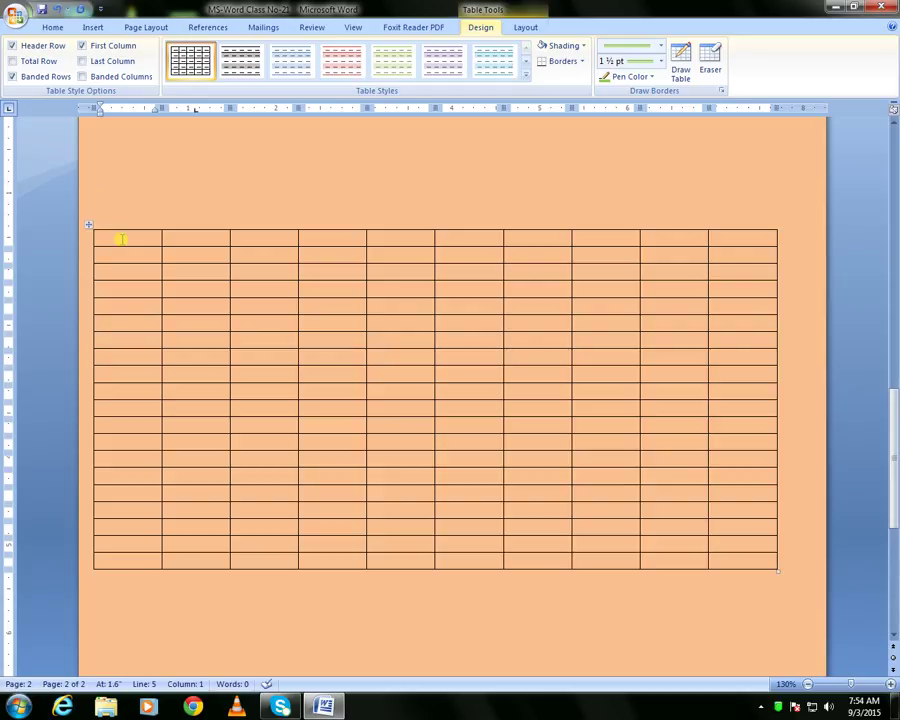
- Enter ABC in the table's first cell and copy that text
type("A")
key("shift+Left")
key("shift+Left")
key("shift+Left")
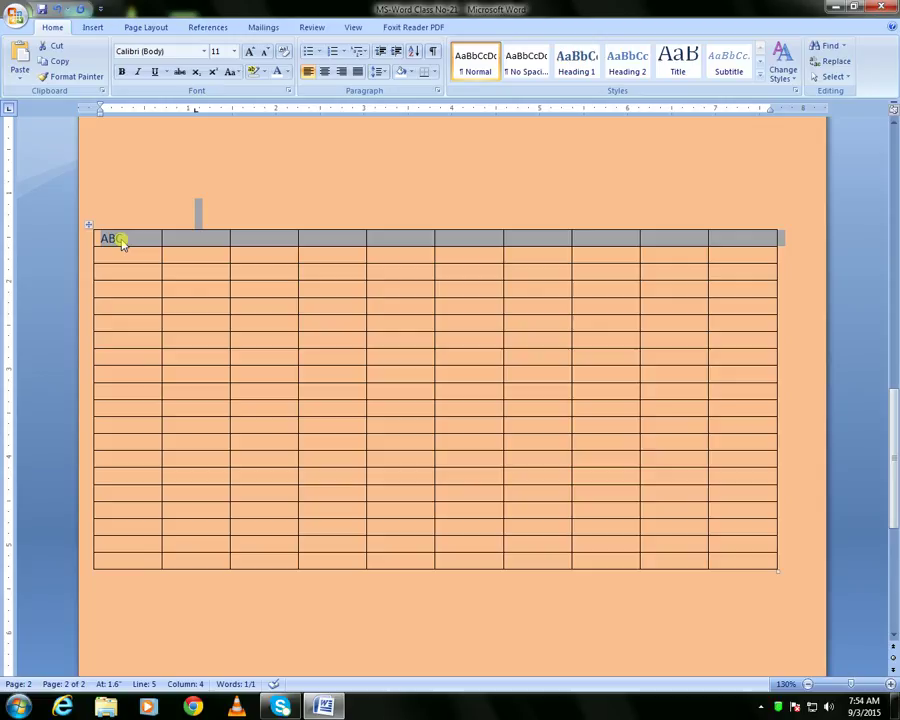
key("shift+Right")
key("shift+Right")
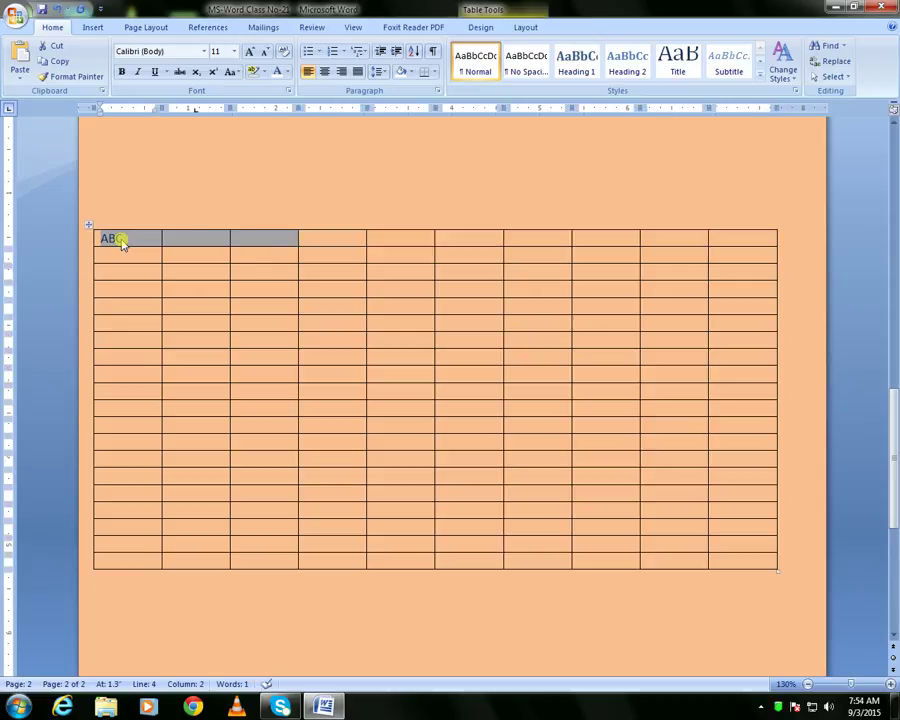
key("shift+Right")
key("shift+Right")
key("ctrl+c")
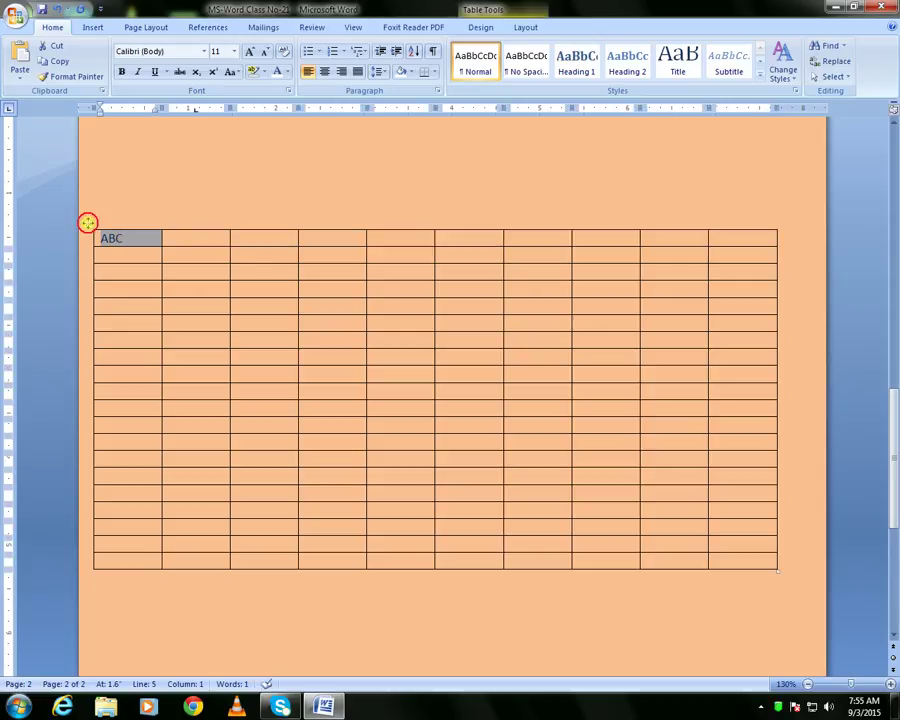
- Paste the copied ABC into every cell of the table
left_click(89, 224)
key("ctrl+v")
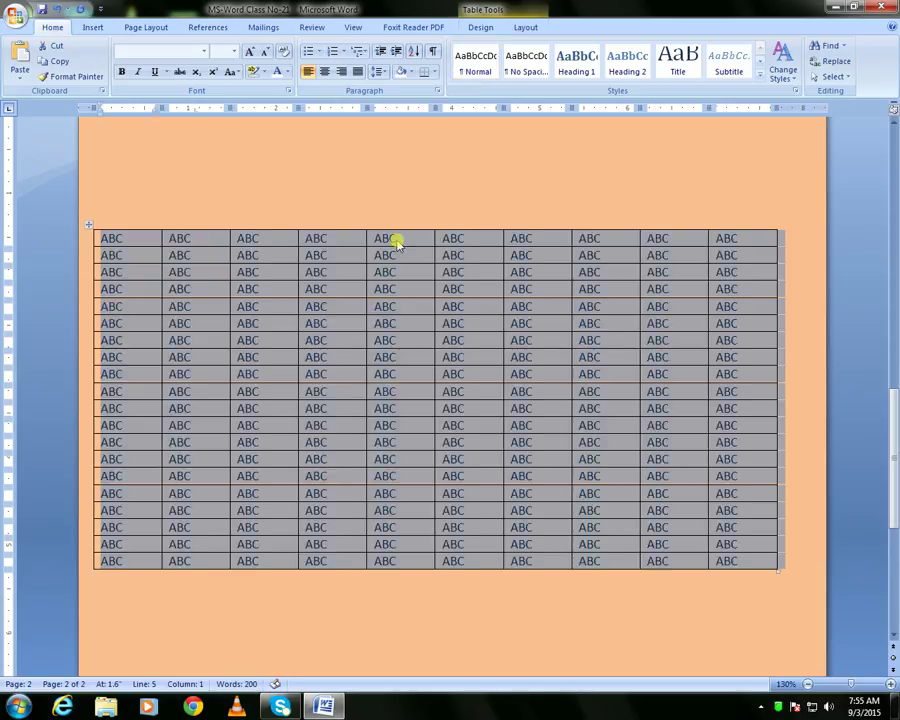
left_click(355, 212)
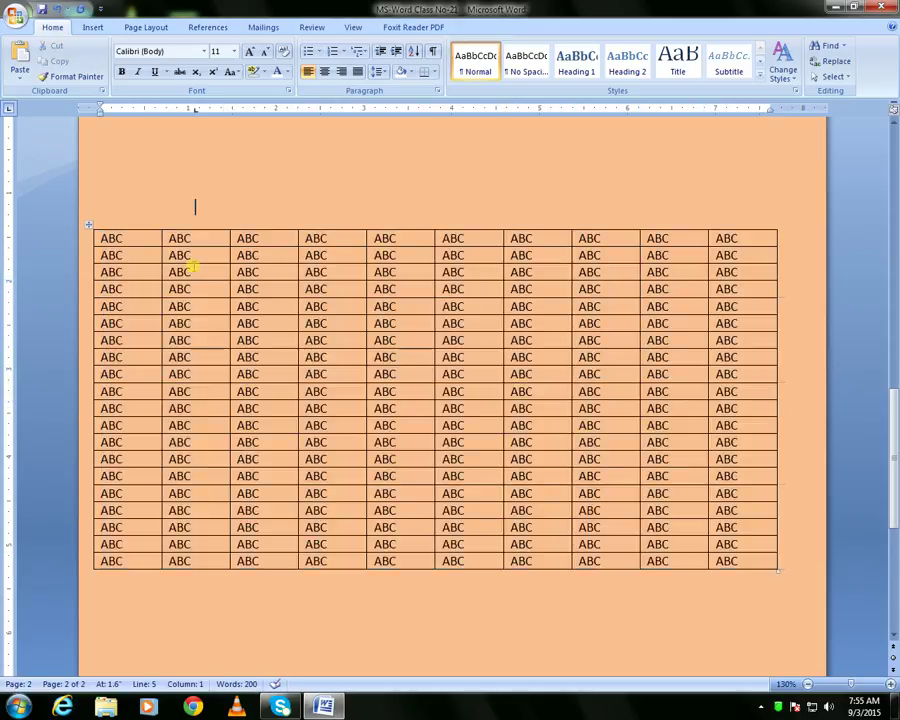
- Shade the whole table white
left_click(89, 226)
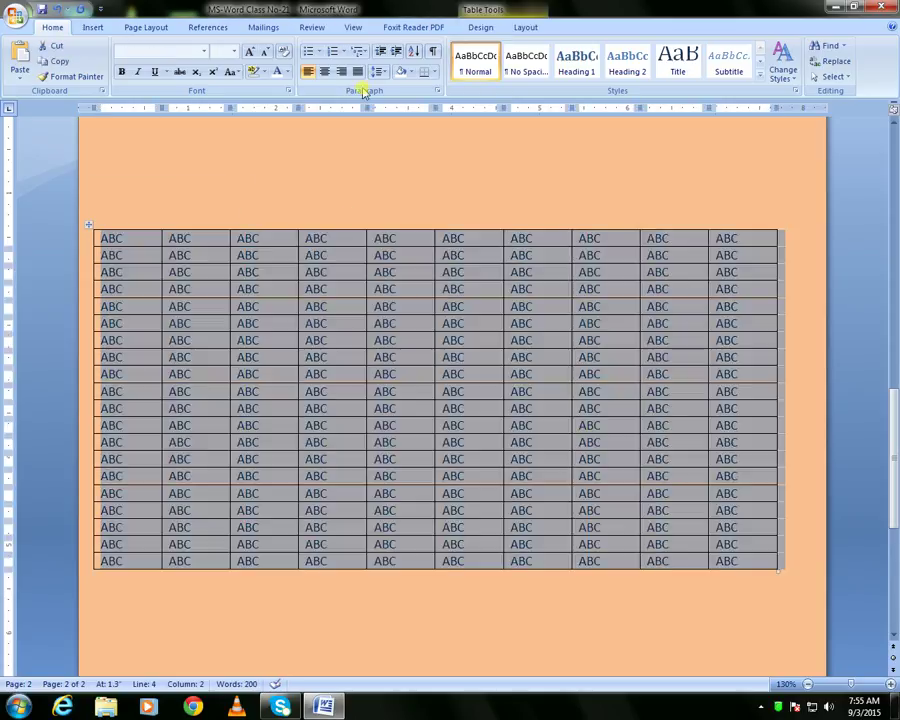
left_click(479, 28)
left_click(565, 46)
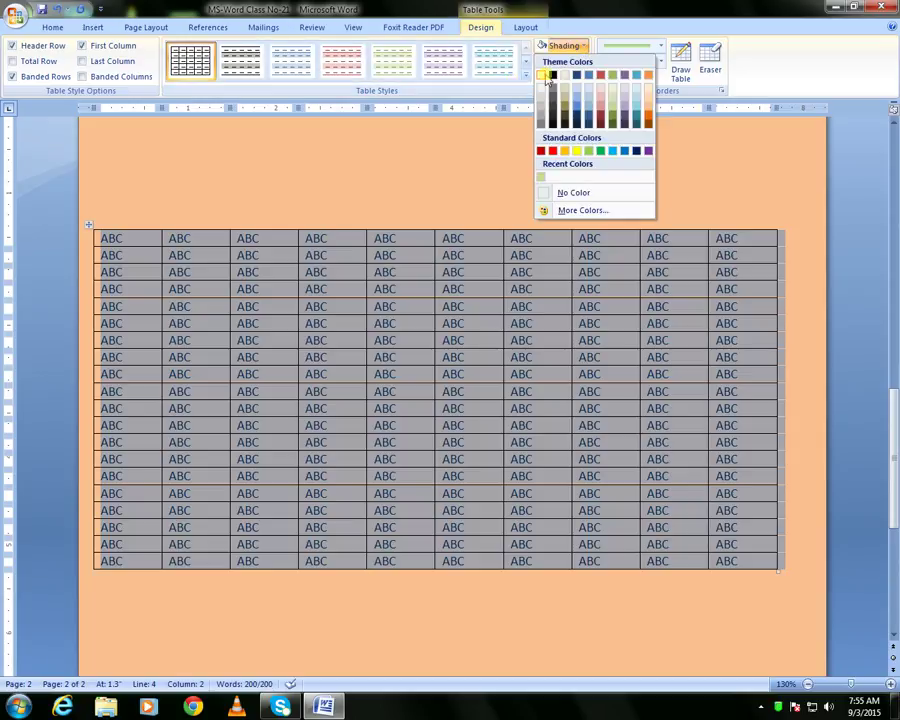
left_click(541, 74)
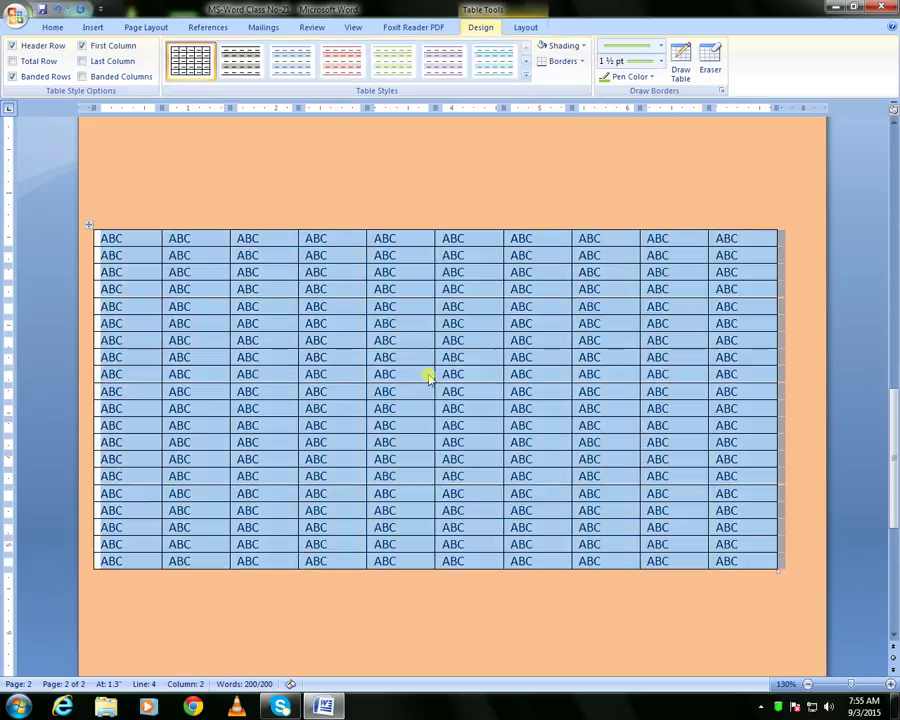
left_click(390, 627)
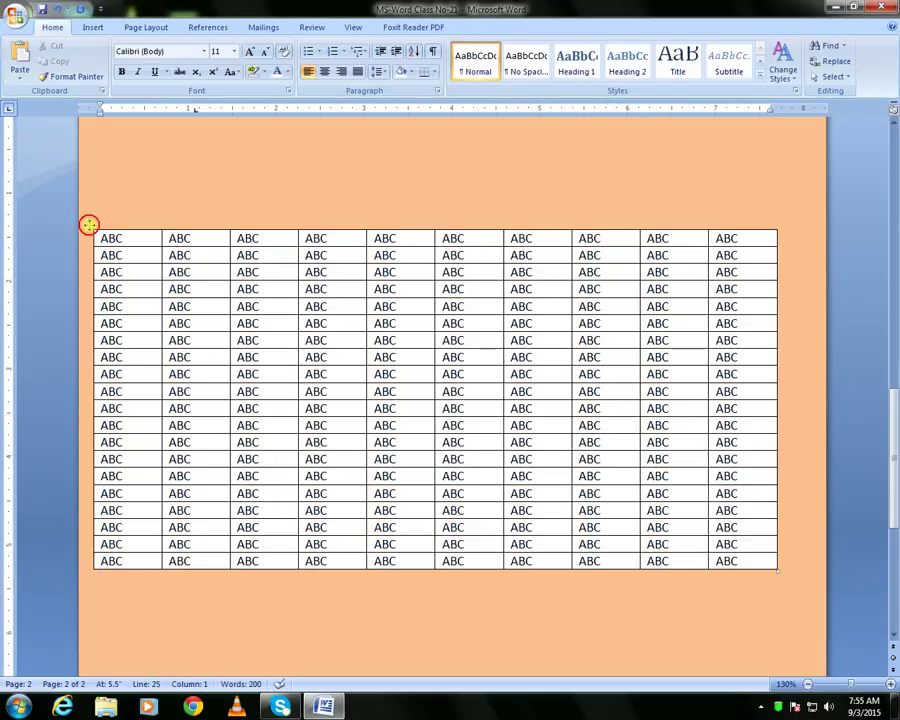
- Move the whole table lower on page 2, leaving more blank space above it
left_click(89, 225)
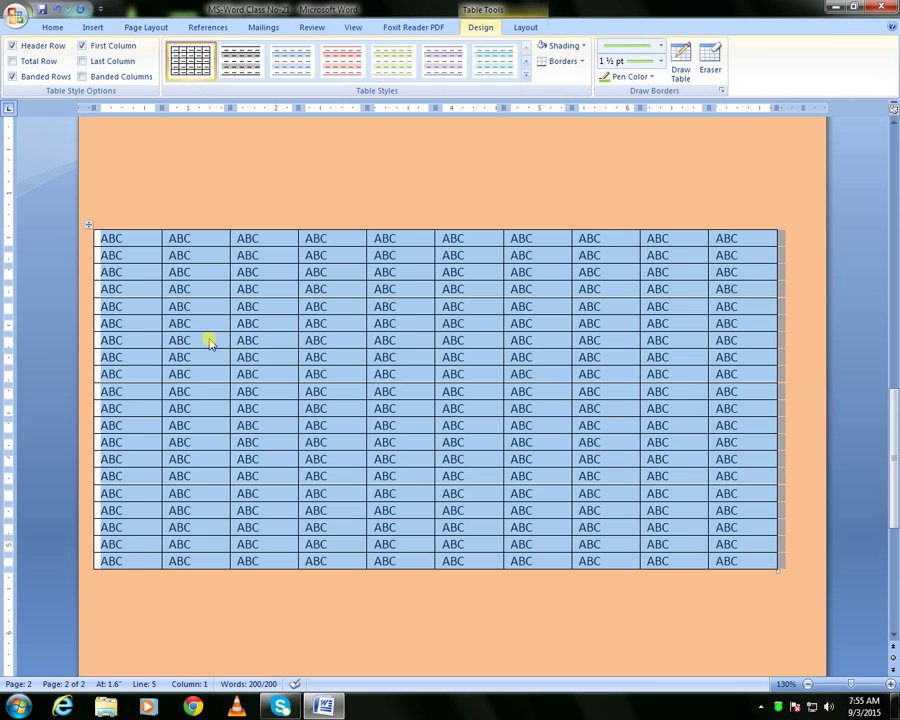
scroll(207, 340, "up", 20)
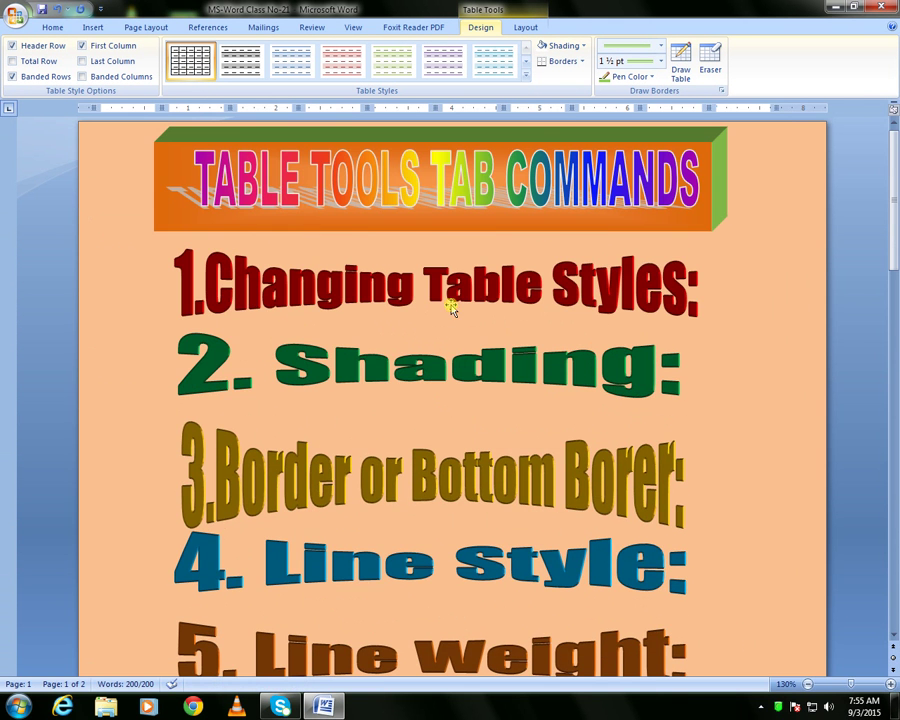
scroll(450, 336, "down", 20)
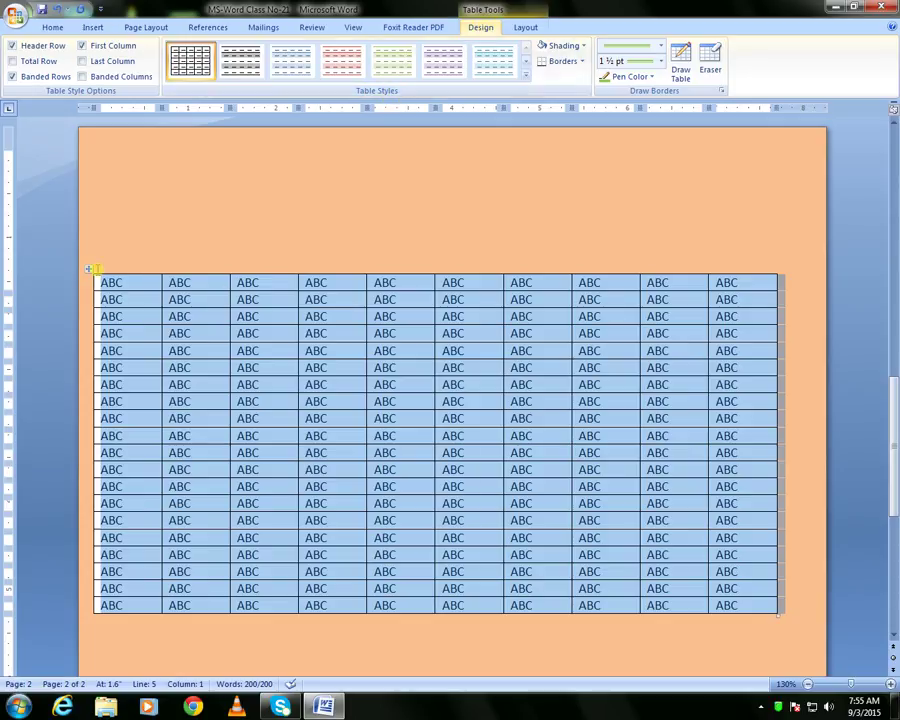
left_click_drag(88, 270, 84, 368)
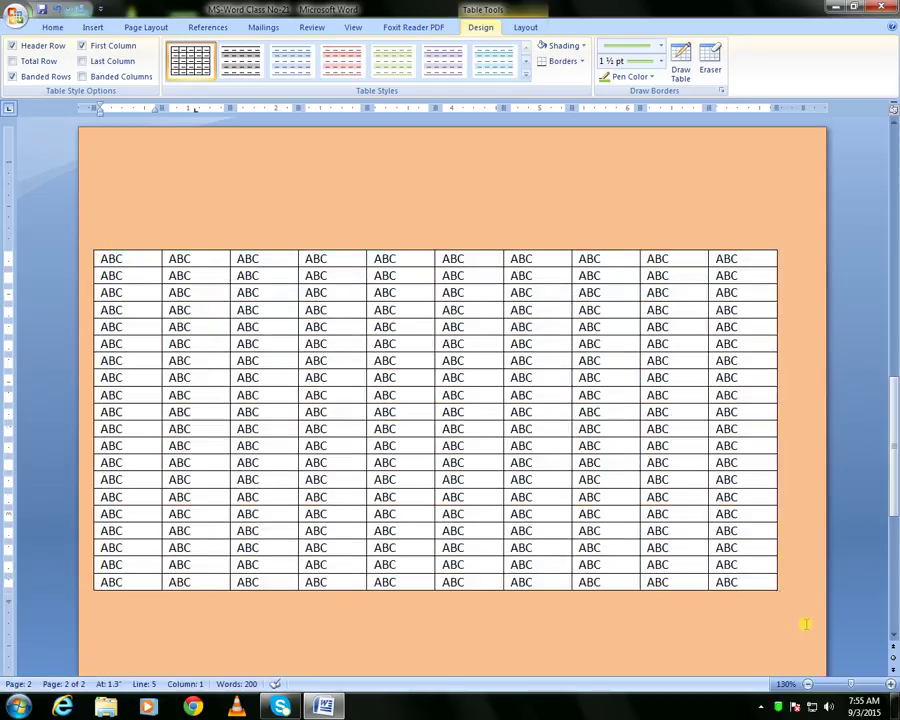
left_click(808, 686)
left_click(808, 686)
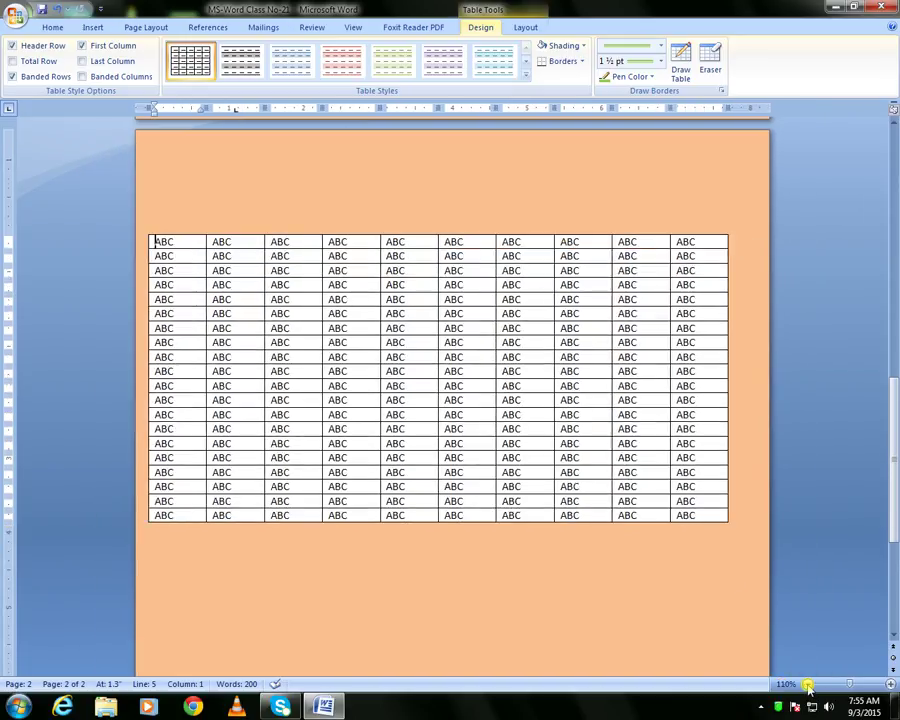
left_click_drag(144, 230, 145, 359)
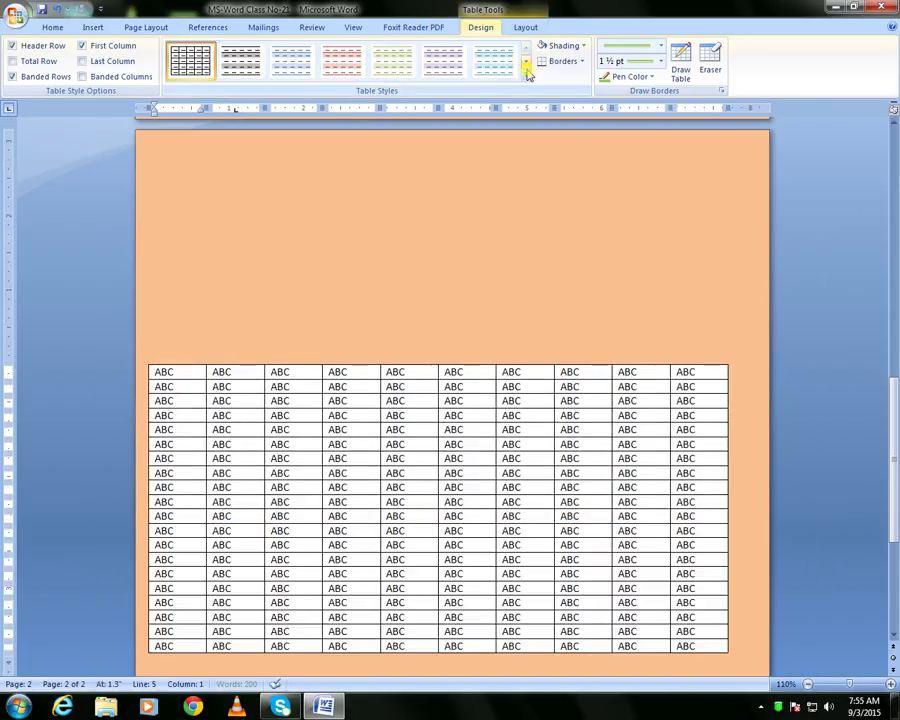
- Apply the purple built-in table style with a filled header row, filled first column and grey banded rows
left_click(526, 74)
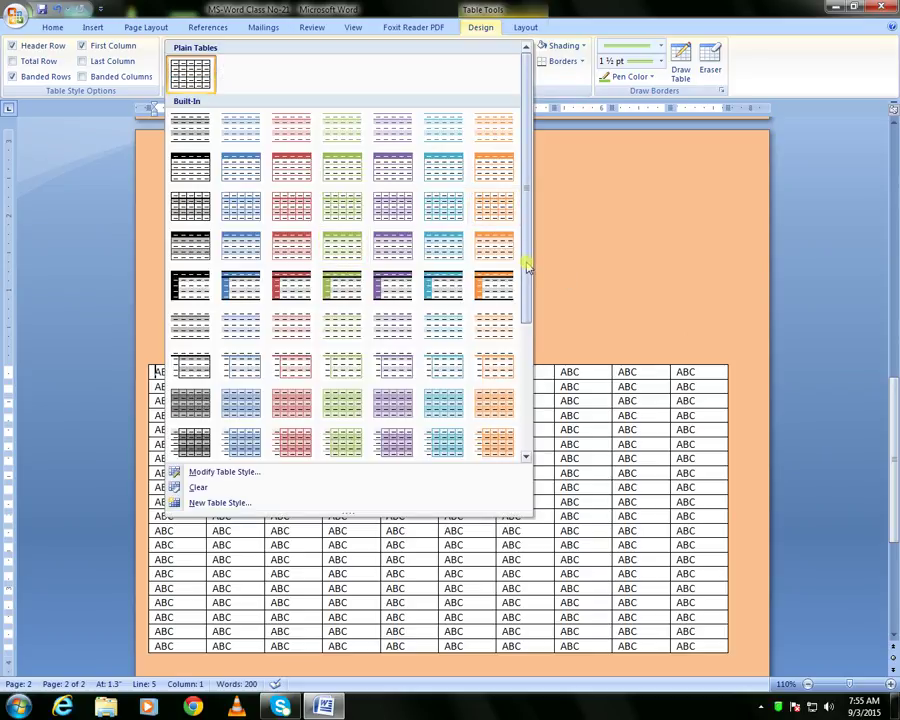
left_click_drag(526, 261, 494, 366)
left_click(393, 175)
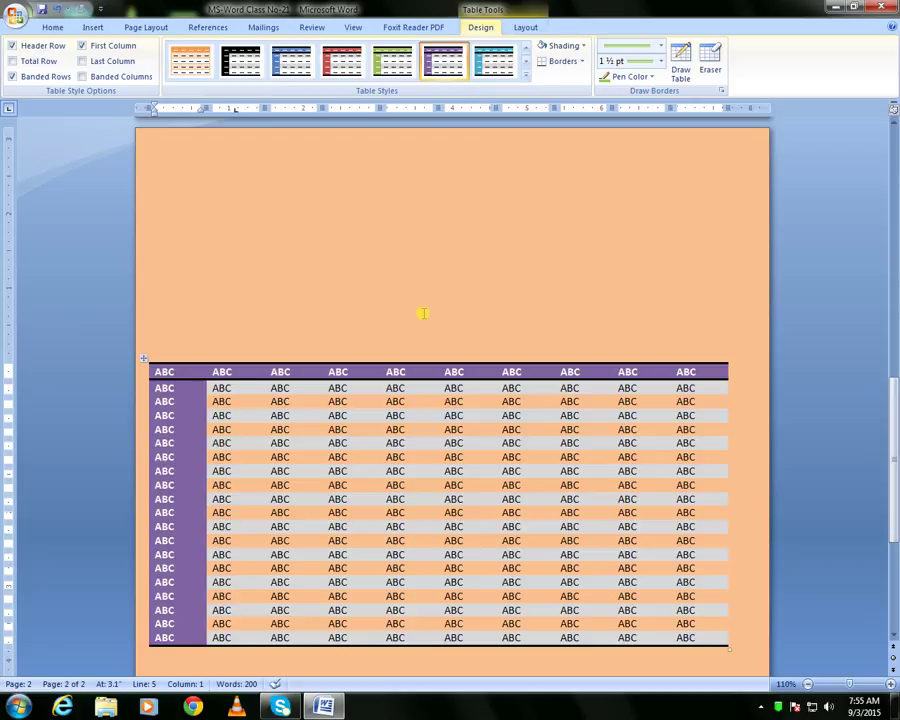
left_click(423, 313)
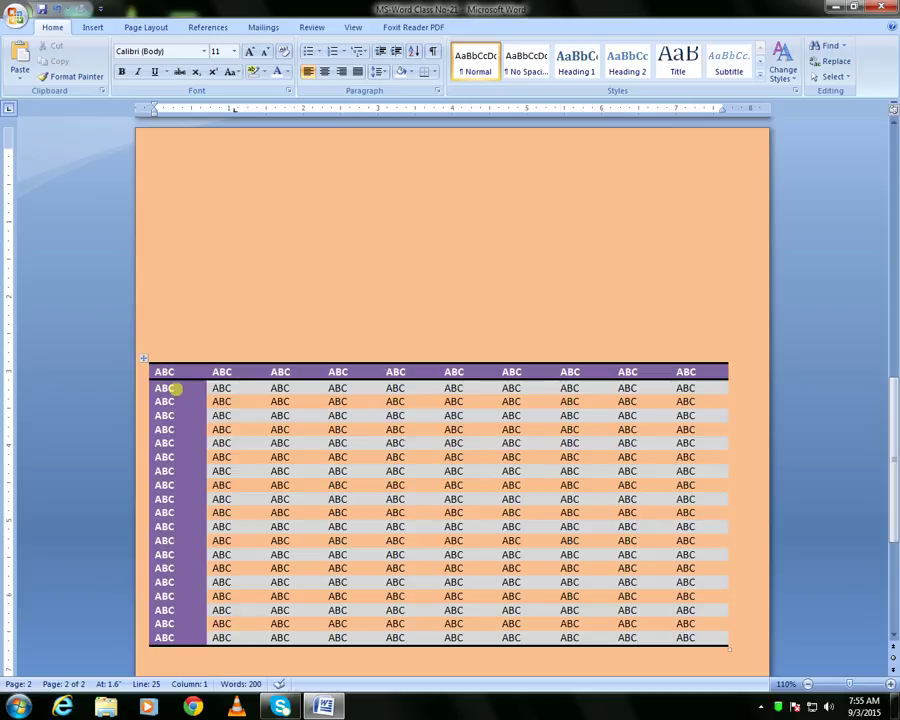
- Change the table to the green built-in style with a solid header row and thin lines between rows
left_click_drag(224, 416, 231, 416)
left_click(527, 78)
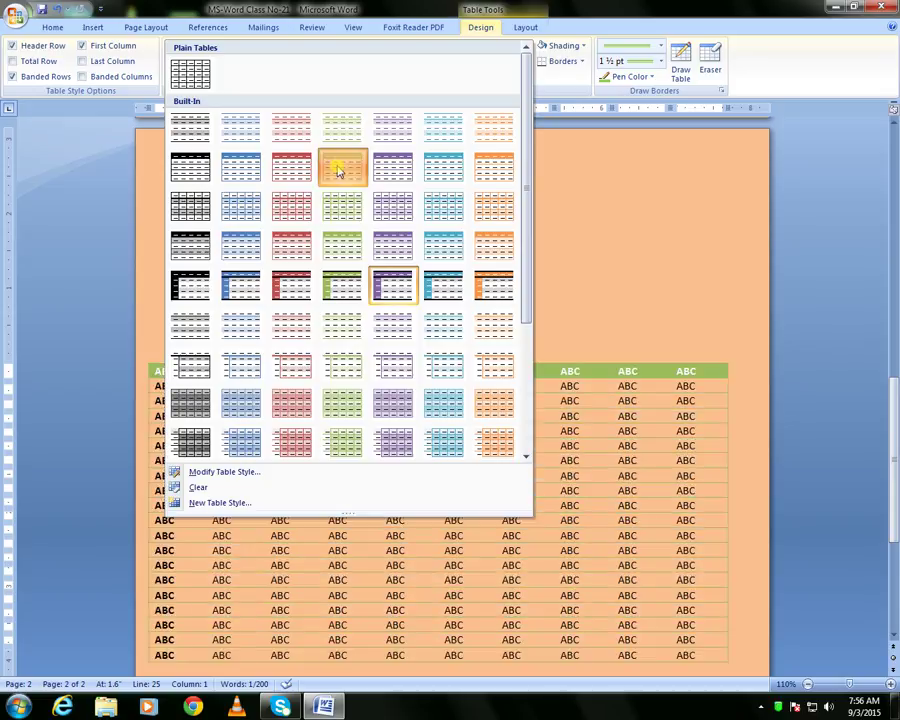
left_click(339, 168)
scroll(383, 290, "down", 1)
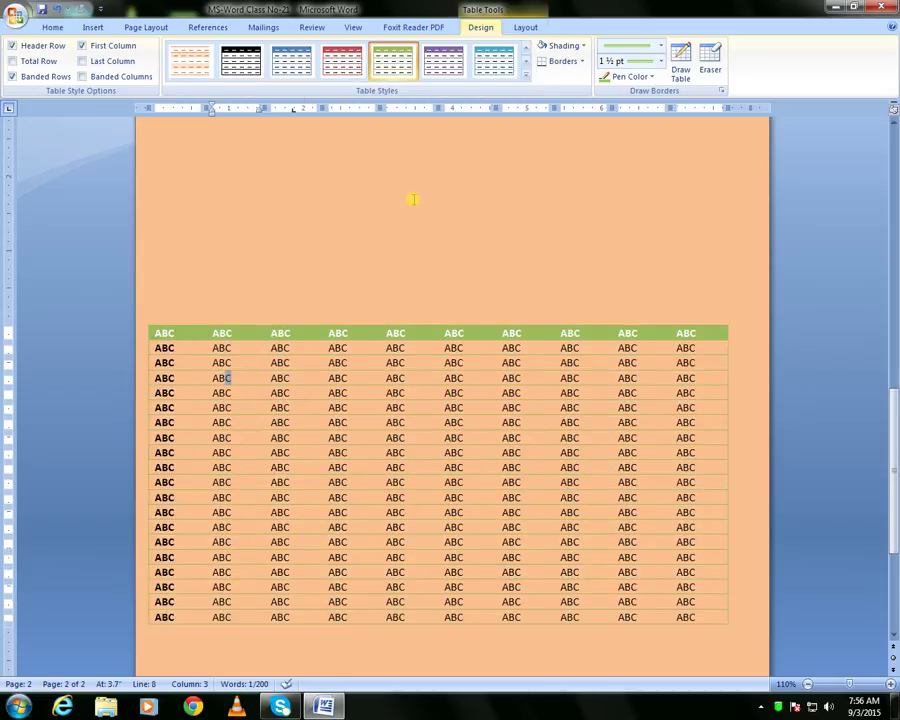
- Switch the table to the green built-in style with a filled first column and grey banded rows
left_click(523, 71)
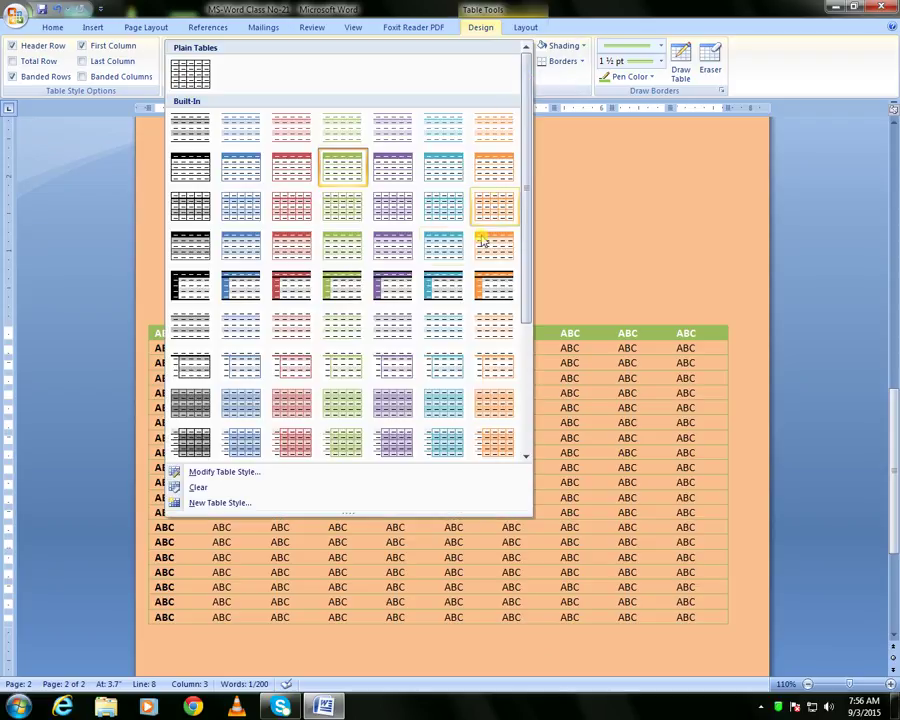
left_click(340, 285)
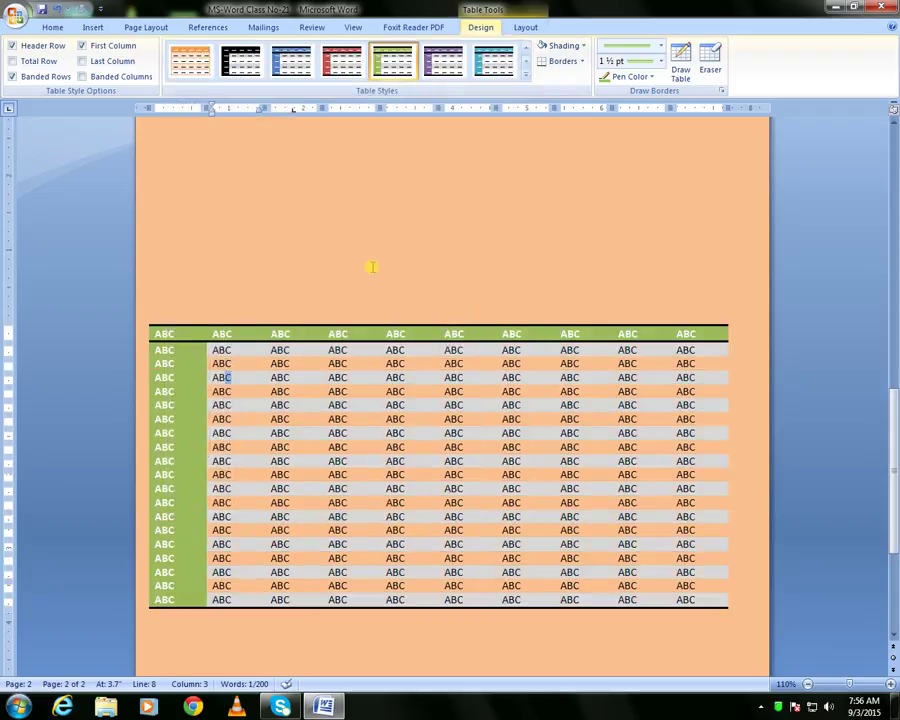
left_click(524, 75)
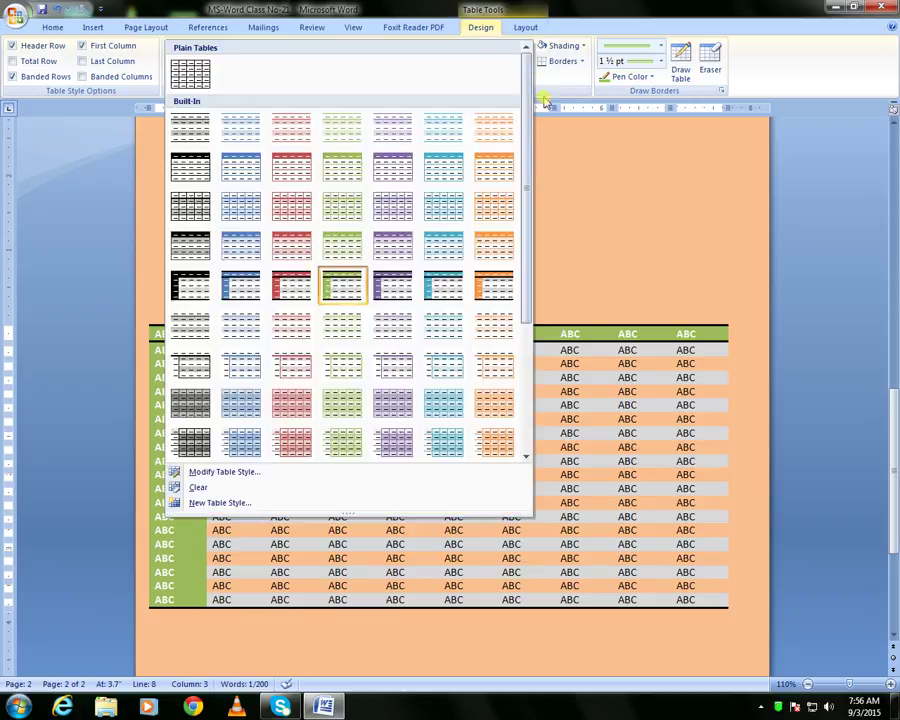
left_click(544, 98)
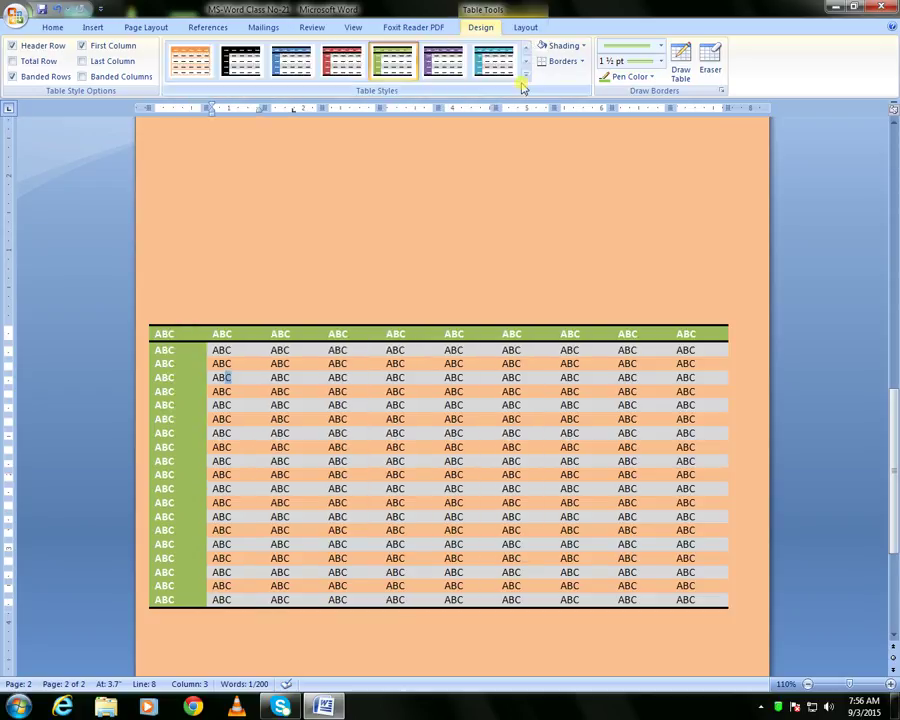
- Clear the table's style and undo the clearing
left_click(524, 76)
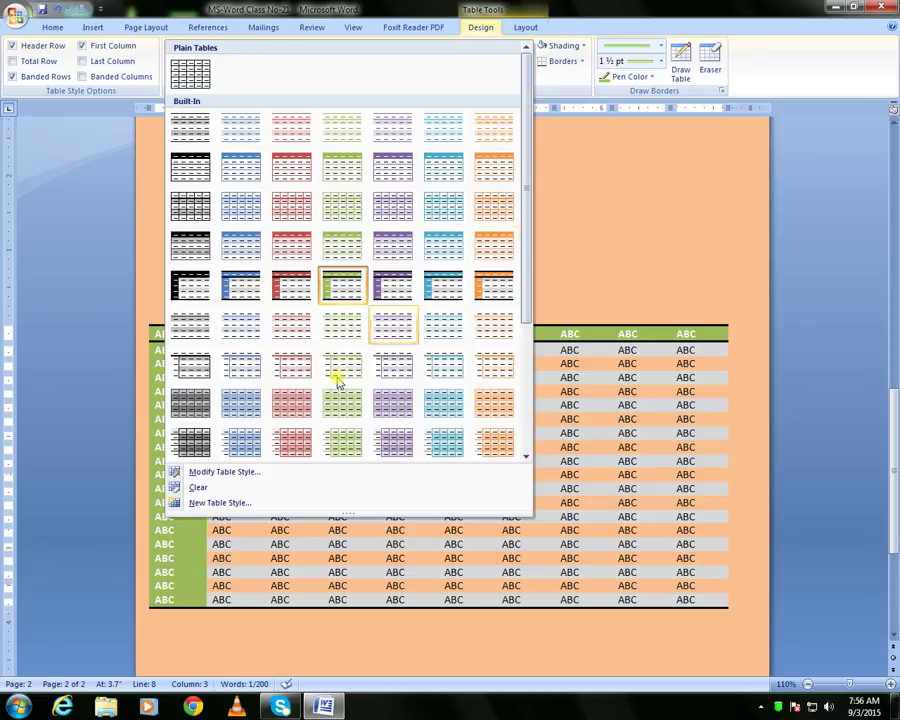
left_click(241, 487)
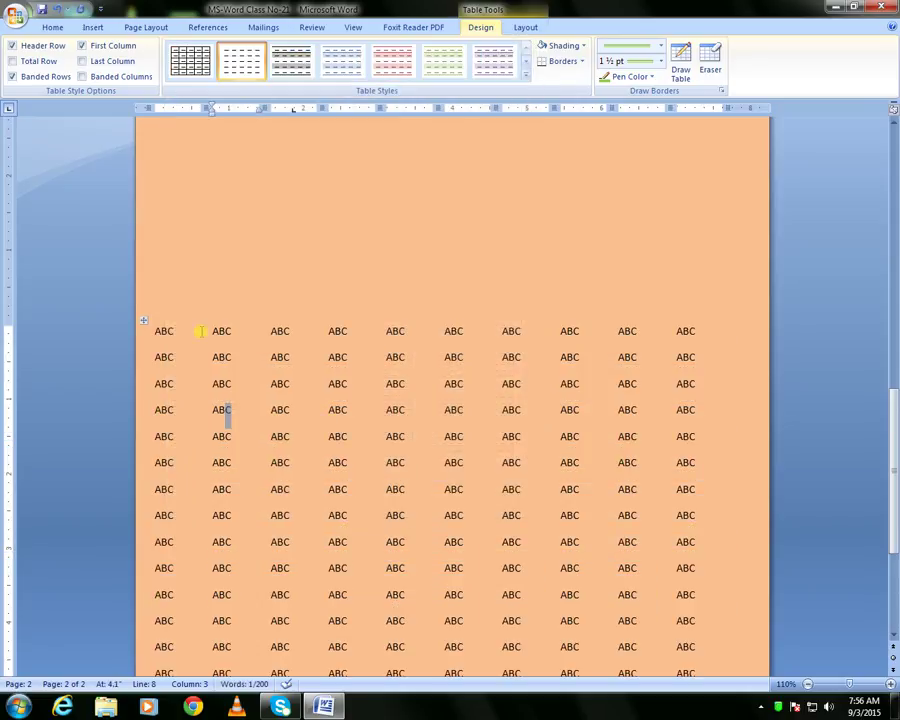
left_click(140, 321)
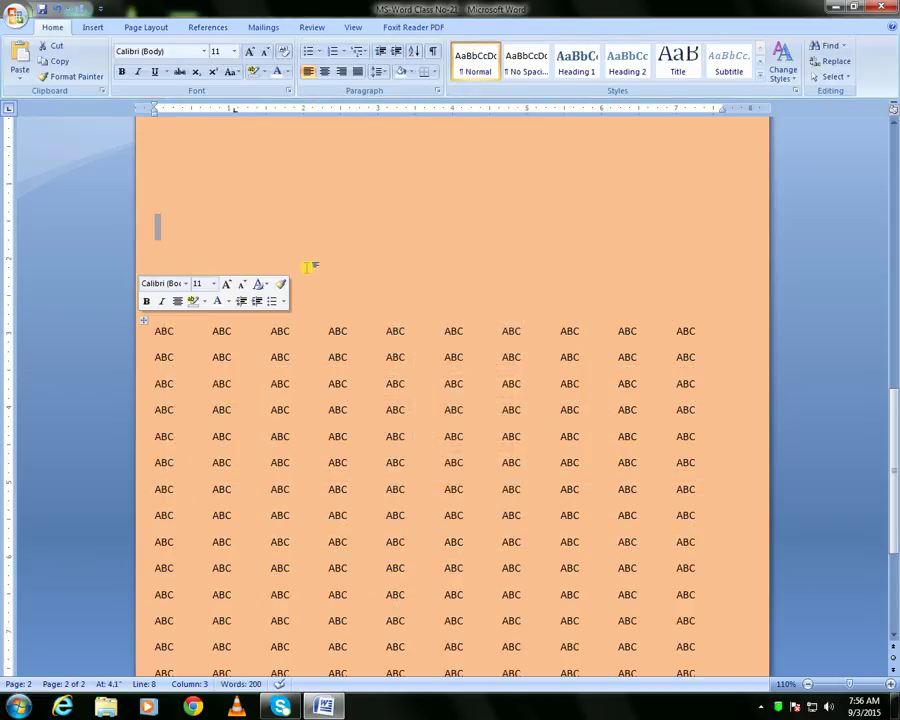
key("ctrl+z")
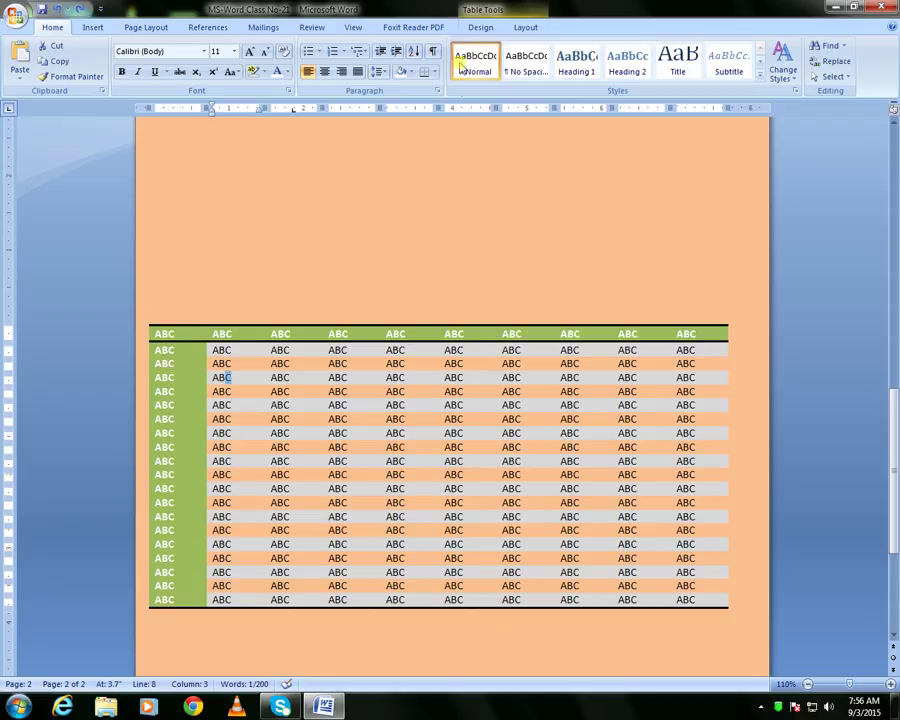
- Apply the plain Table Grid style to the table
left_click(405, 447)
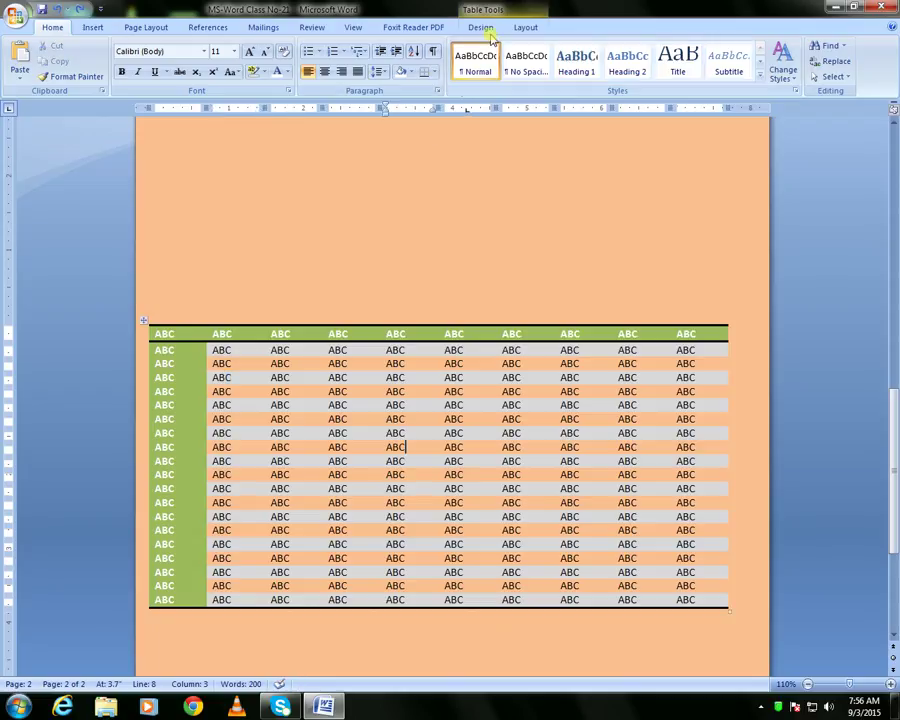
left_click(481, 27)
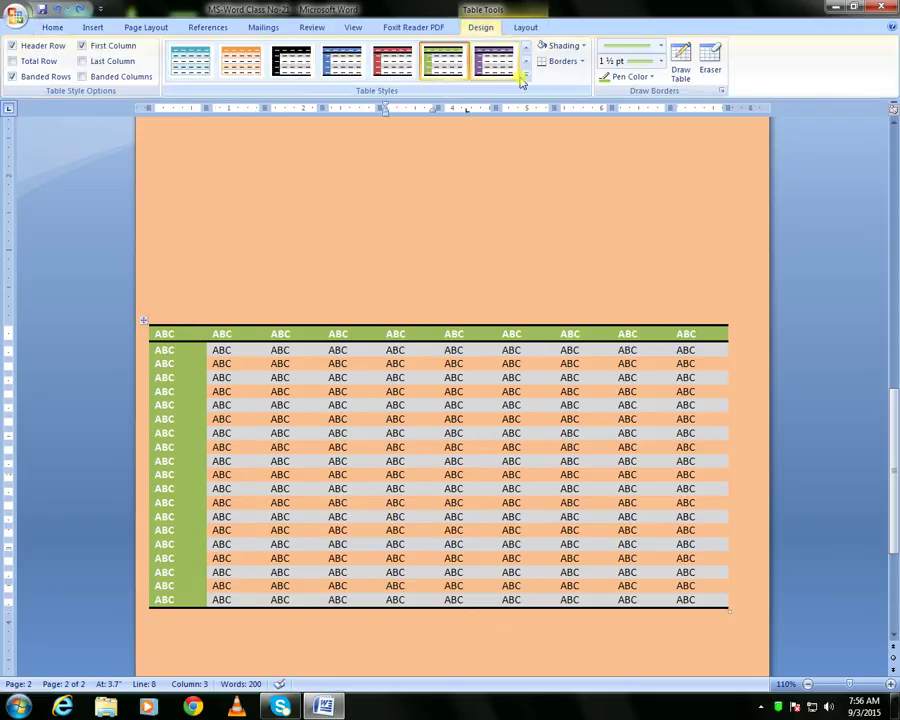
left_click(525, 81)
left_click(250, 72)
left_click(350, 228)
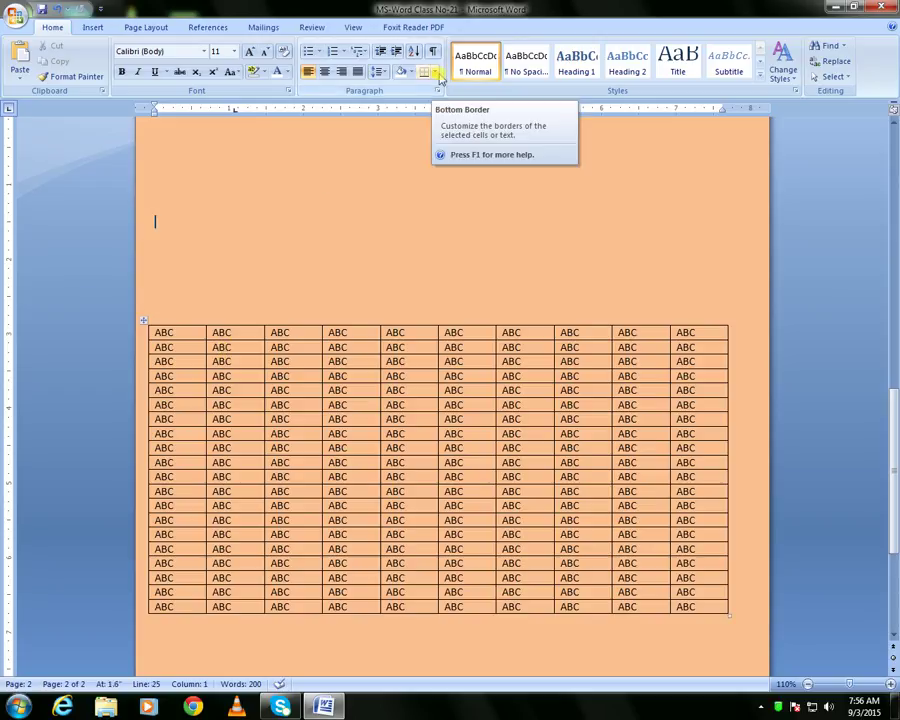
left_click(344, 428)
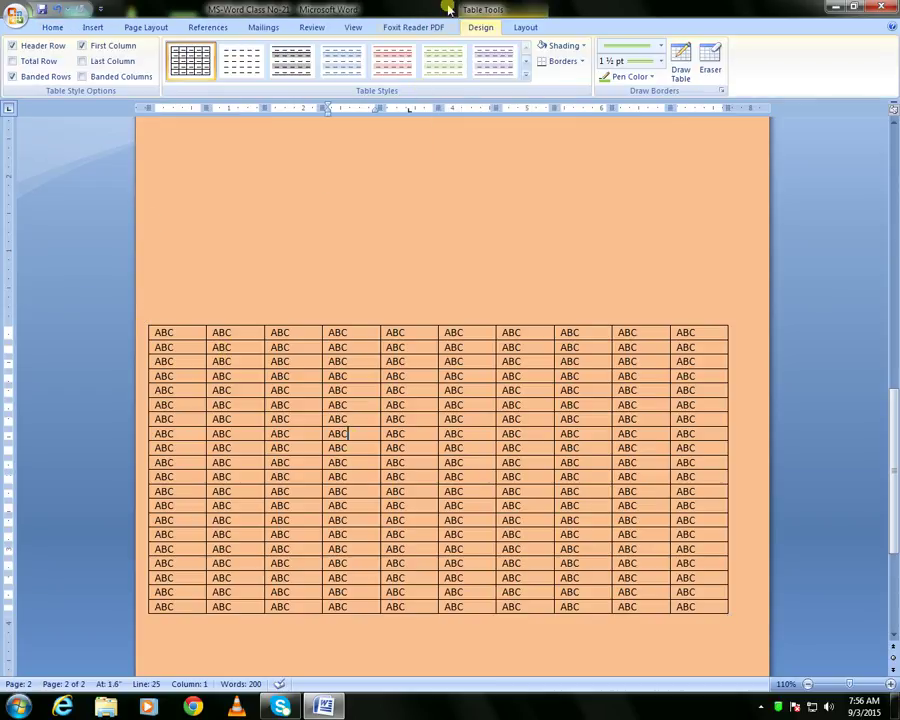
- Start modifying the Table Grid style and set its font to Algerian for the whole table
left_click(524, 79)
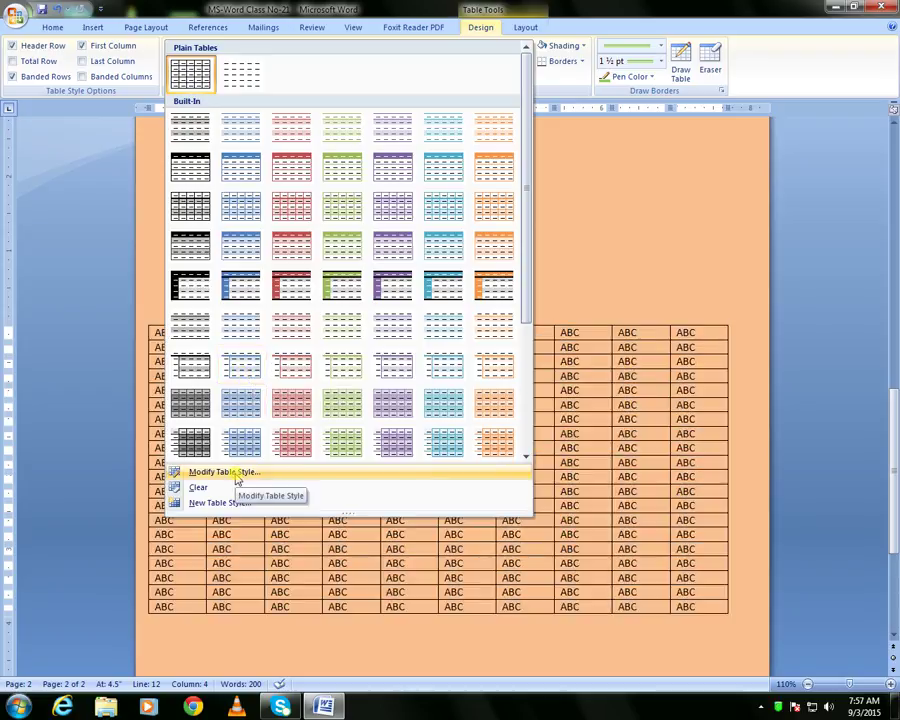
left_click(236, 476)
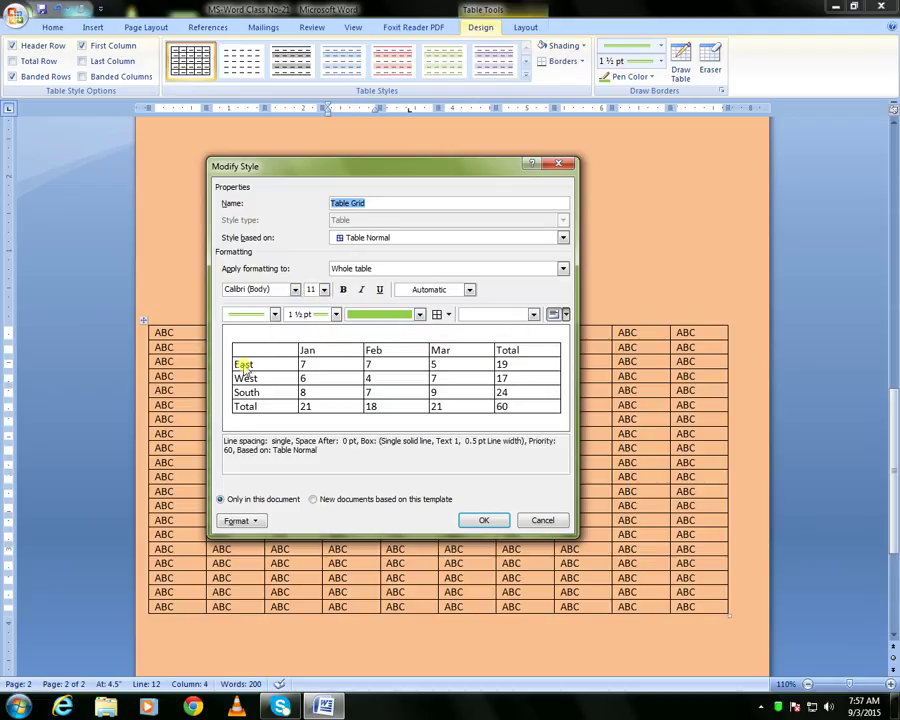
left_click(296, 289)
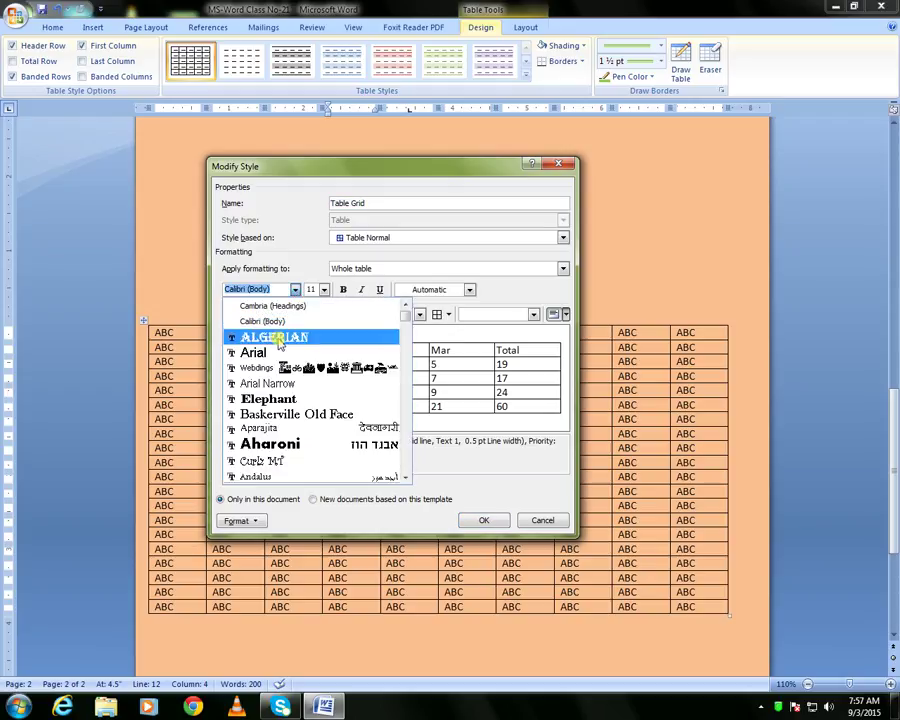
left_click(255, 338)
left_click(296, 289)
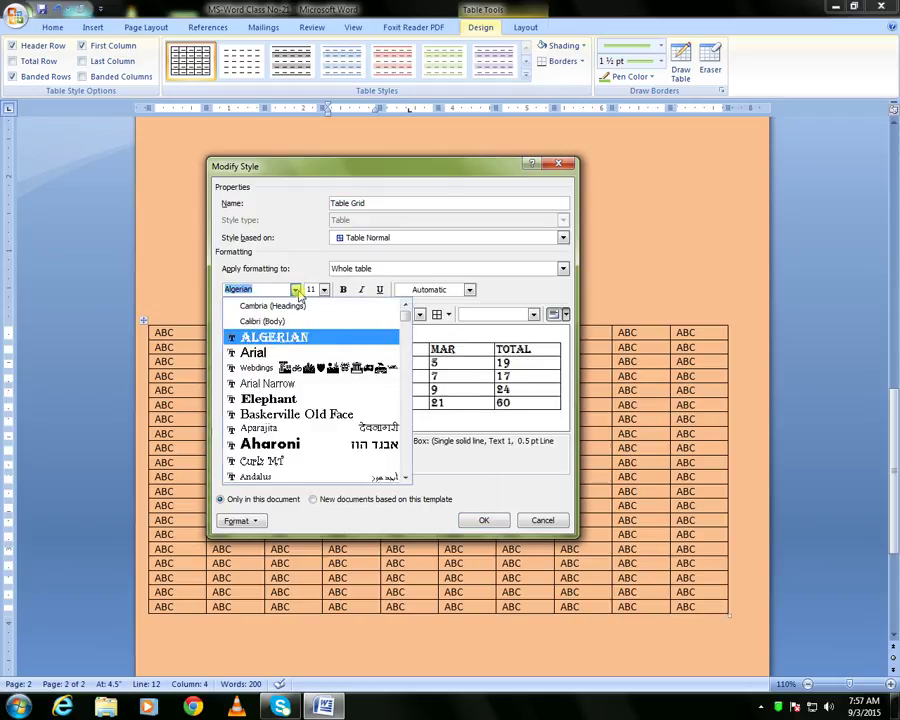
left_click(277, 340)
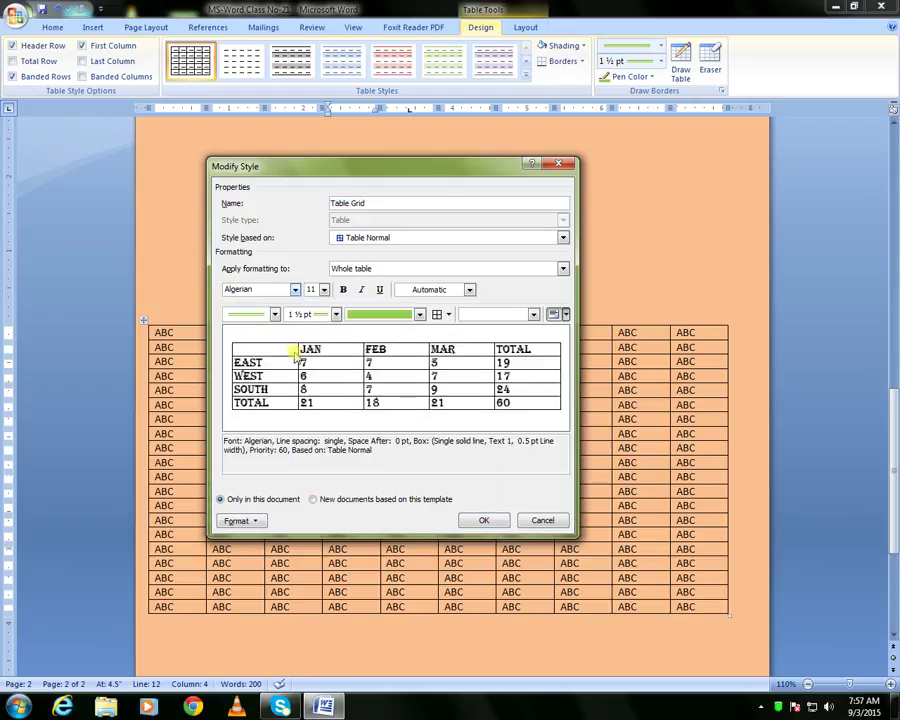
- Set the style's border options to a dashed ½ pt line in dark grey
left_click(275, 315)
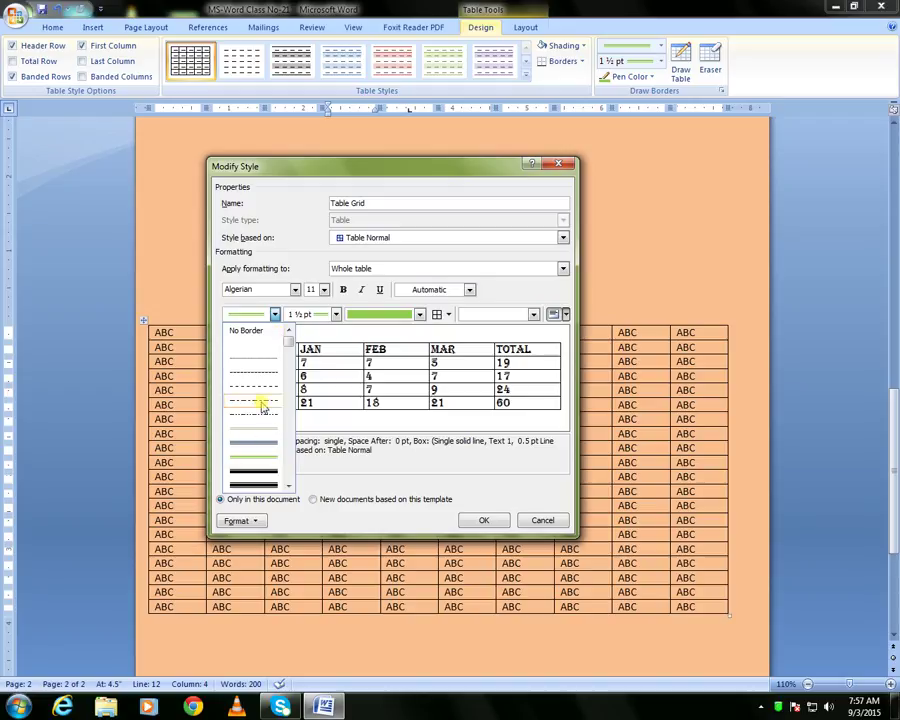
left_click(265, 370)
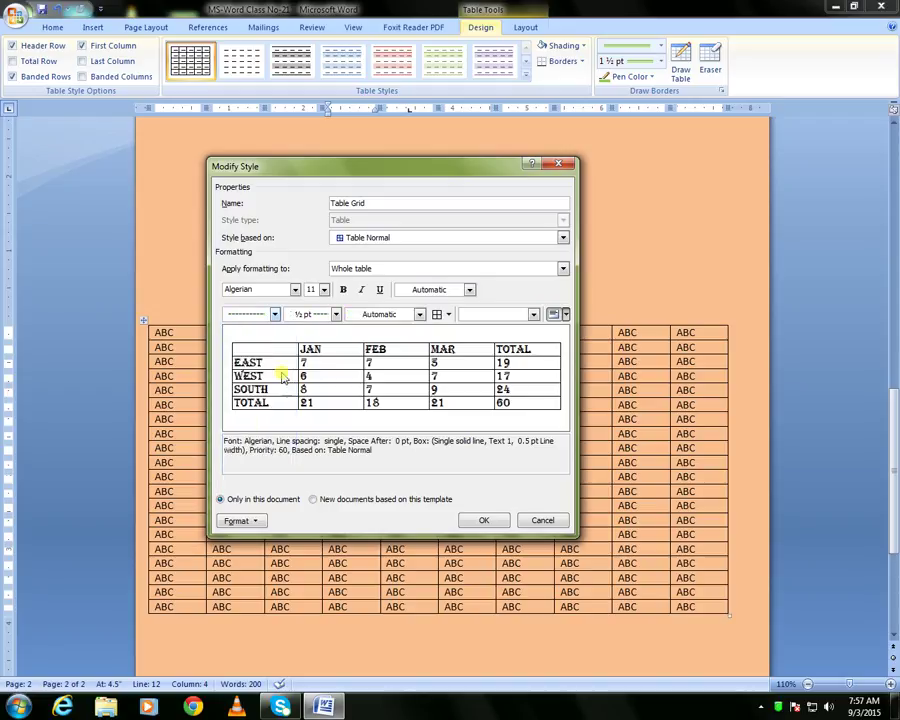
left_click(336, 315)
left_click(336, 315)
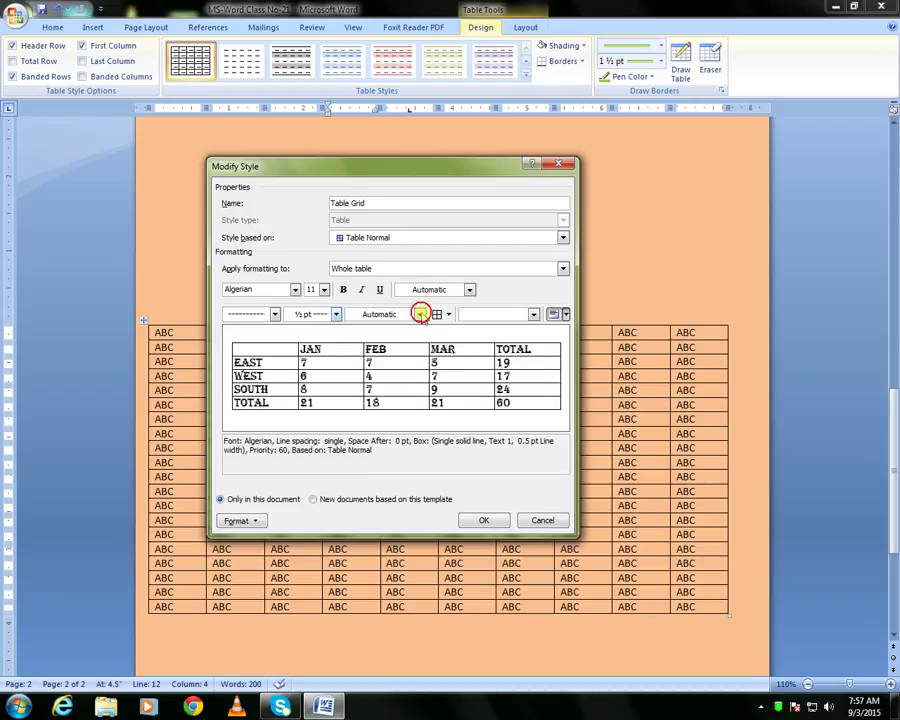
left_click(420, 314)
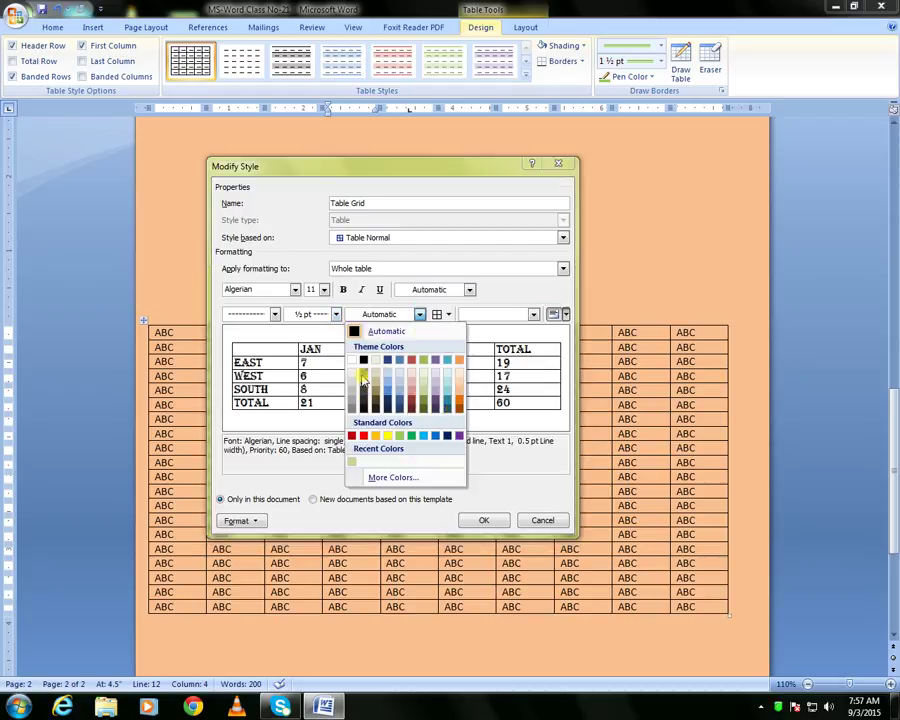
left_click(364, 402)
- Give the style a green Accent 3 cell fill and a white font colour
left_click(535, 316)
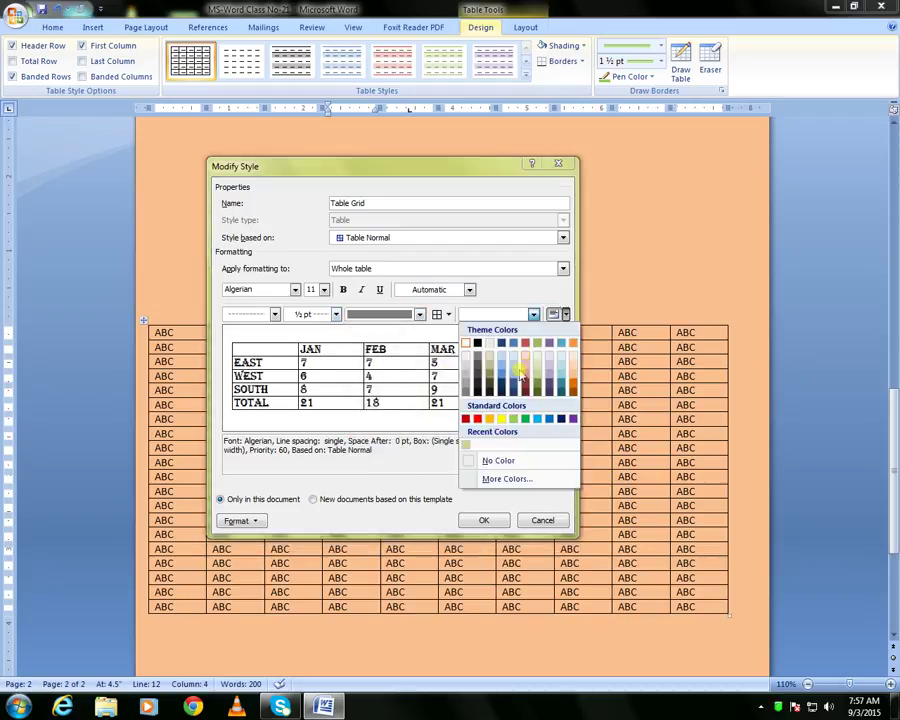
left_click(537, 343)
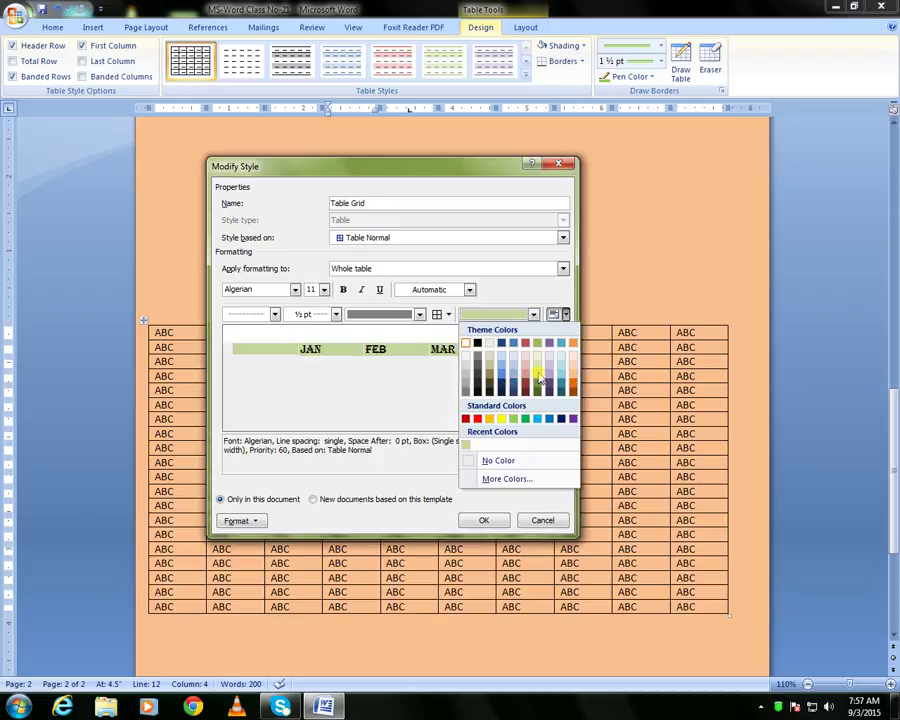
left_click(470, 289)
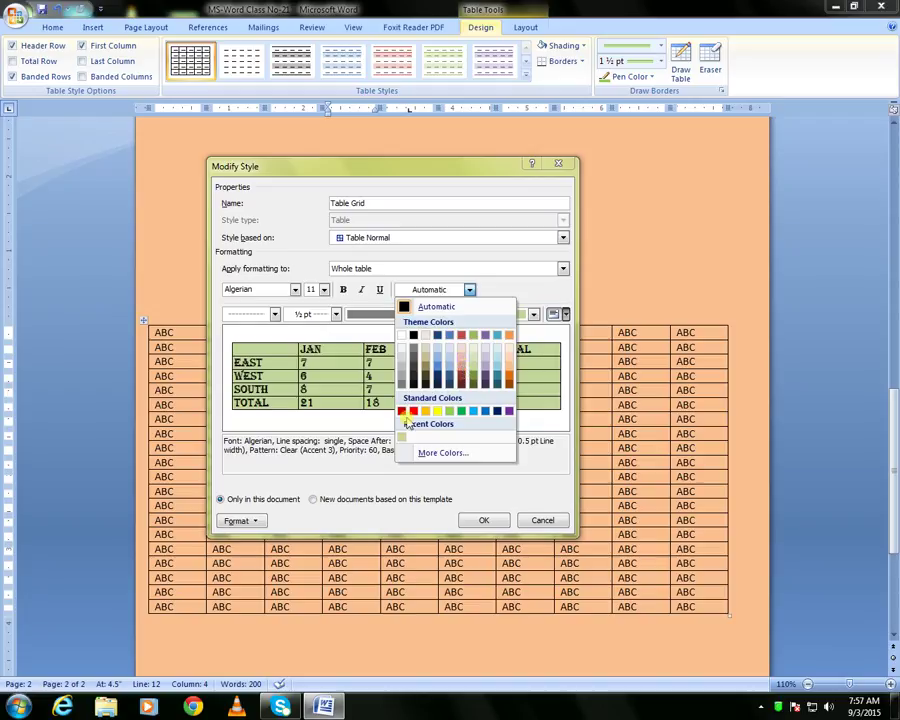
left_click(403, 336)
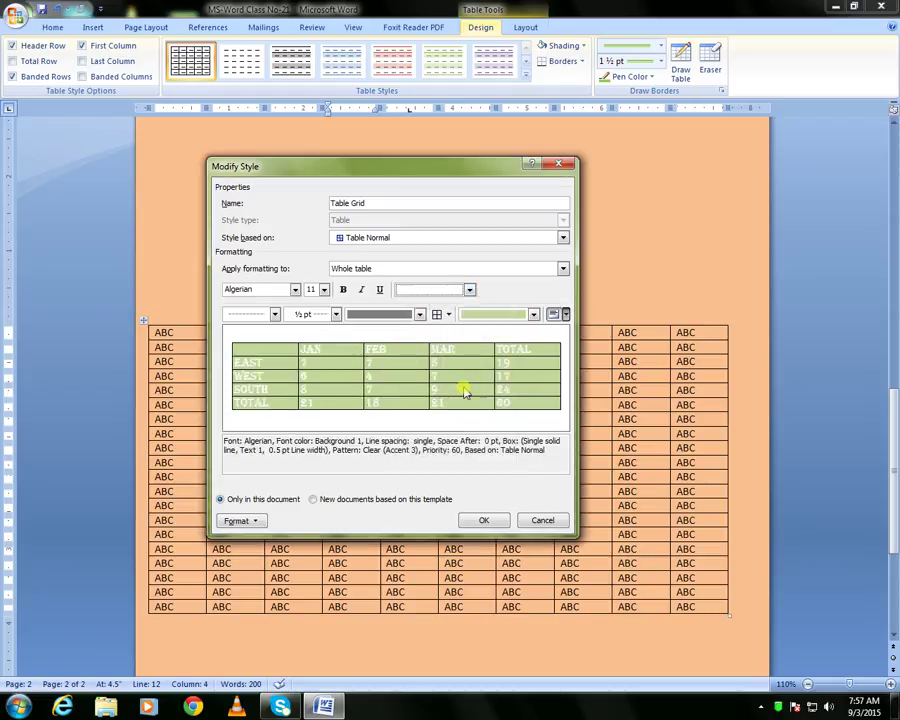
- Change the style's fill to Dark Blue and make its text bold and italic
left_click(534, 314)
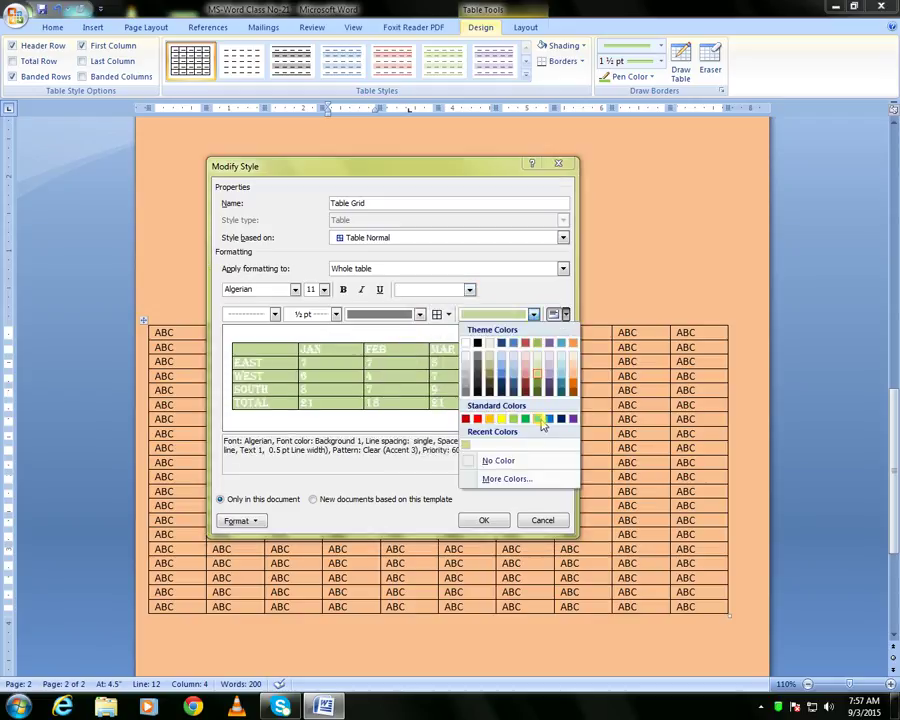
left_click(561, 418)
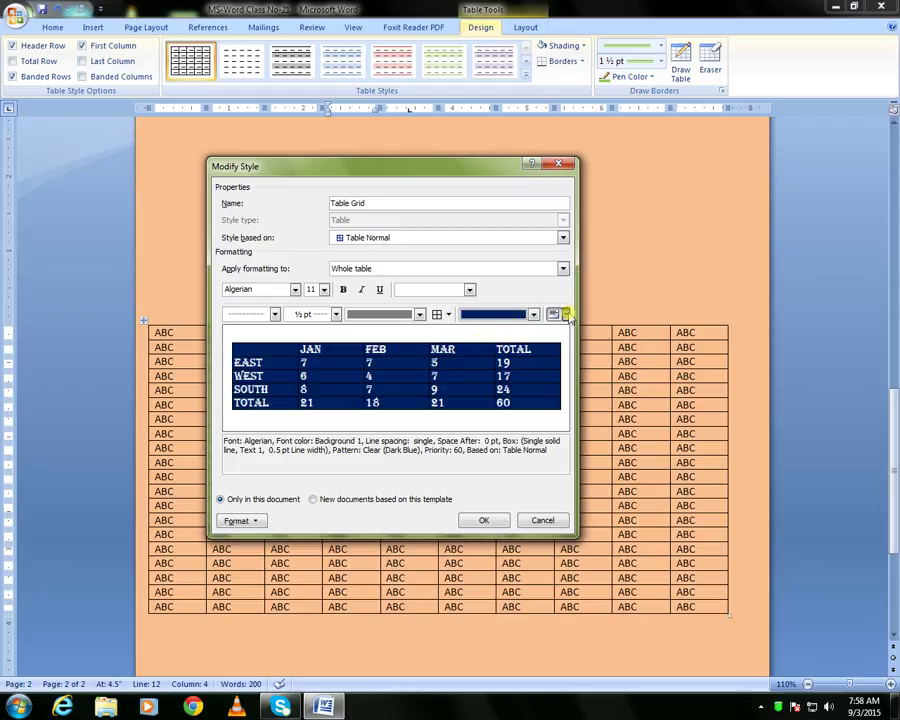
left_click(343, 289)
left_click(362, 289)
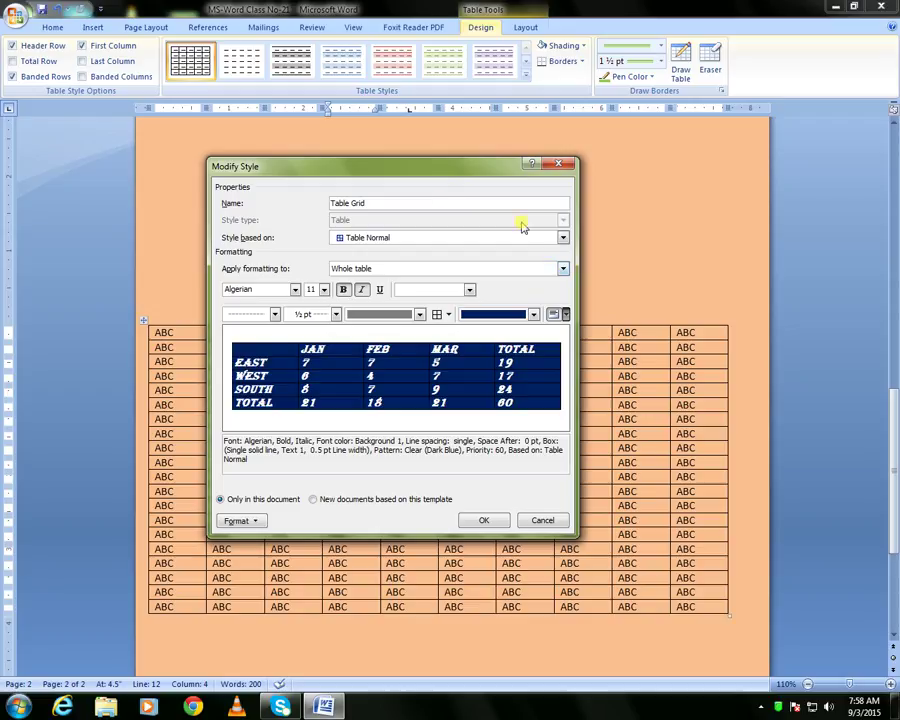
- Rename the style to doom and apply the modifications to the table
left_click(425, 201)
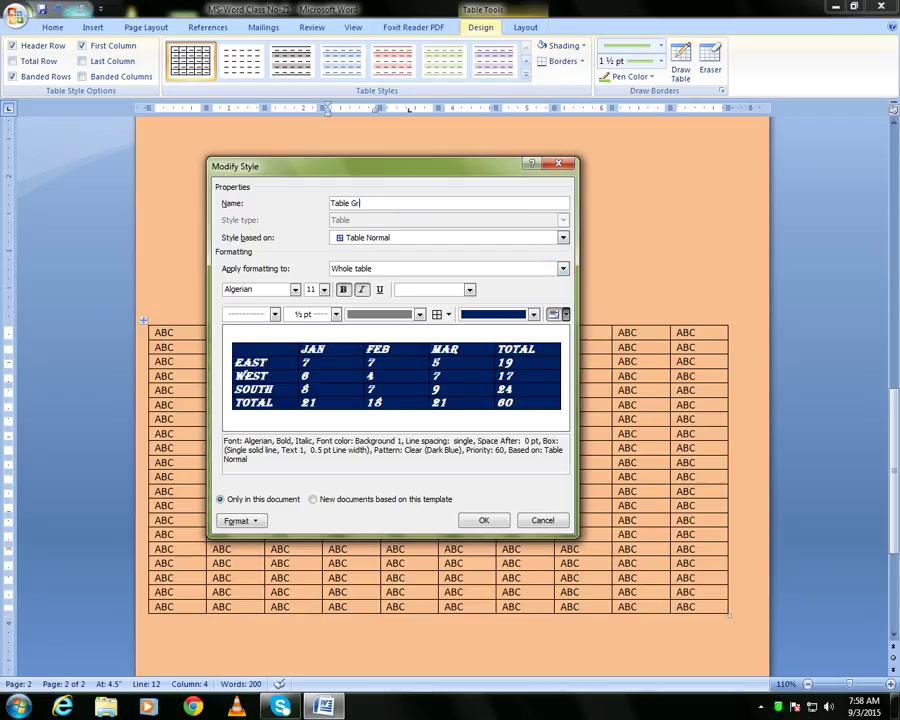
key("BackSpace")
key("BackSpace")
key("BackSpace")
key("BackSpace")
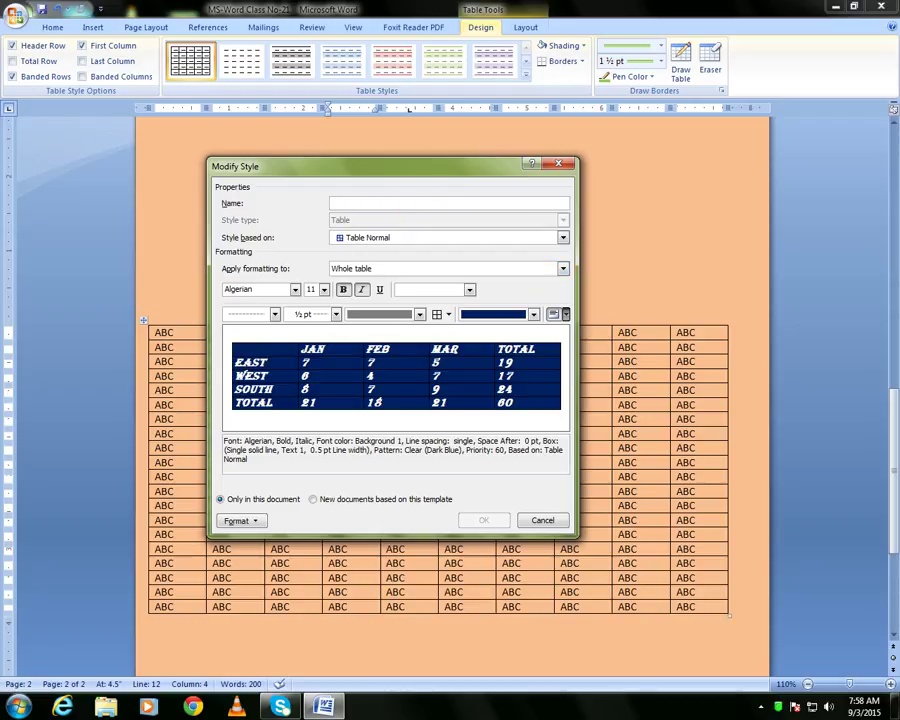
type("doom")
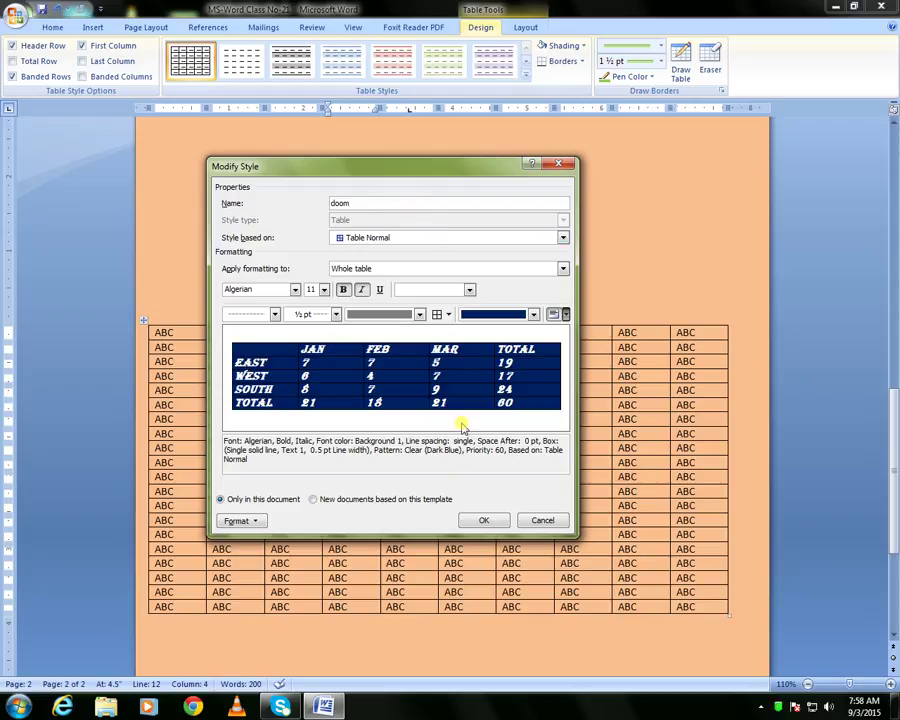
left_click(486, 522)
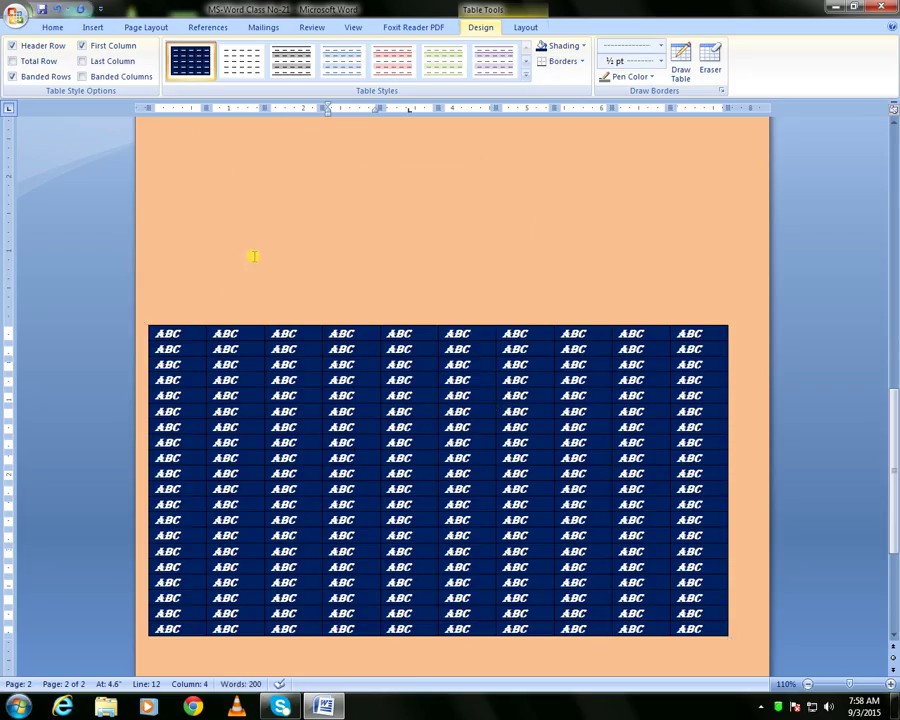
- Look up the modified style among the custom table styles and review the restyled table
left_click(524, 83)
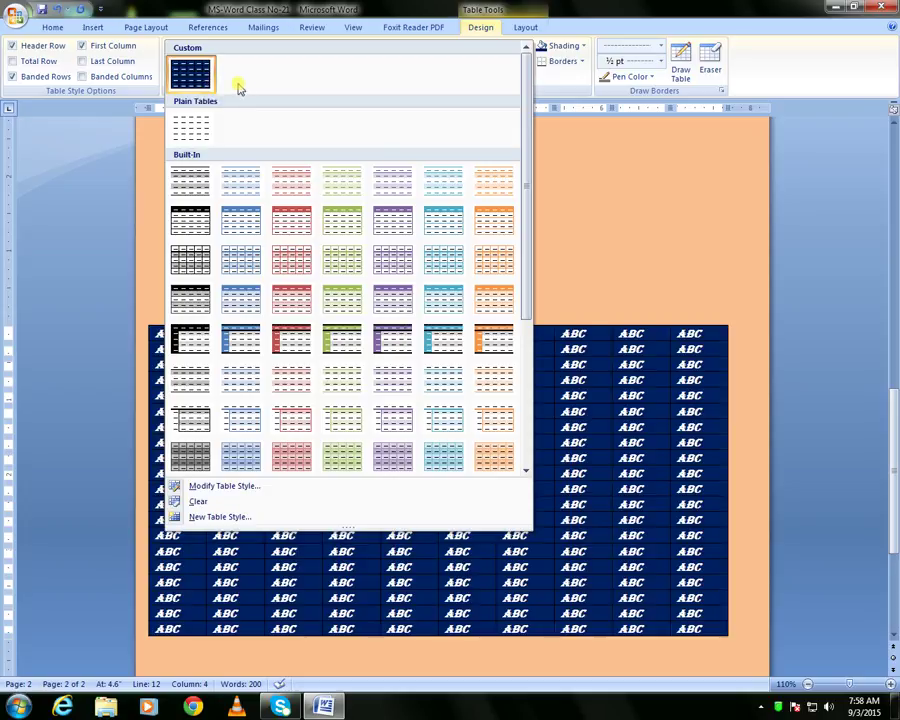
left_click(587, 185)
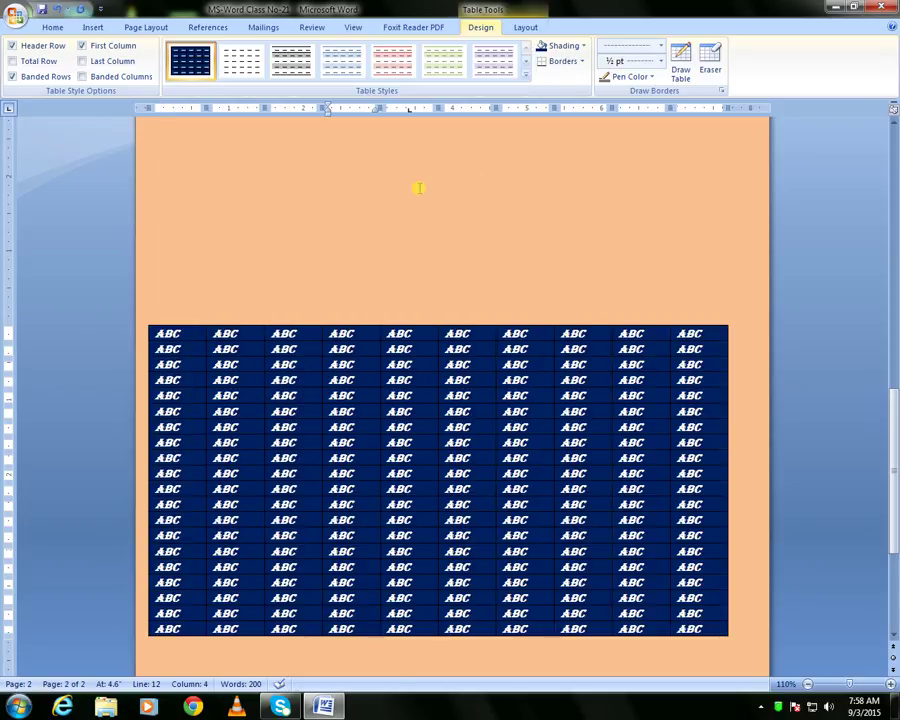
left_click(347, 271)
scroll(320, 250, "down", 2)
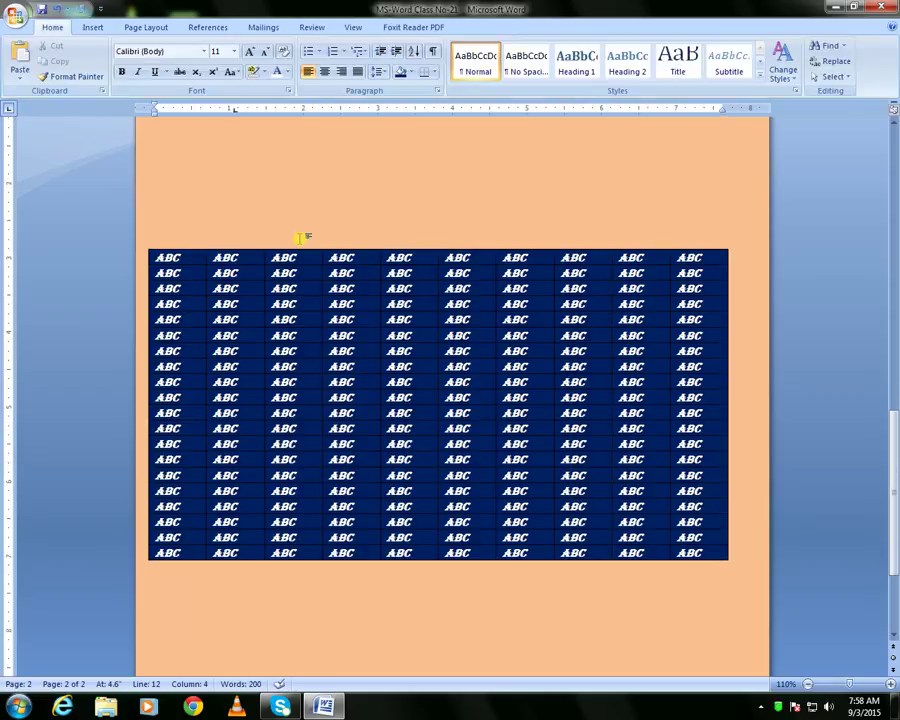
scroll(247, 349, "up", 2)
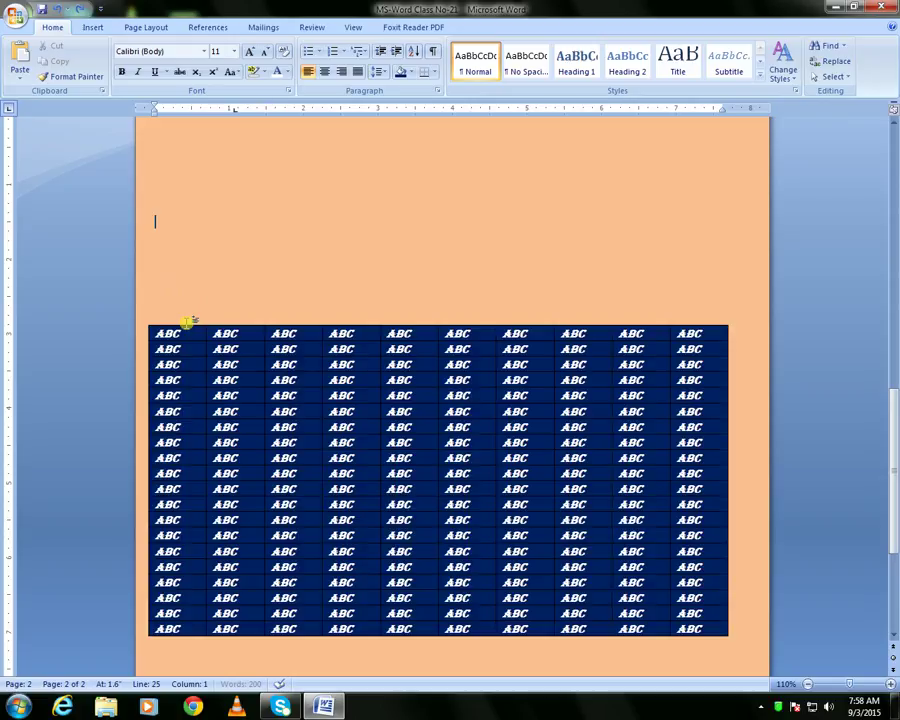
- Undo the style modification and return the table to the plain Table Grid style
key("ctrl+z")
left_click(213, 365)
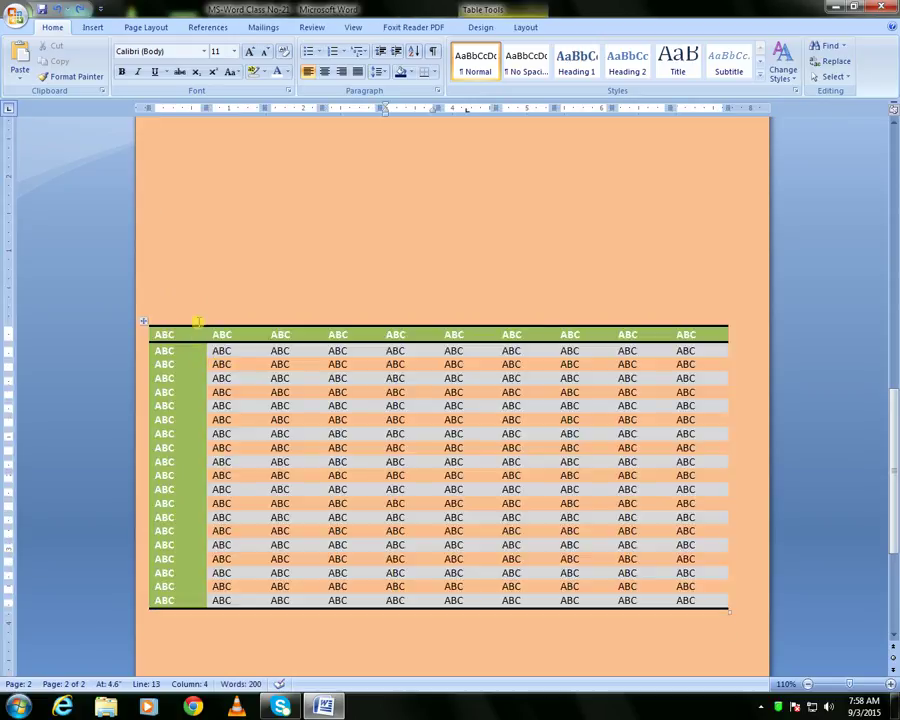
key("ctrl+z")
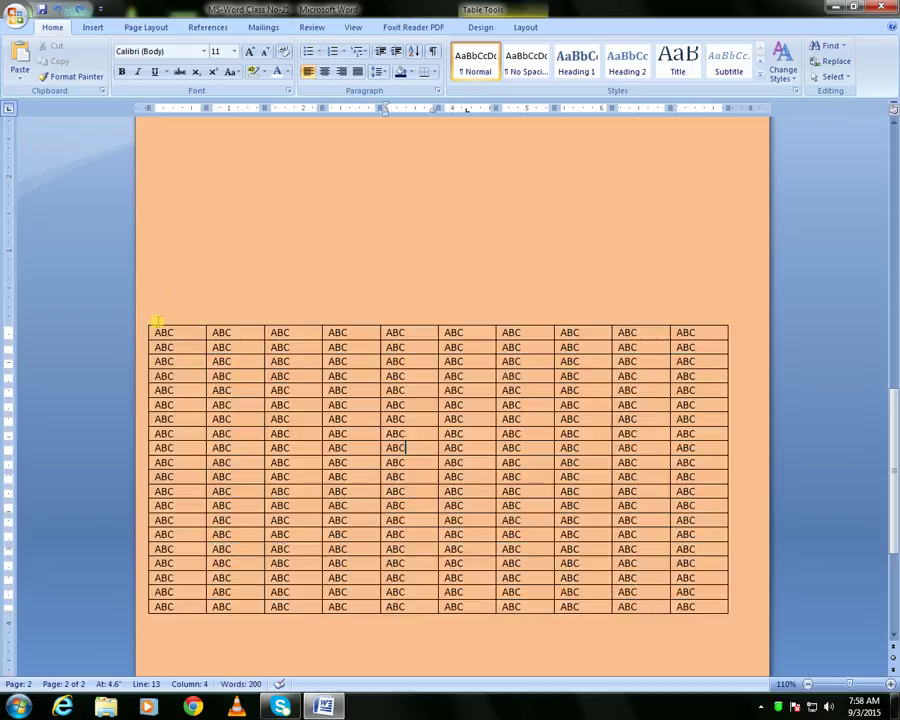
- Shade all cells of the table white
left_click(143, 325)
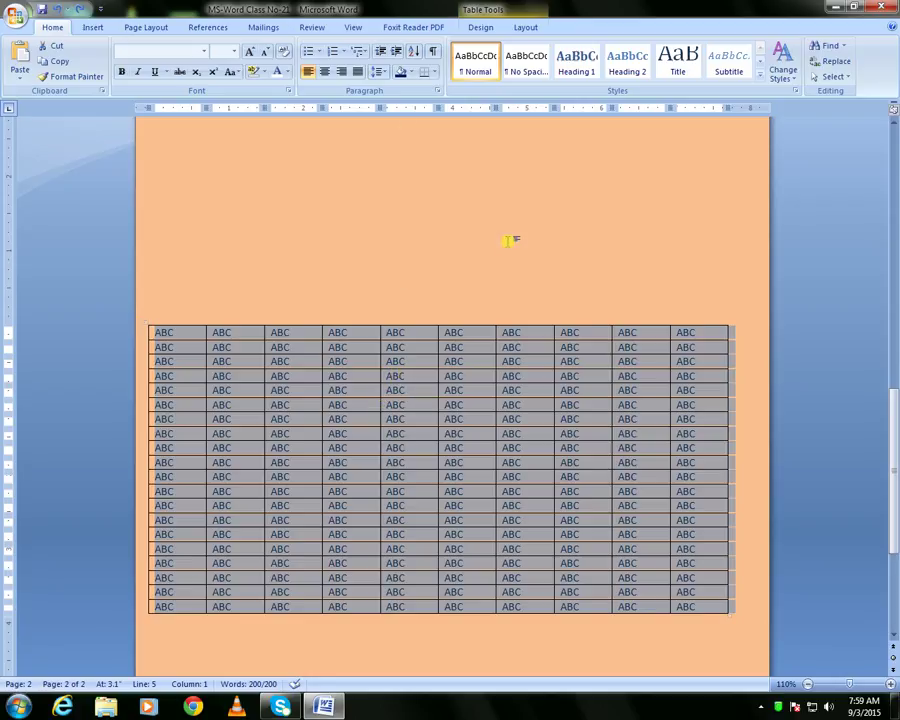
left_click(481, 28)
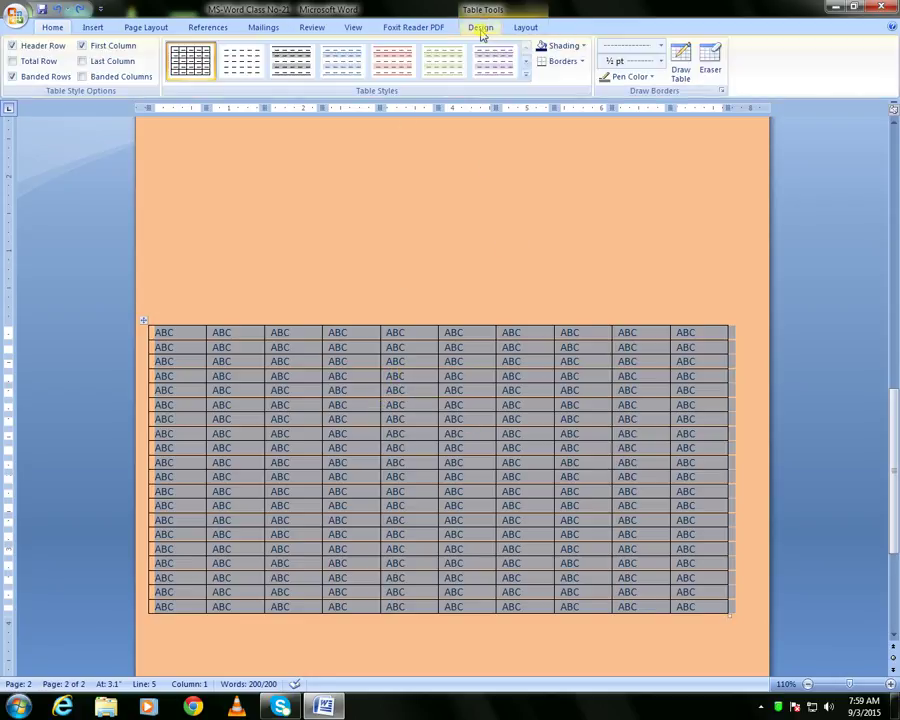
left_click(584, 46)
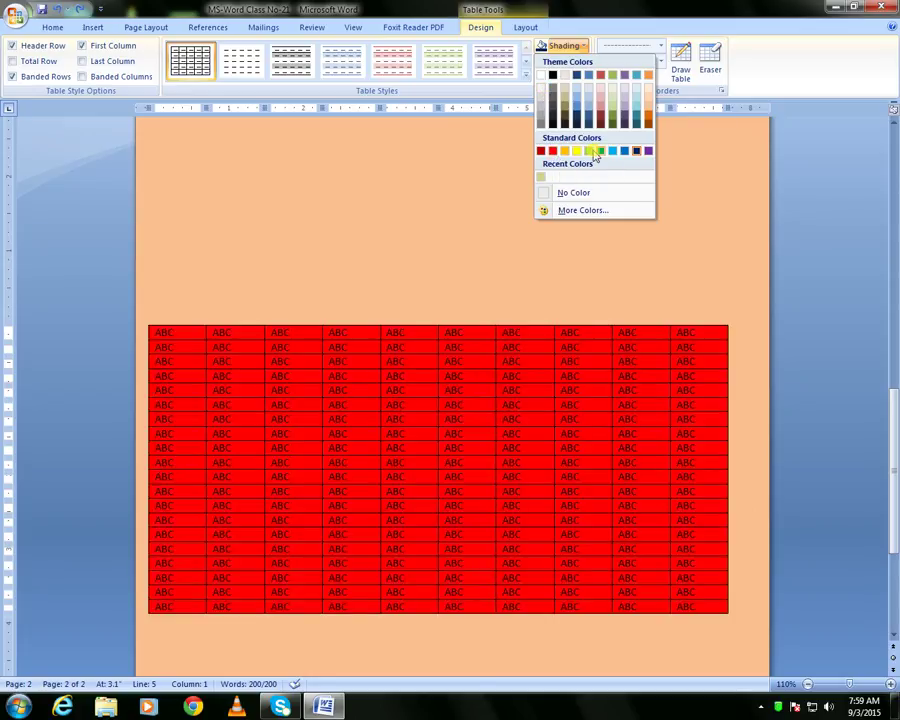
left_click(541, 80)
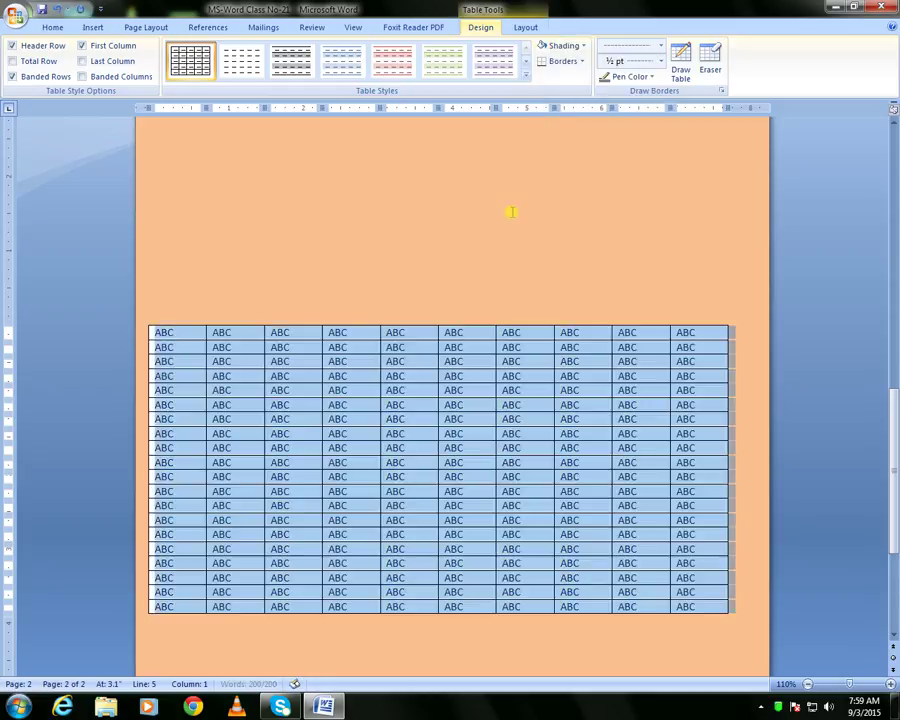
left_click(508, 211)
left_click(404, 404)
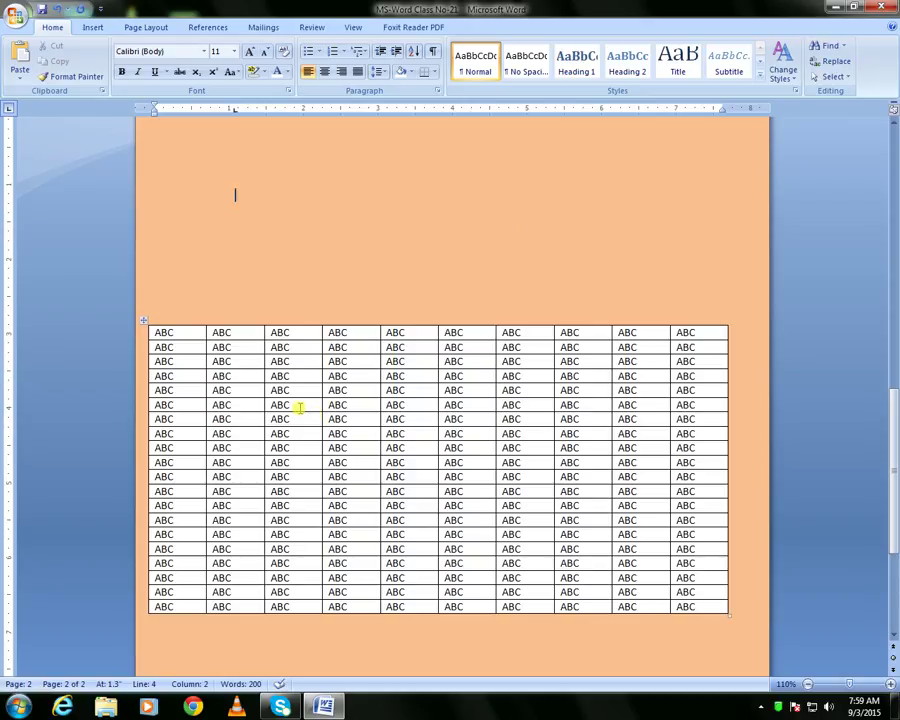
- Remove the shading from the entire table by choosing No Color
left_click(145, 323)
left_click(480, 27)
left_click(583, 45)
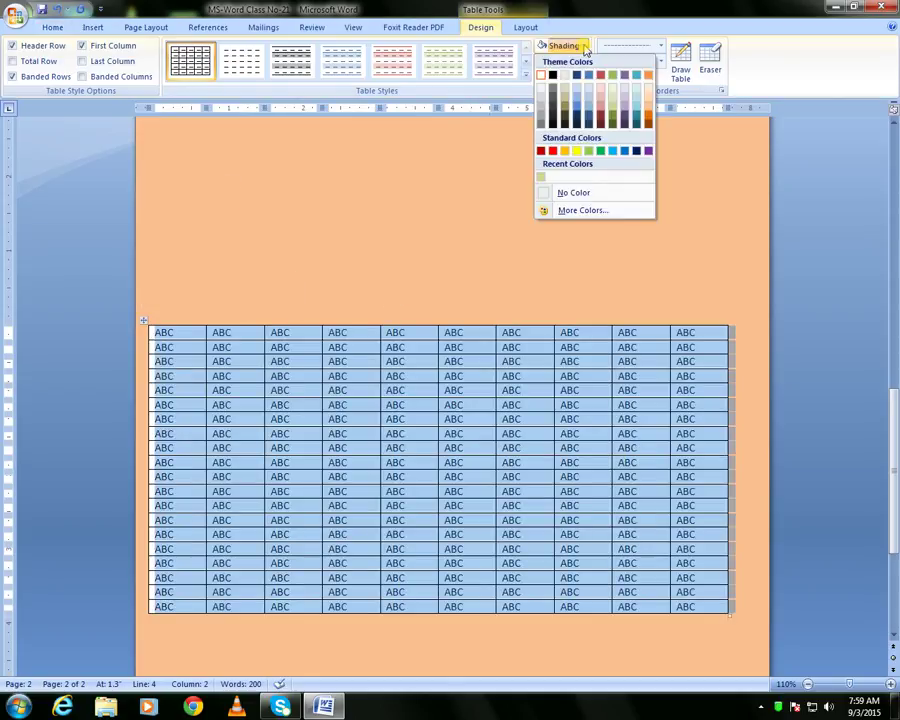
left_click(582, 193)
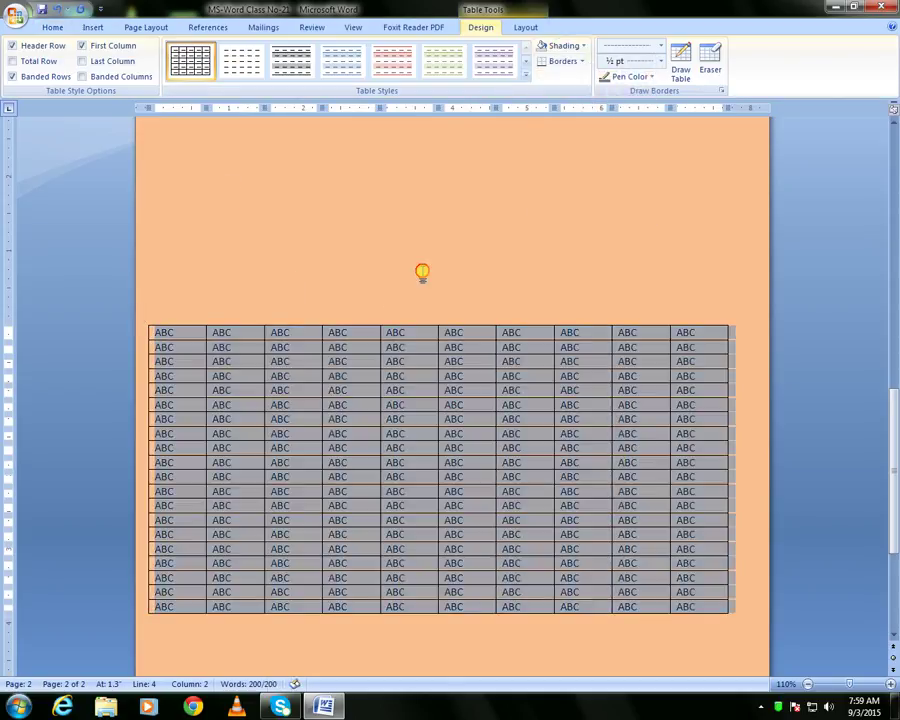
left_click(422, 272)
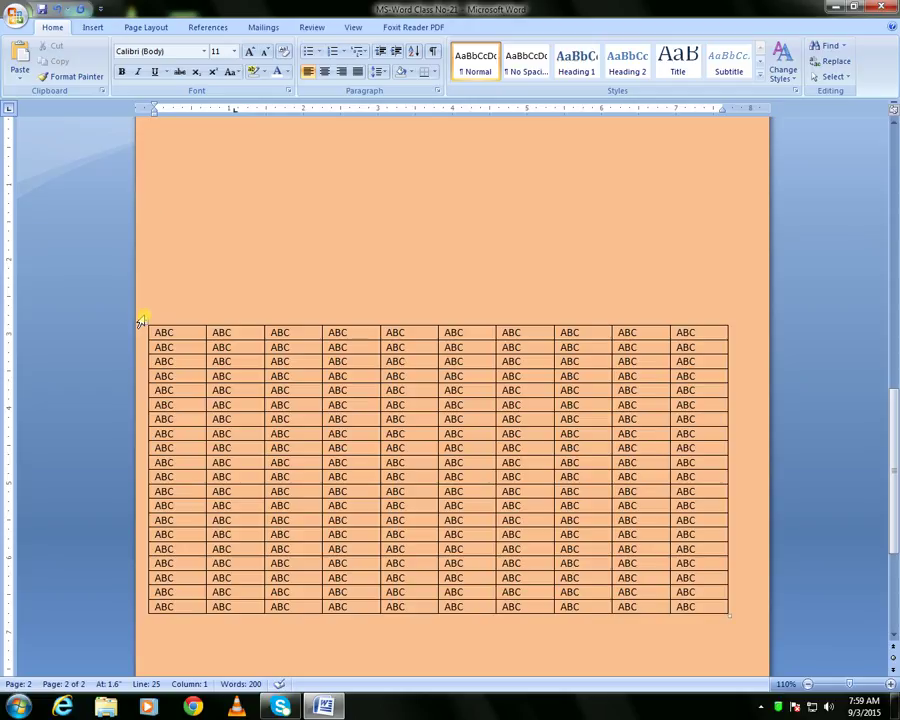
left_click(144, 321)
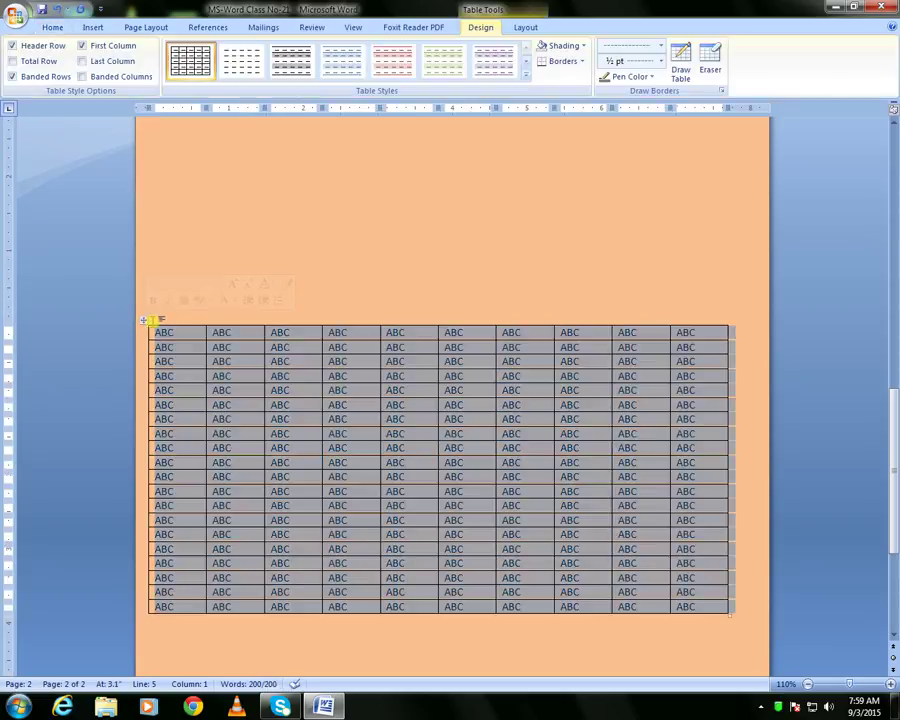
left_click(287, 300)
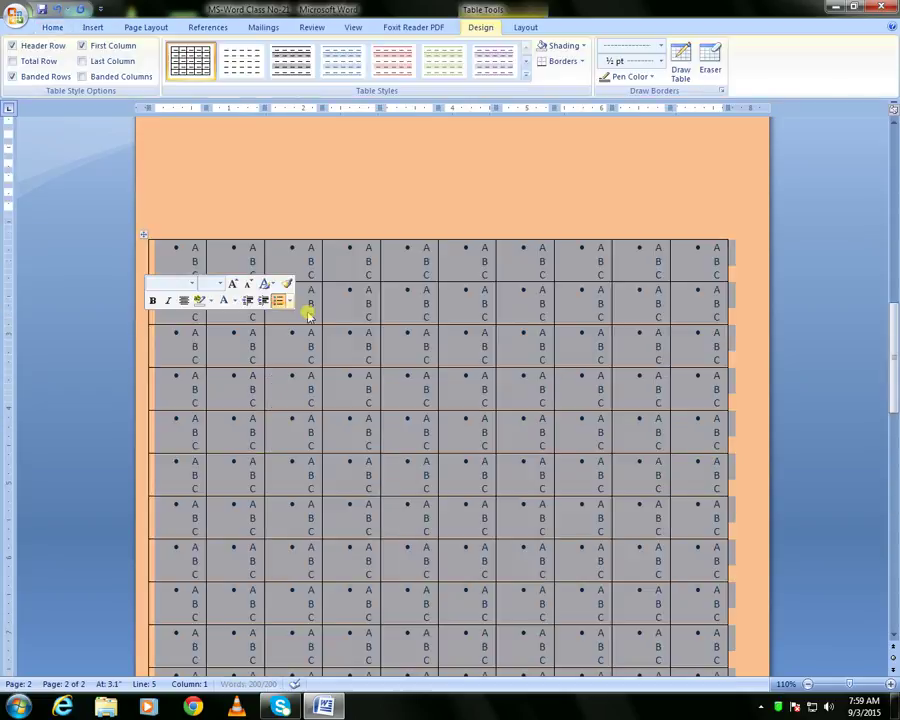
left_click(260, 231)
key("ctrl+z")
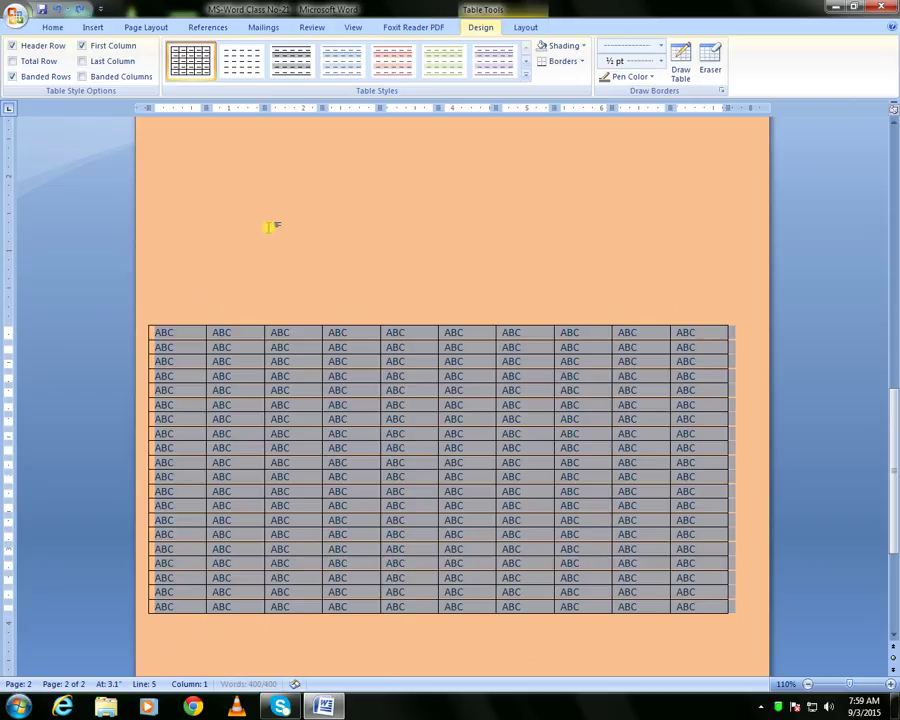
left_click(269, 229)
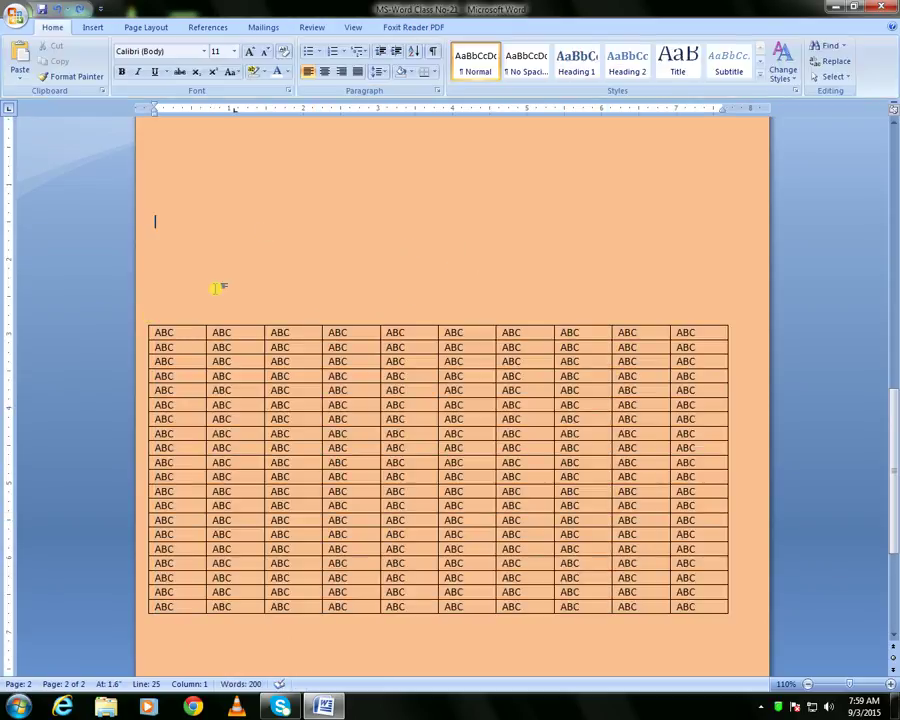
- Remove all gridline borders from the entire ABC table with the No Border option
left_click(147, 321)
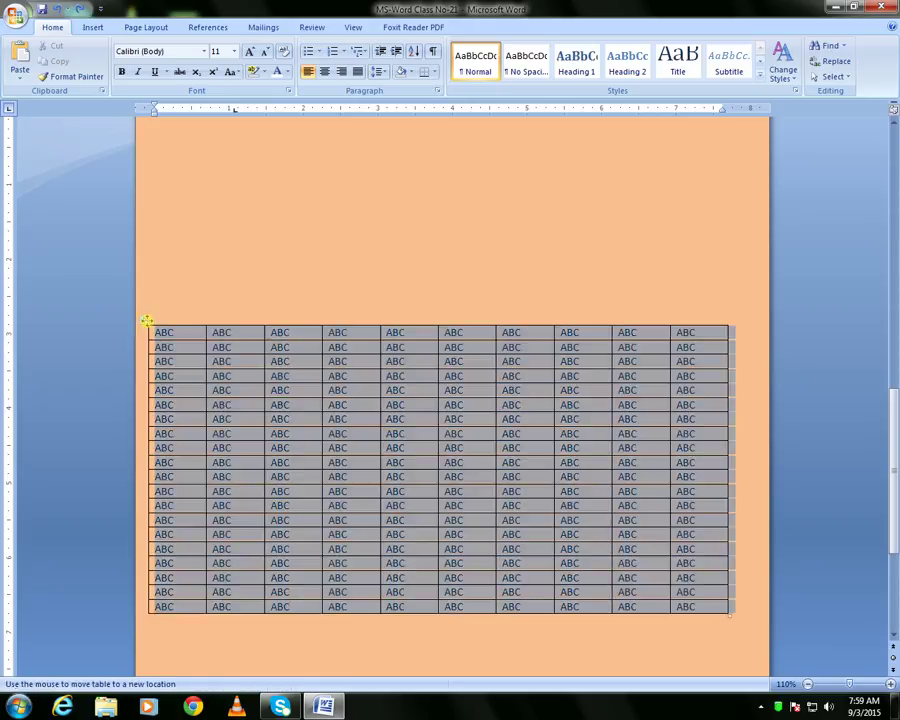
left_click(565, 61)
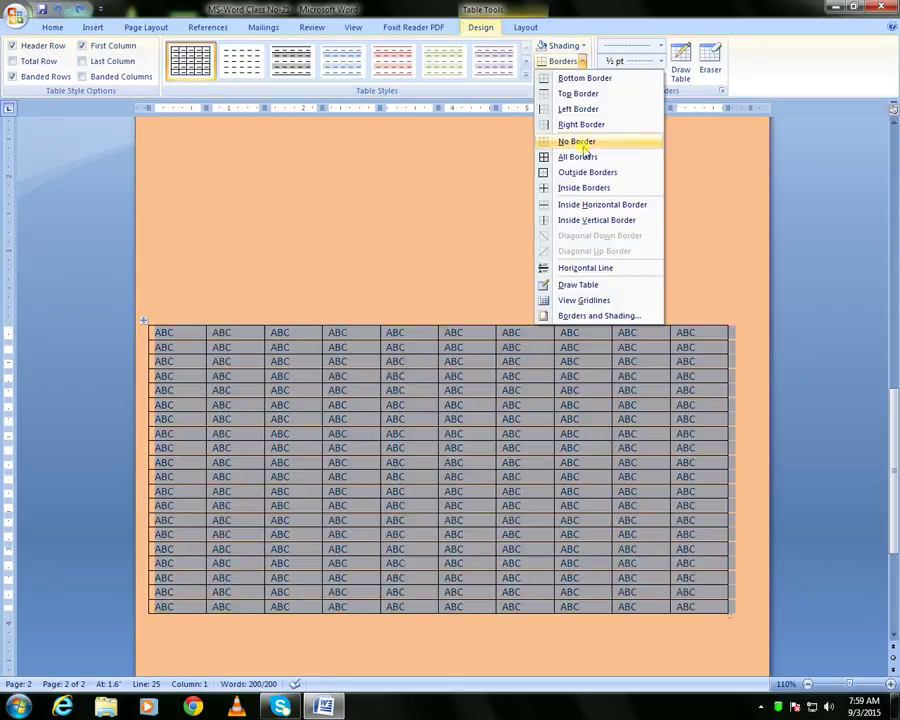
left_click(577, 141)
left_click(414, 212)
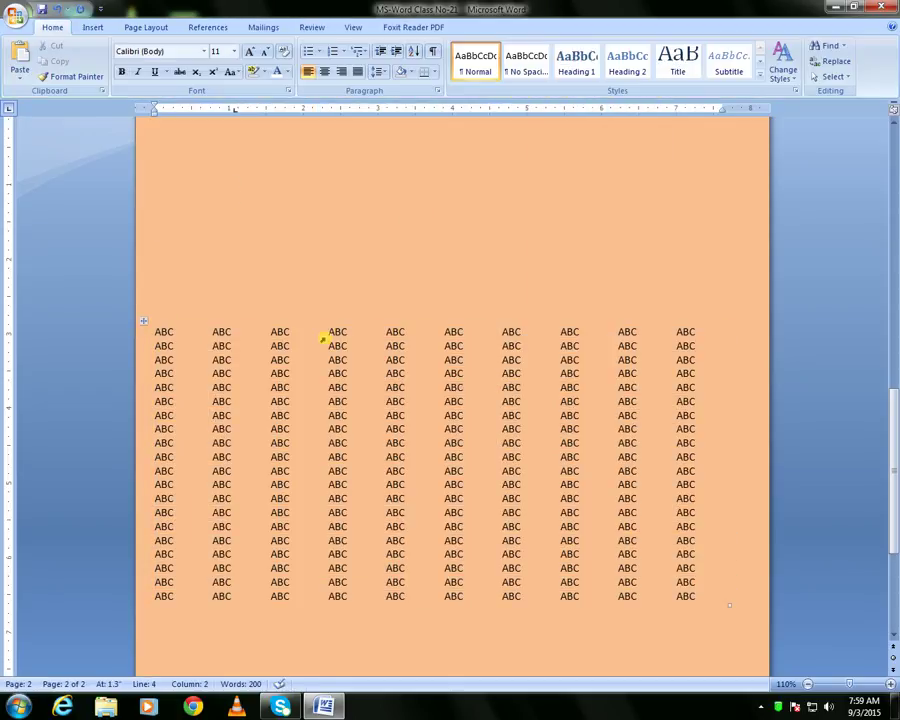
- Add only a bottom border to the whole table
left_click(143, 321)
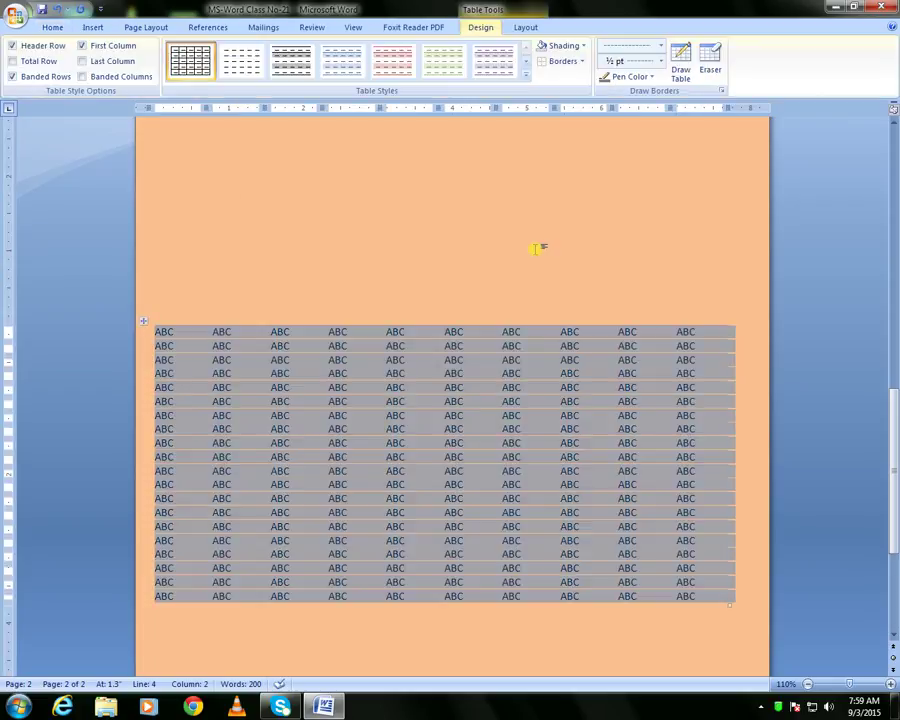
left_click(584, 62)
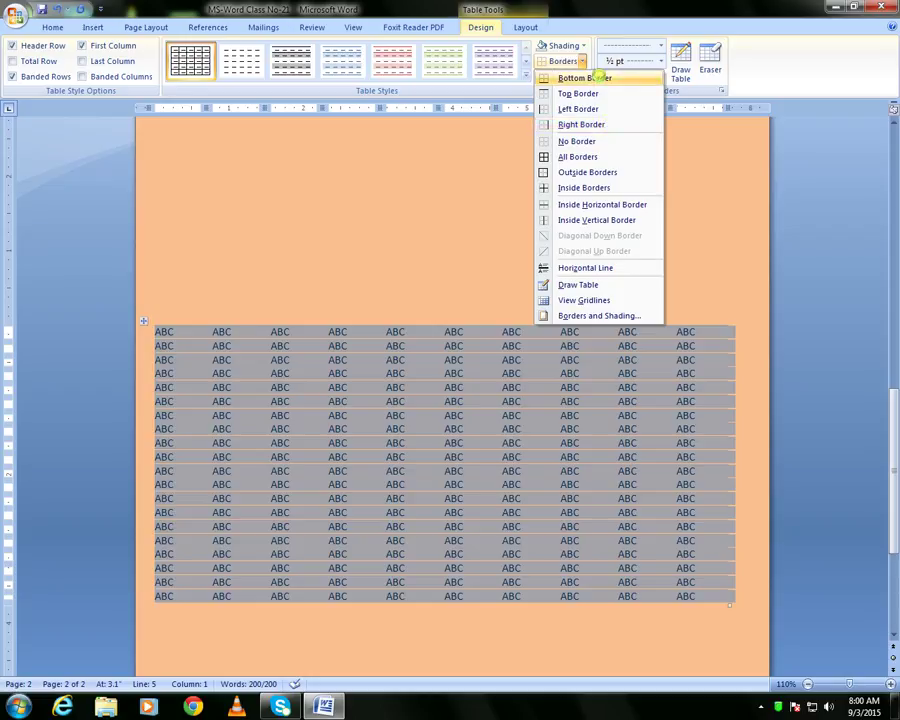
key("Escape")
left_click(412, 261)
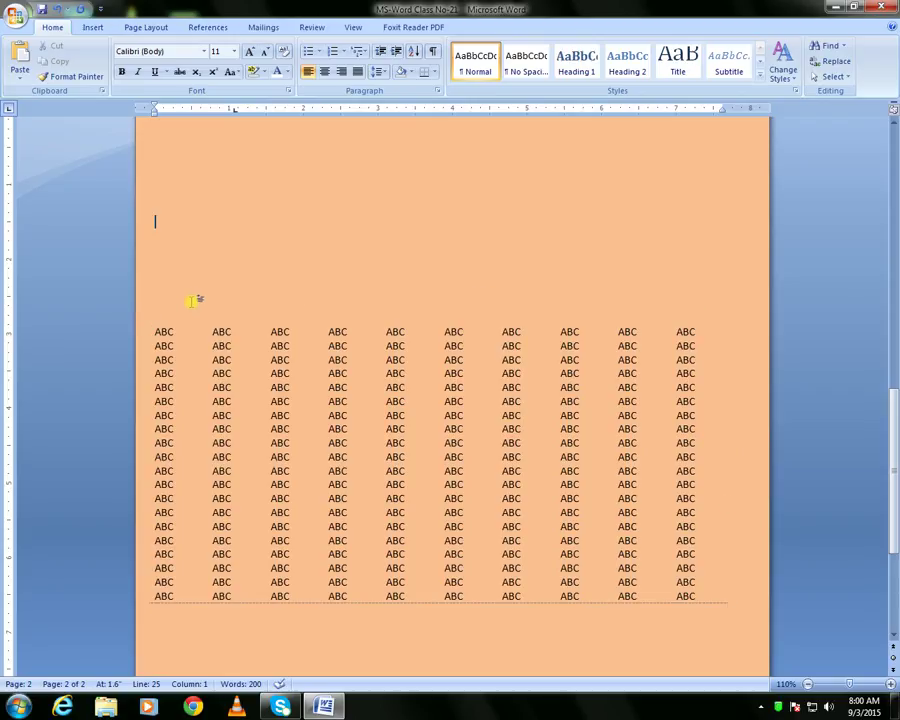
- Add a top border along the upper edge of the whole table
left_click(459, 428)
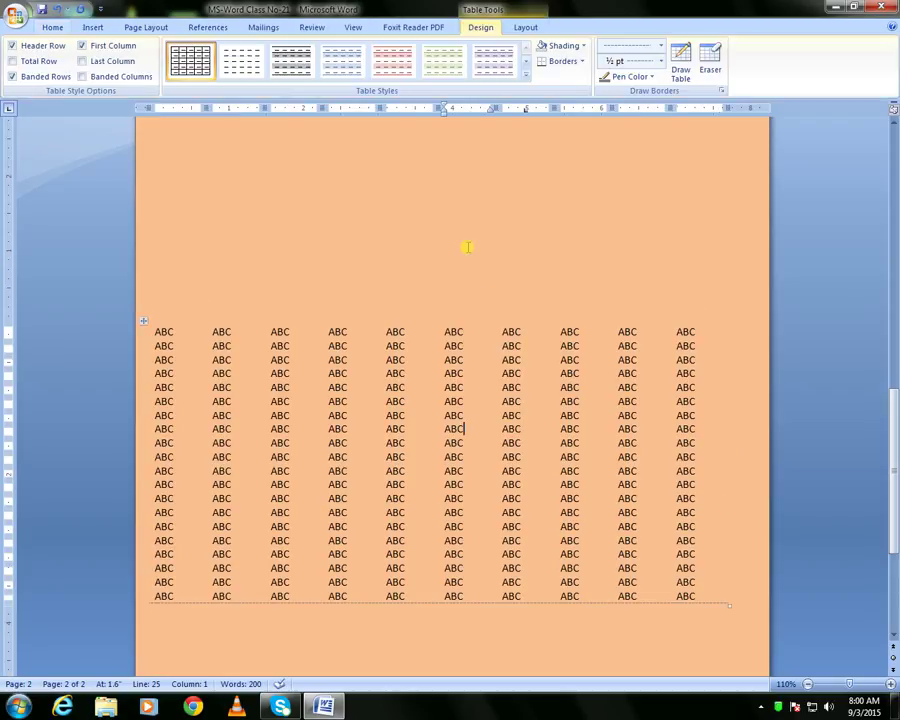
left_click(583, 61)
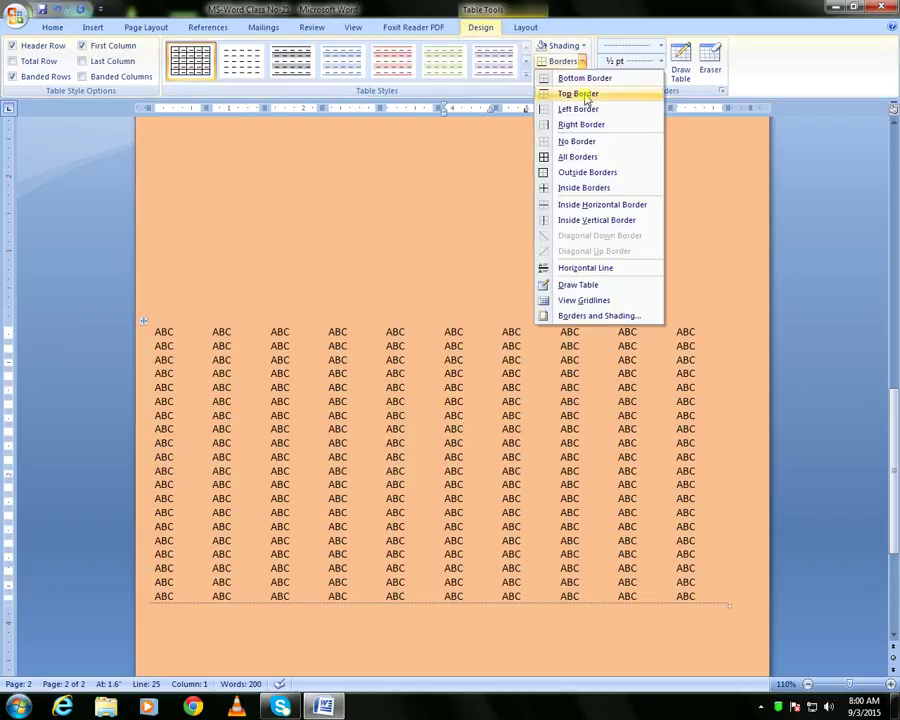
left_click(587, 94)
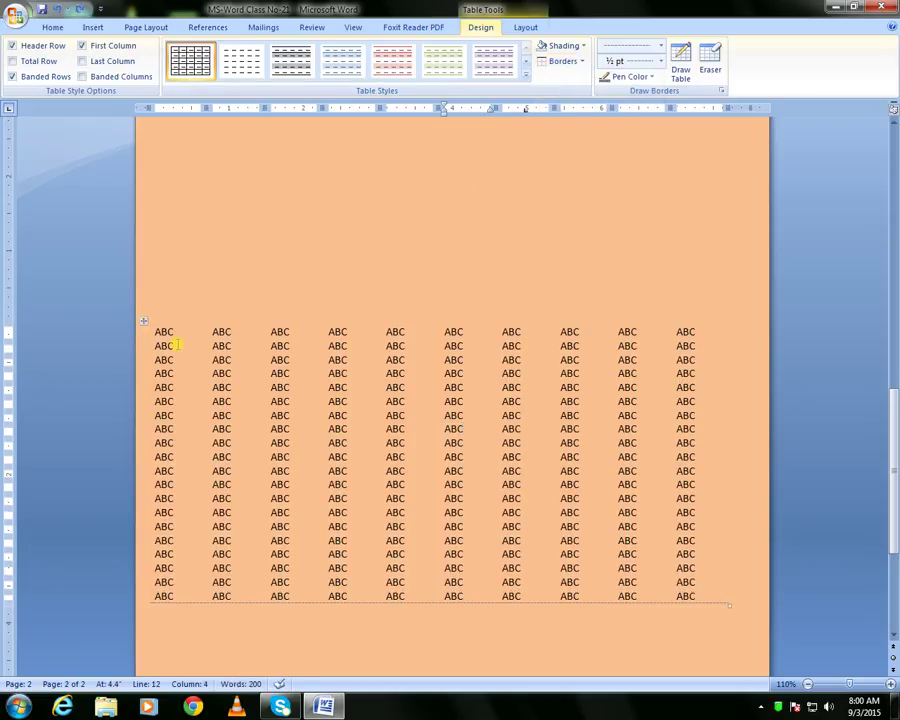
left_click(143, 320)
left_click(585, 61)
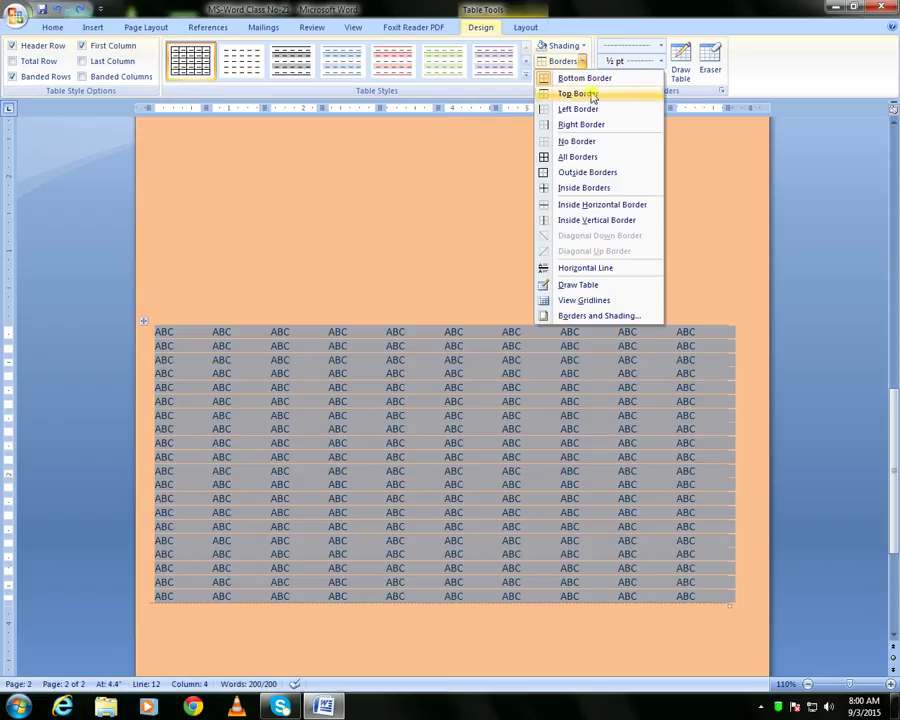
left_click(591, 97)
left_click(372, 241)
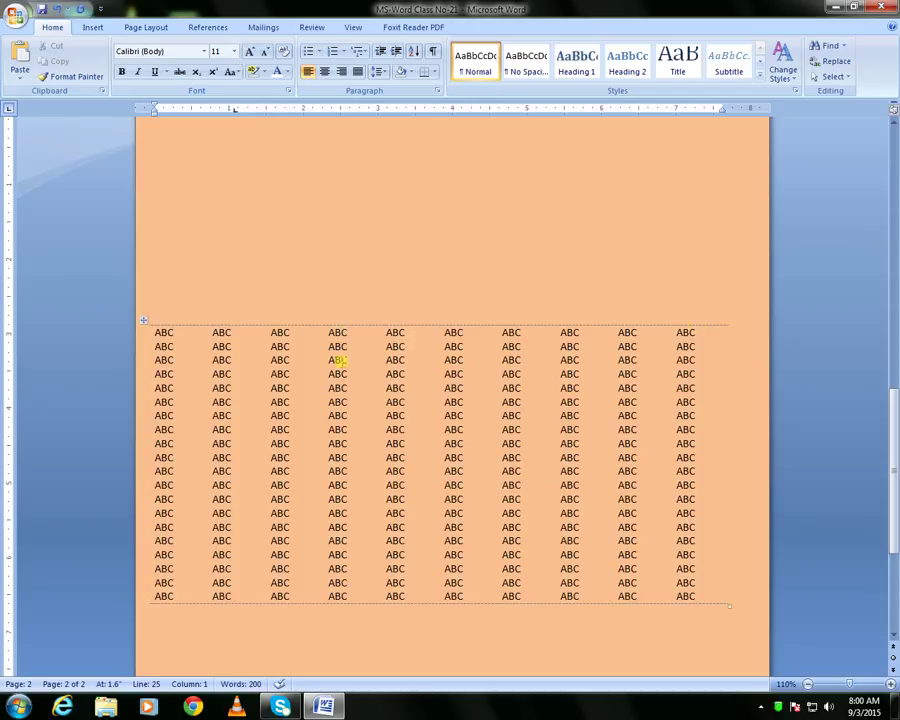
- Add a left border and a right border to the whole table
left_click_drag(337, 388, 330, 387)
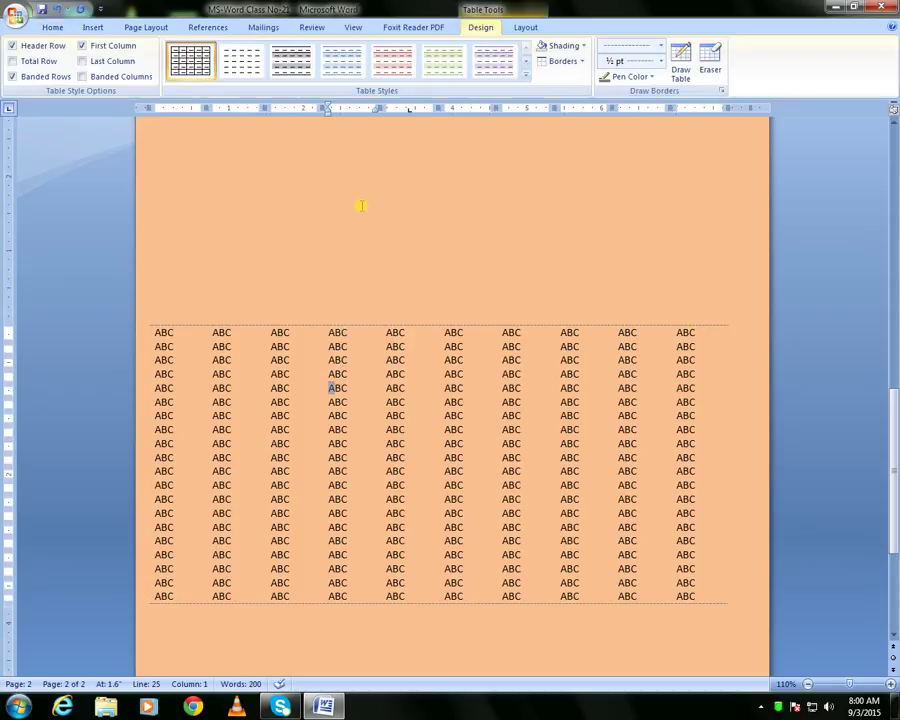
left_click(147, 321)
left_click(578, 62)
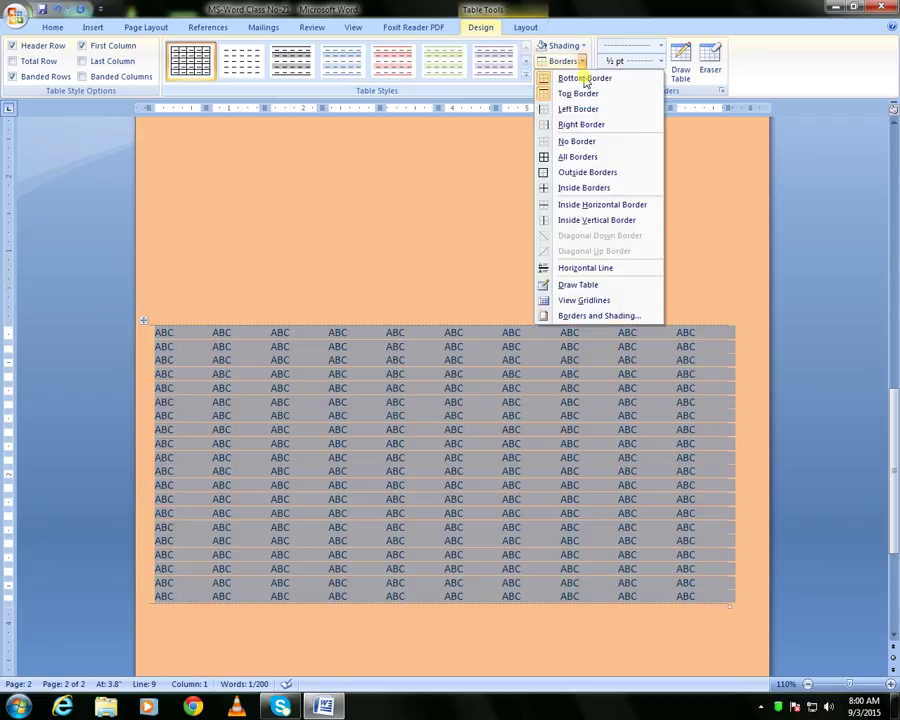
left_click(598, 112)
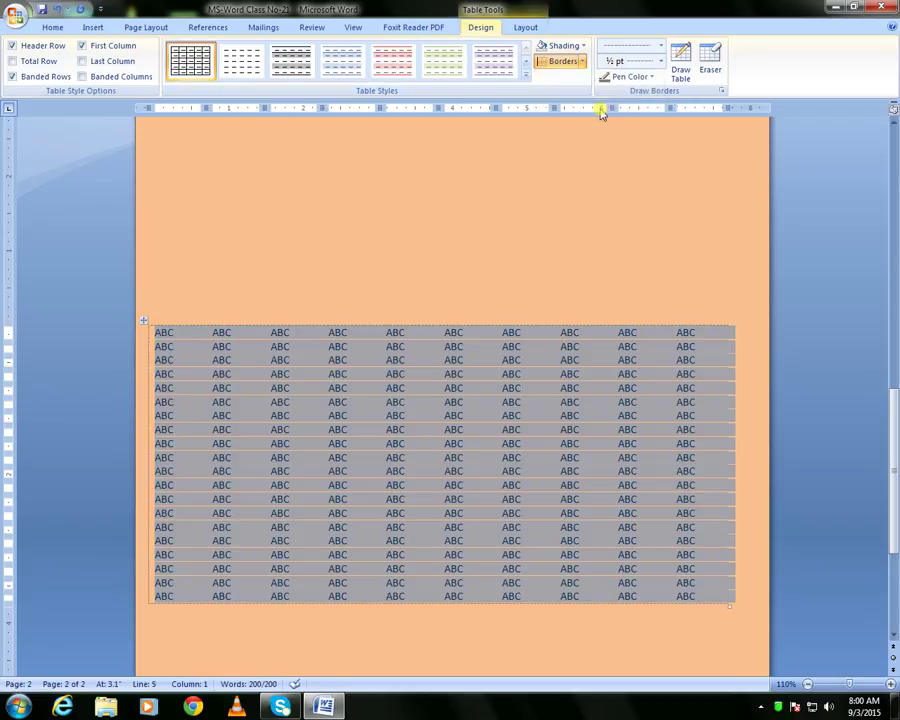
left_click(583, 62)
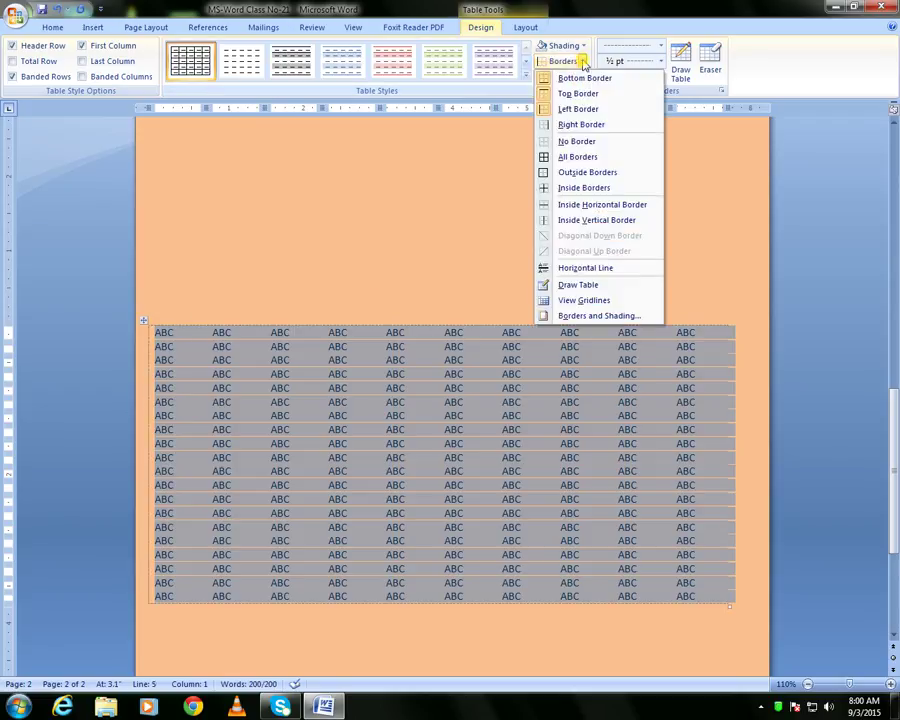
left_click(578, 125)
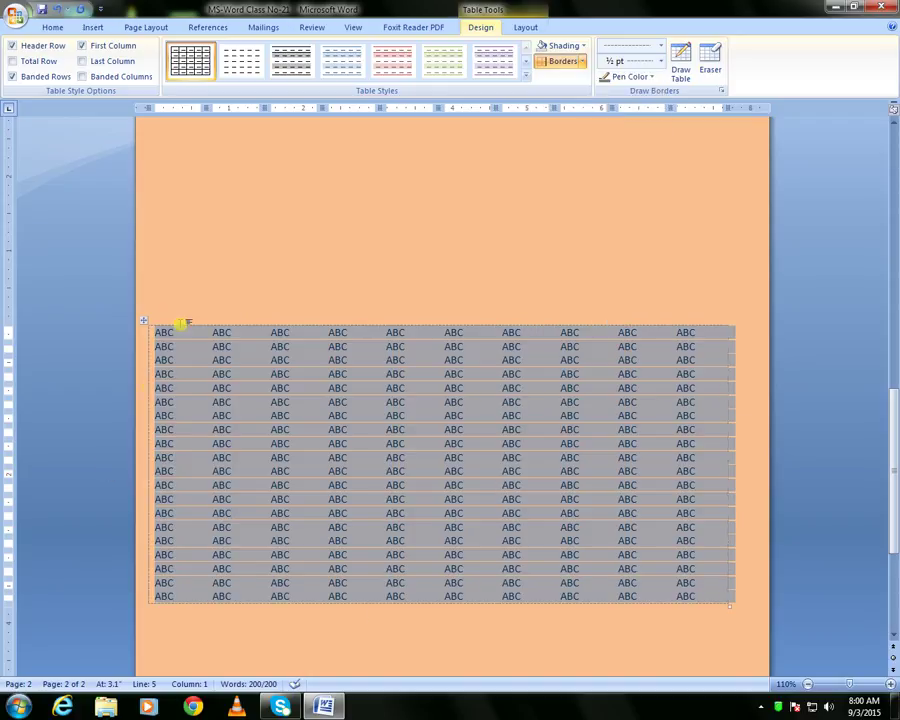
left_click(213, 289)
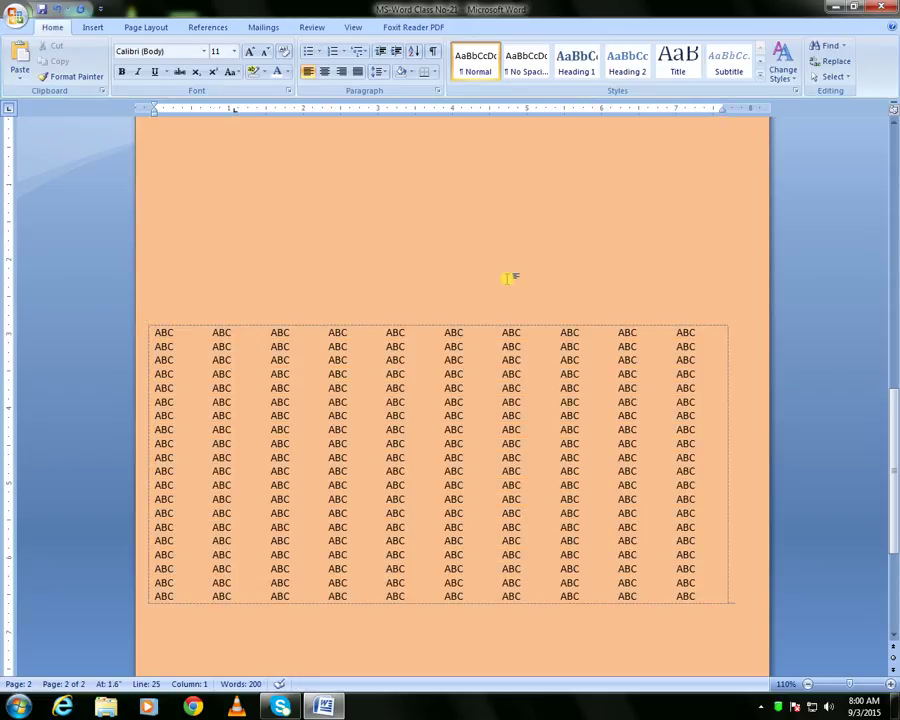
- Remove the four outer edge borders from the entire table by applying No Border
left_click(144, 320)
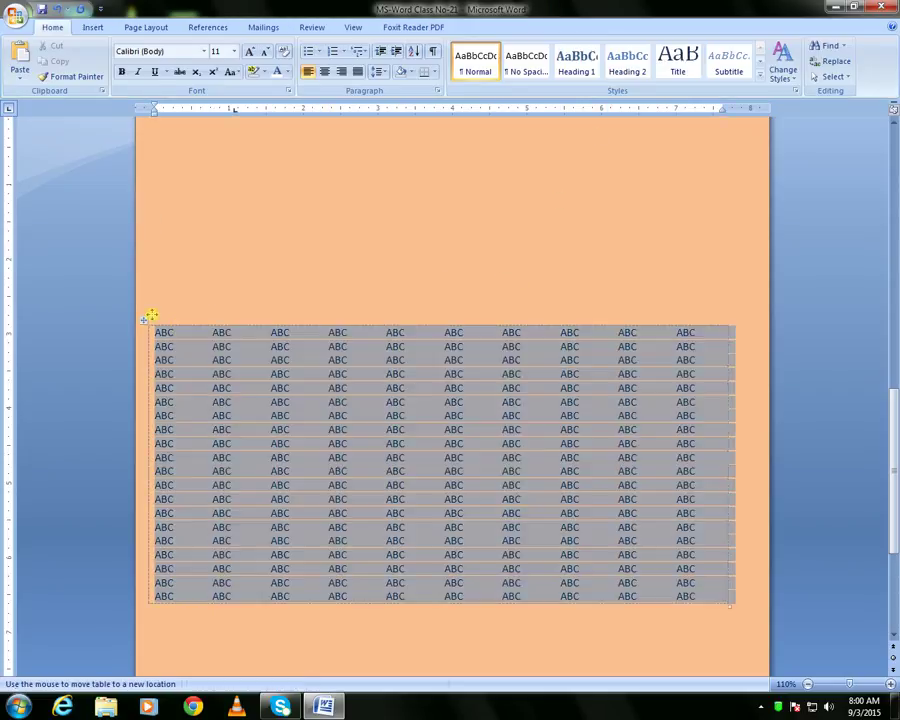
left_click(480, 27)
left_click(583, 61)
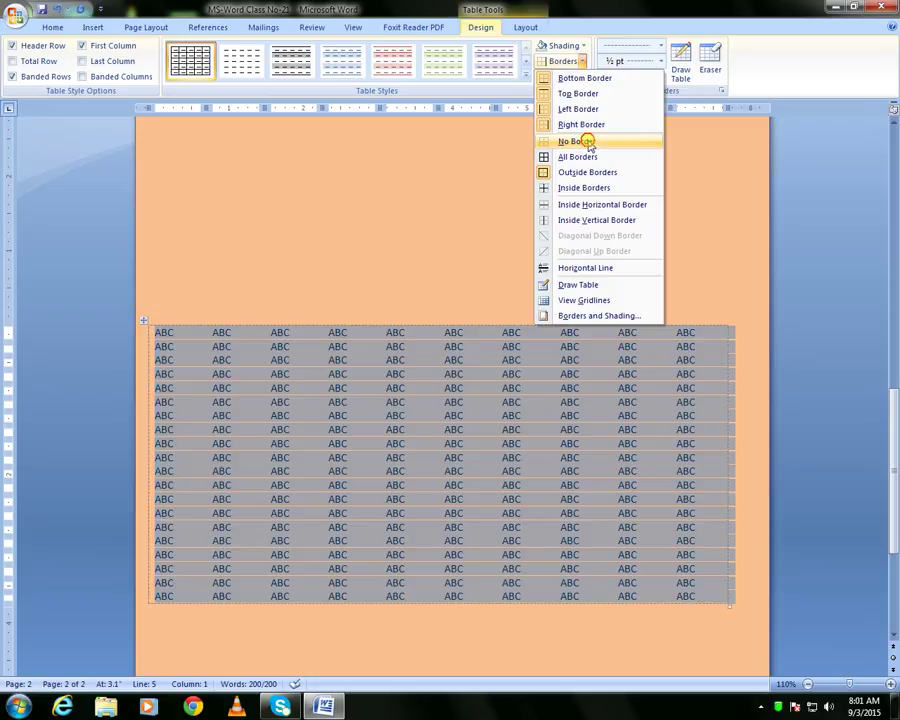
left_click(616, 141)
left_click(430, 234)
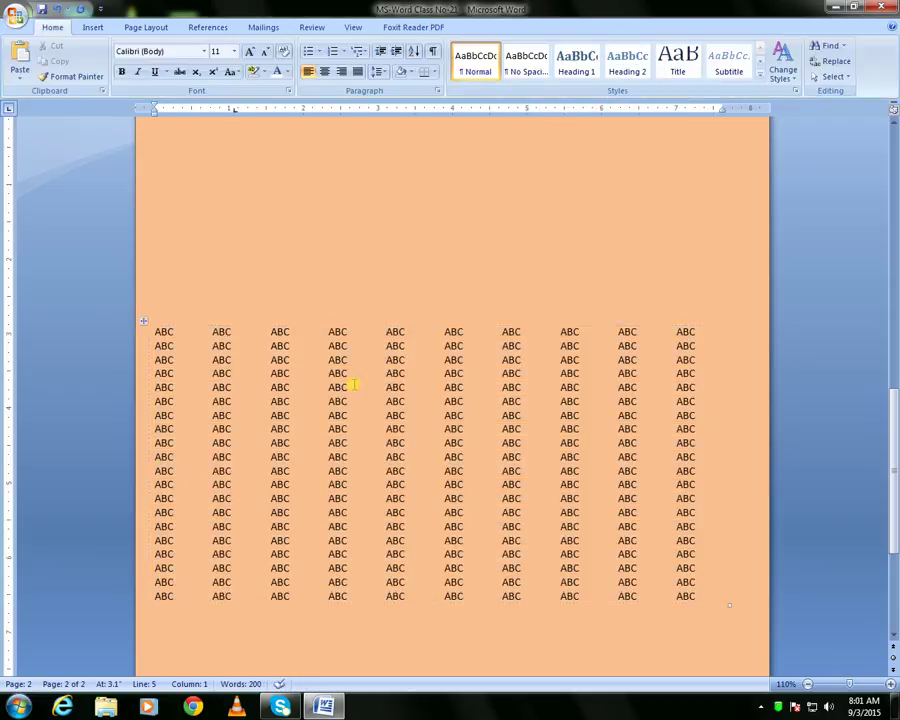
- Apply All Borders to every cell of the table
left_click(145, 324)
left_click(580, 62)
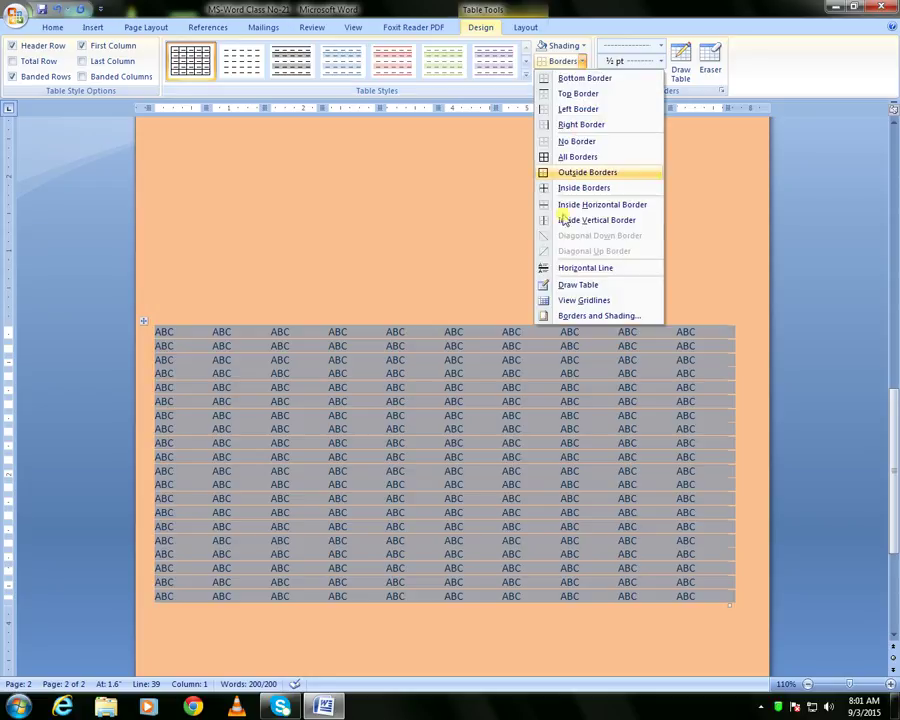
left_click(585, 160)
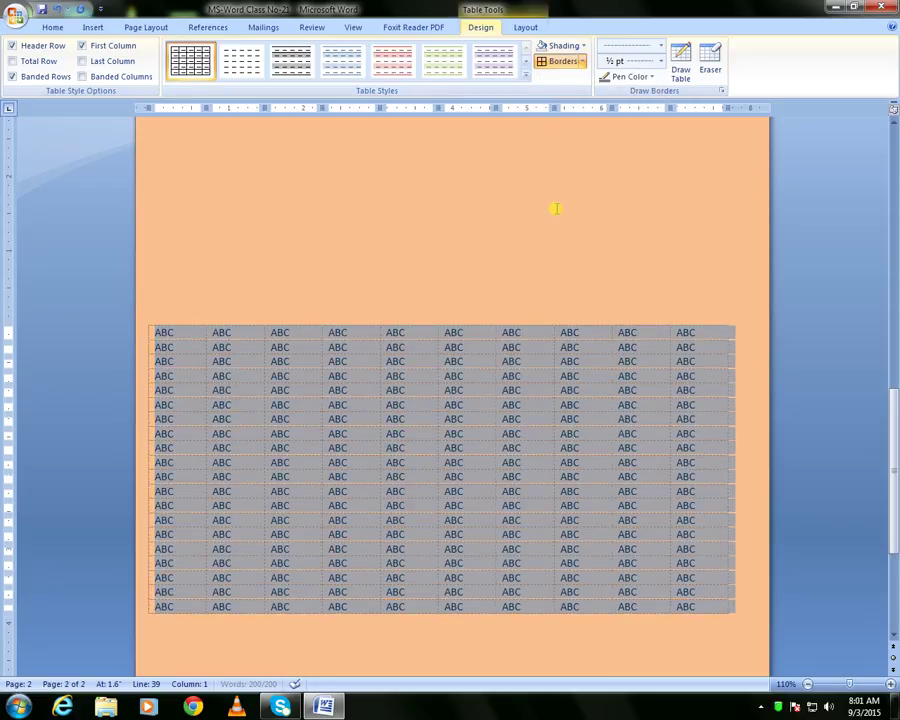
left_click(336, 236)
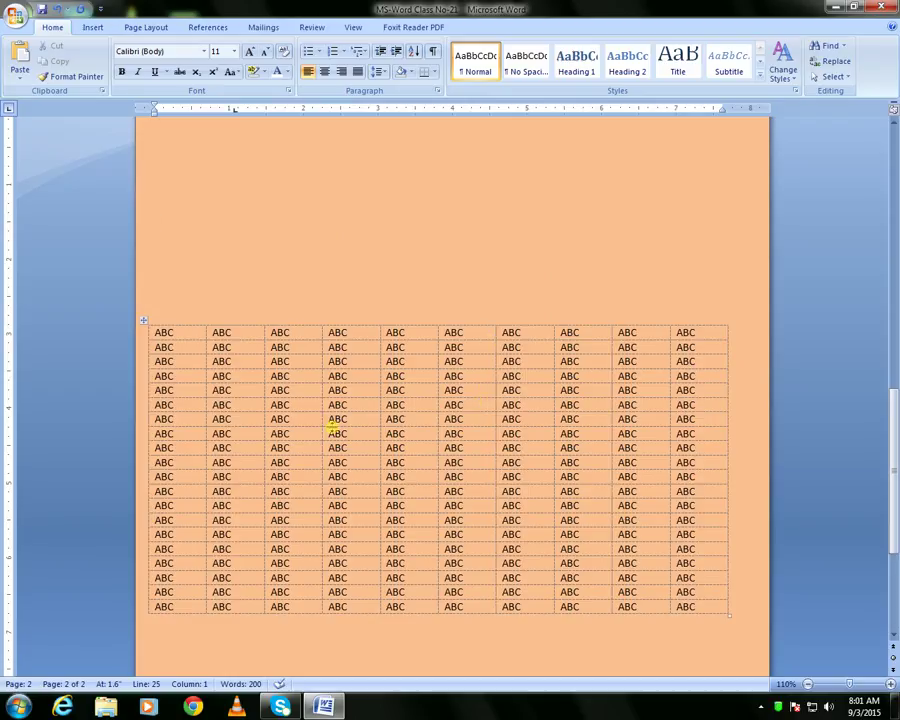
- Clear the inside and outside borders of the whole table with No Border
left_click(145, 321)
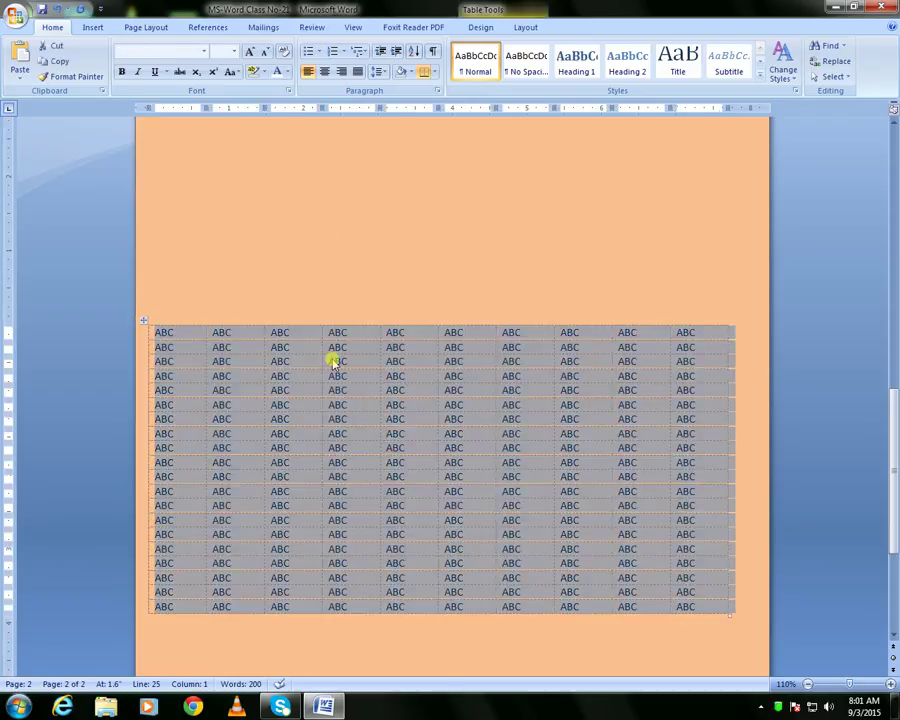
left_click(489, 27)
left_click(583, 62)
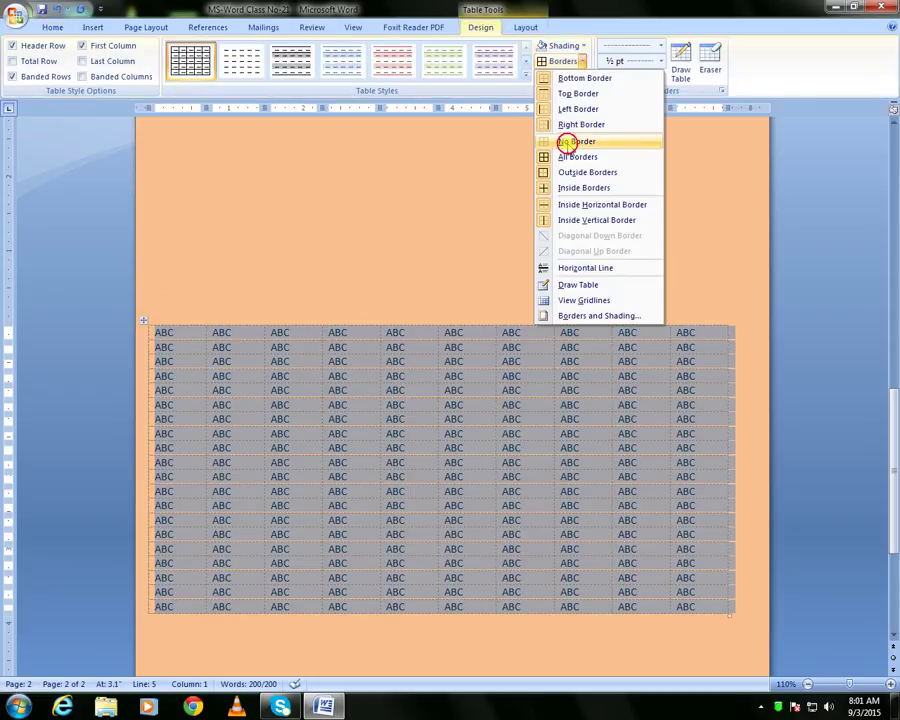
left_click(565, 141)
- Apply Outside Borders around the whole table
left_click(584, 61)
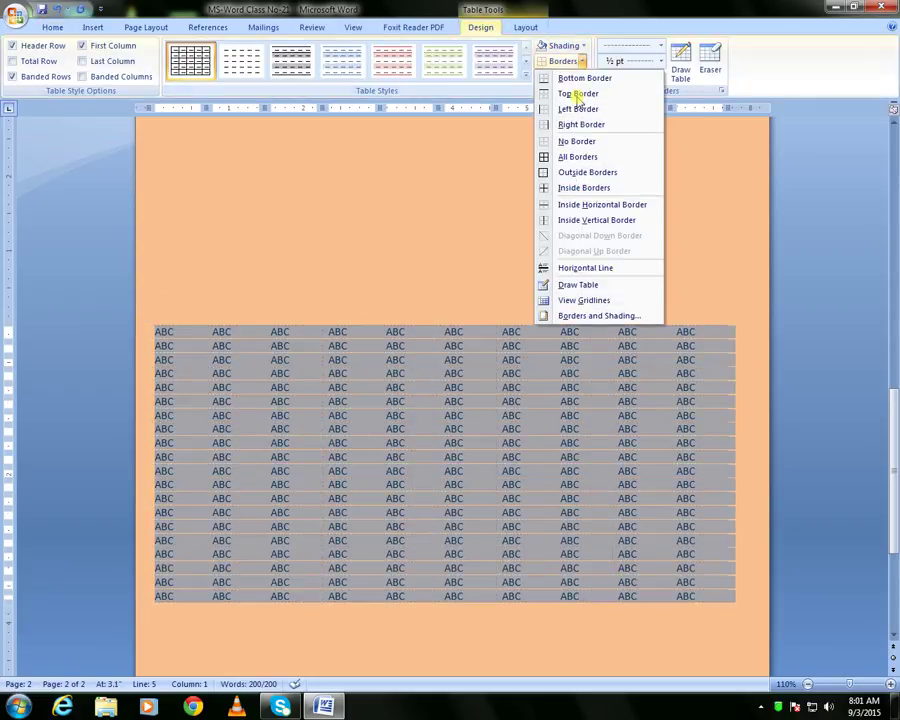
left_click(590, 174)
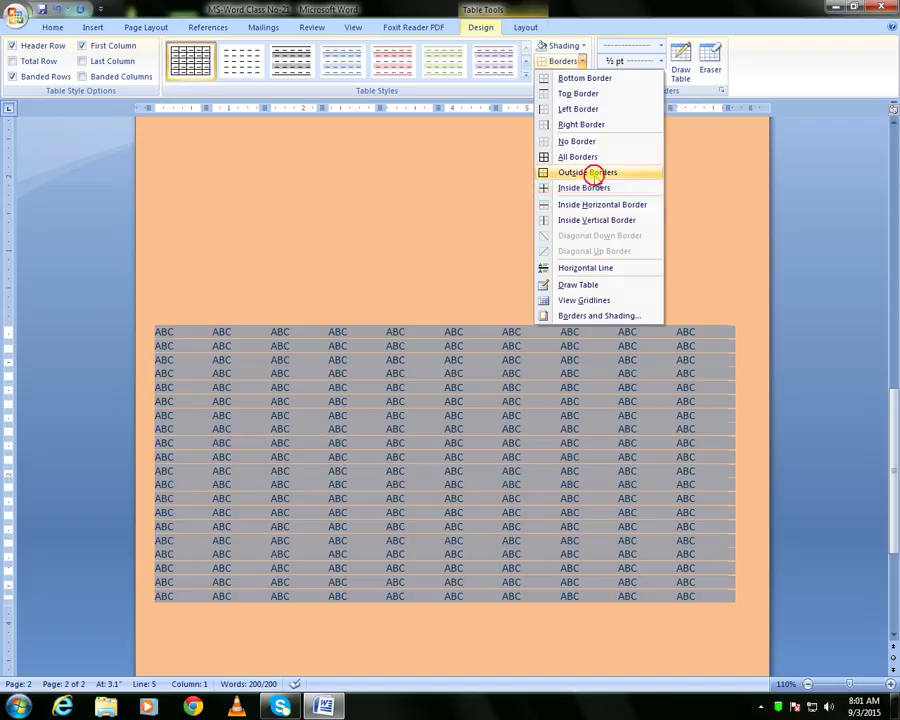
left_click(428, 246)
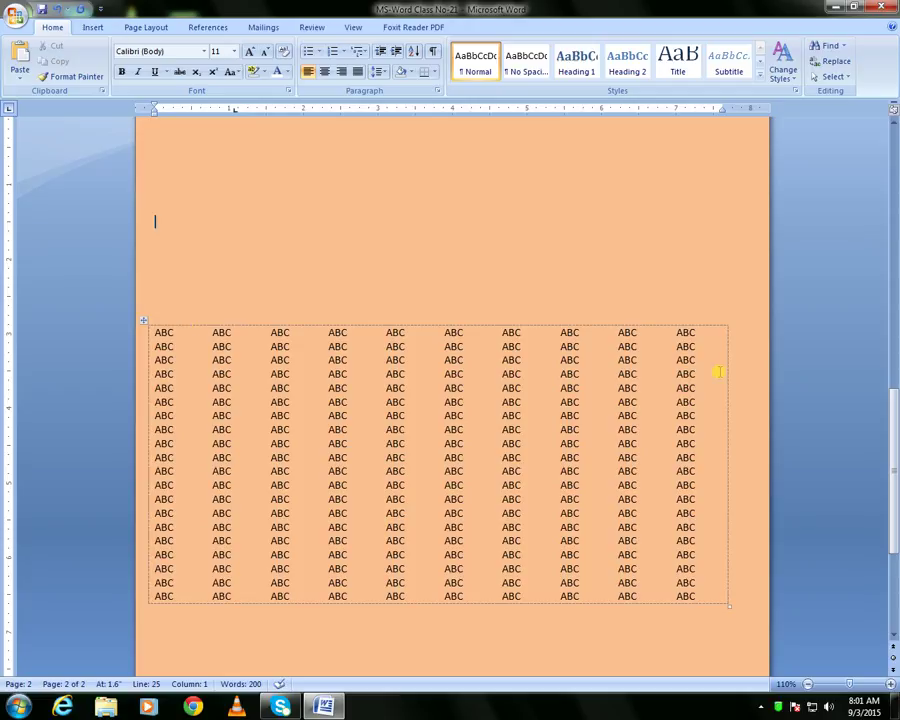
- Remove the outside borders from the table by choosing No Border
left_click(145, 325)
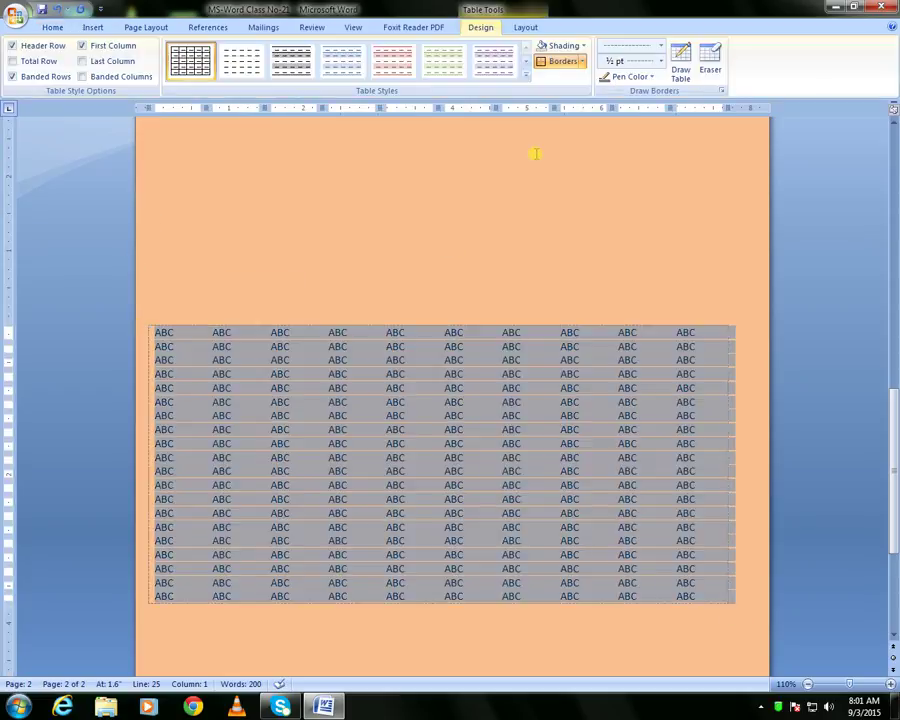
left_click(581, 61)
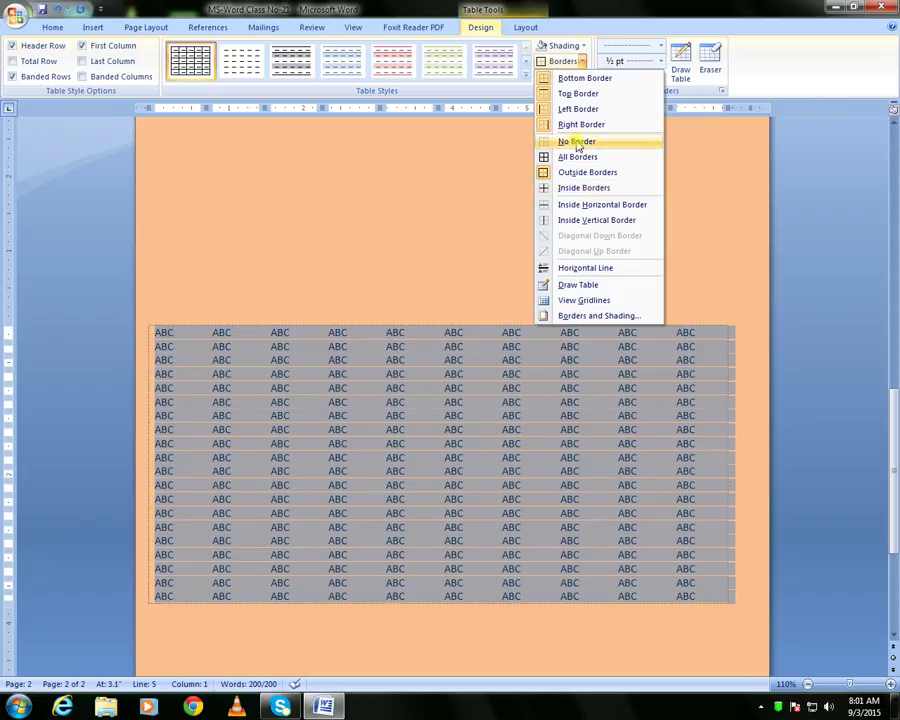
left_click(588, 142)
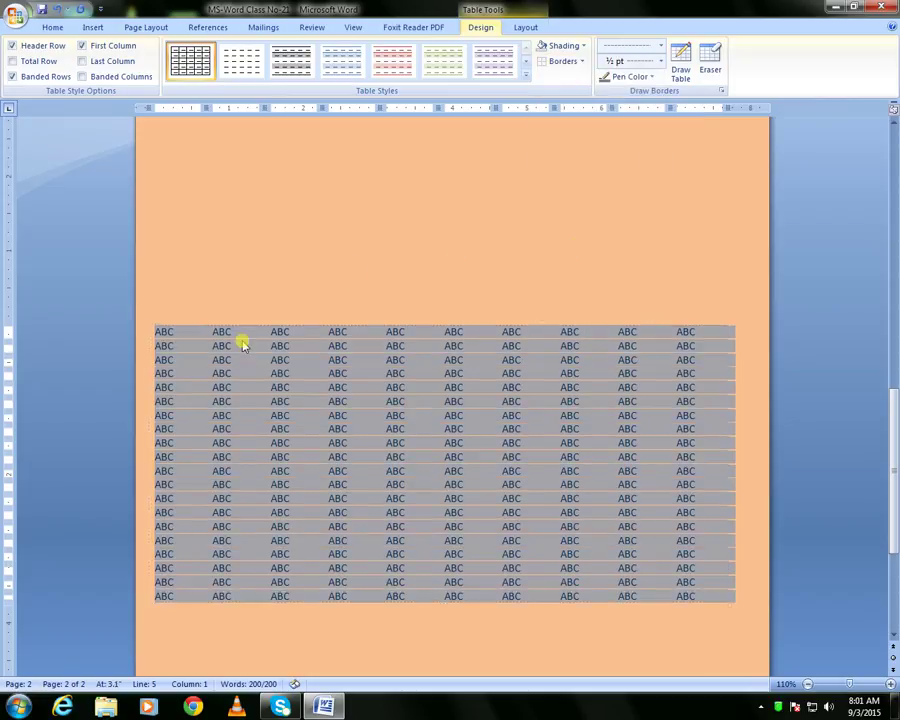
- Apply Inside Borders to the whole ABC table
left_click(581, 62)
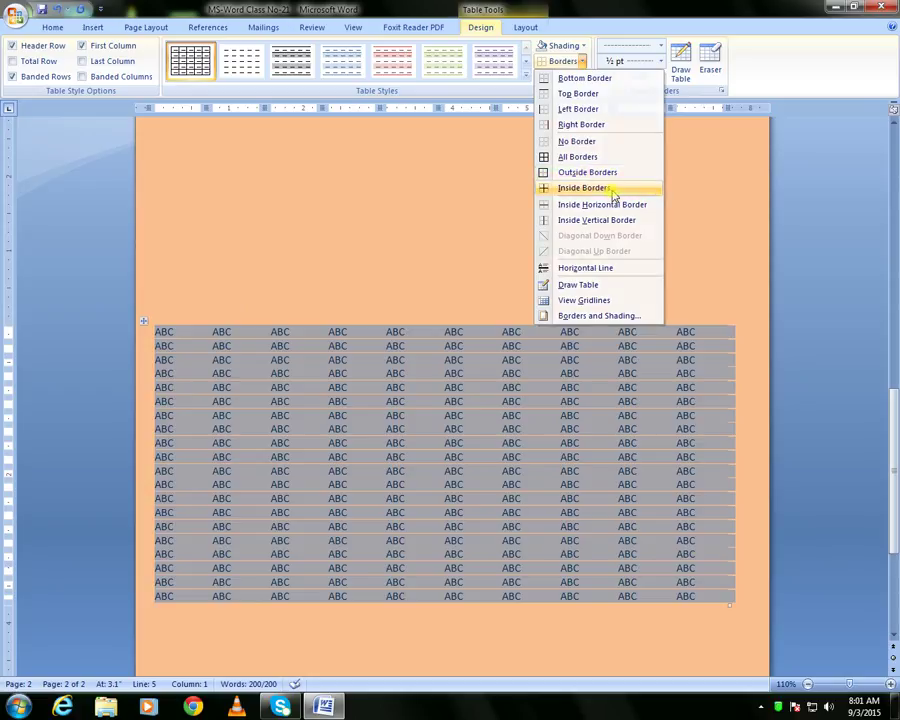
left_click(584, 189)
left_click(542, 265)
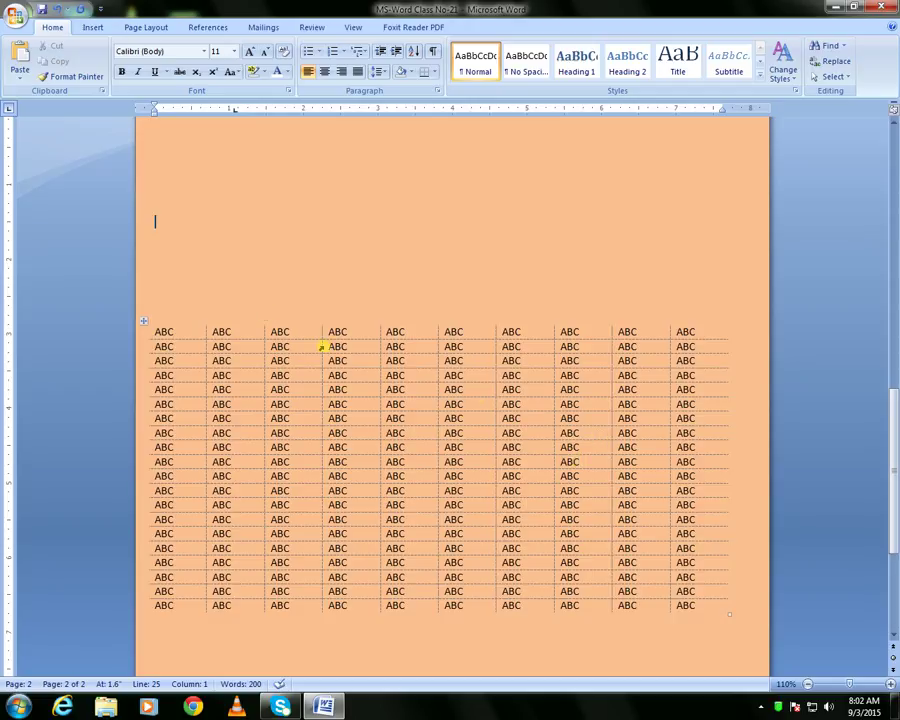
- Clear the inside borders from the whole table with No Border
left_click(144, 319)
left_click(583, 62)
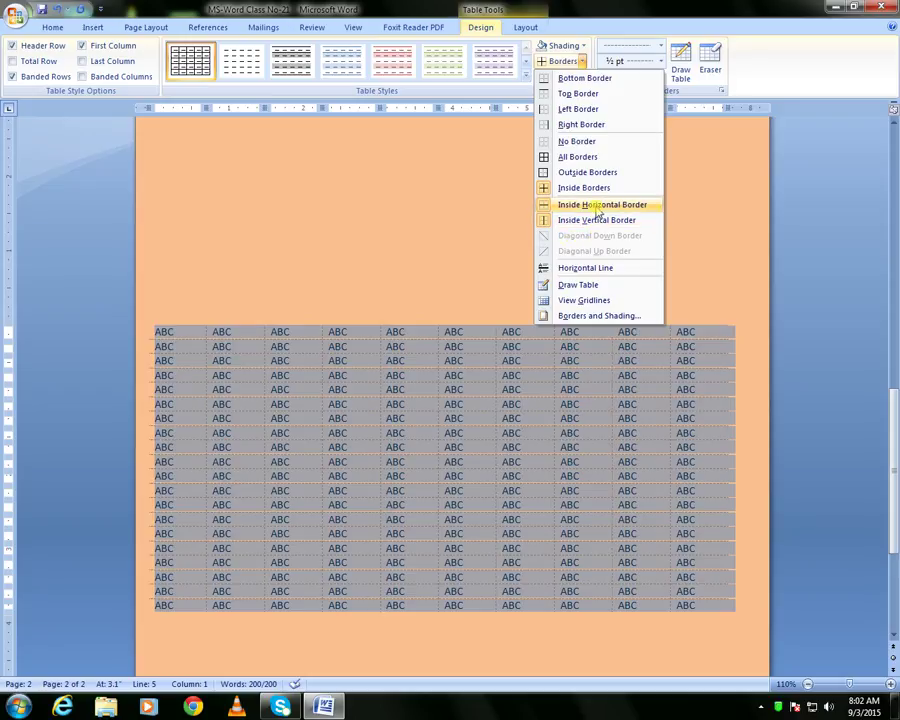
left_click(578, 142)
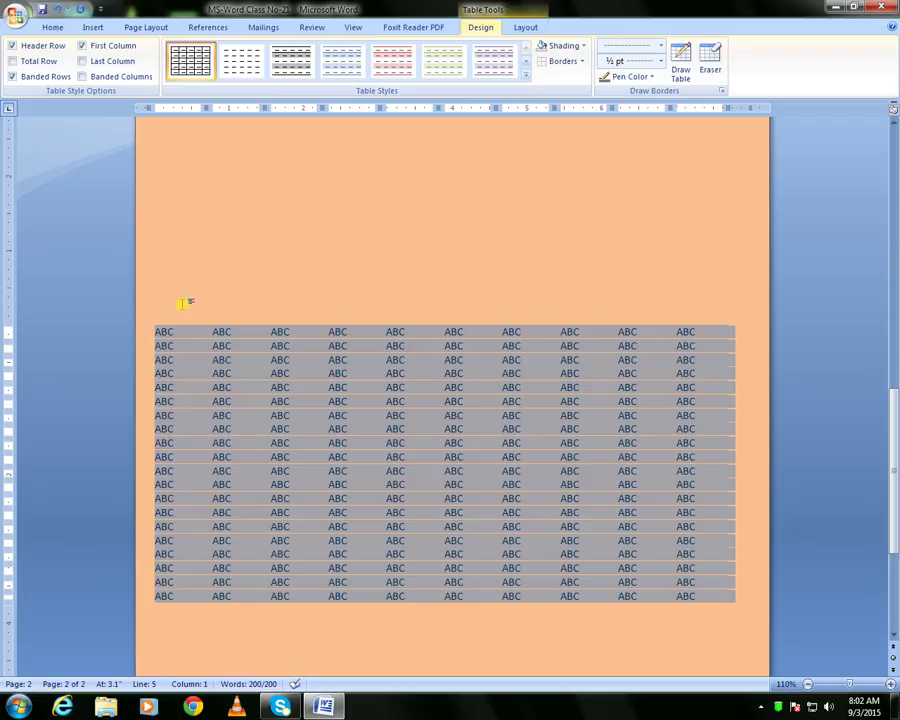
- Apply the Inside Horizontal Border to the whole table
left_click(584, 61)
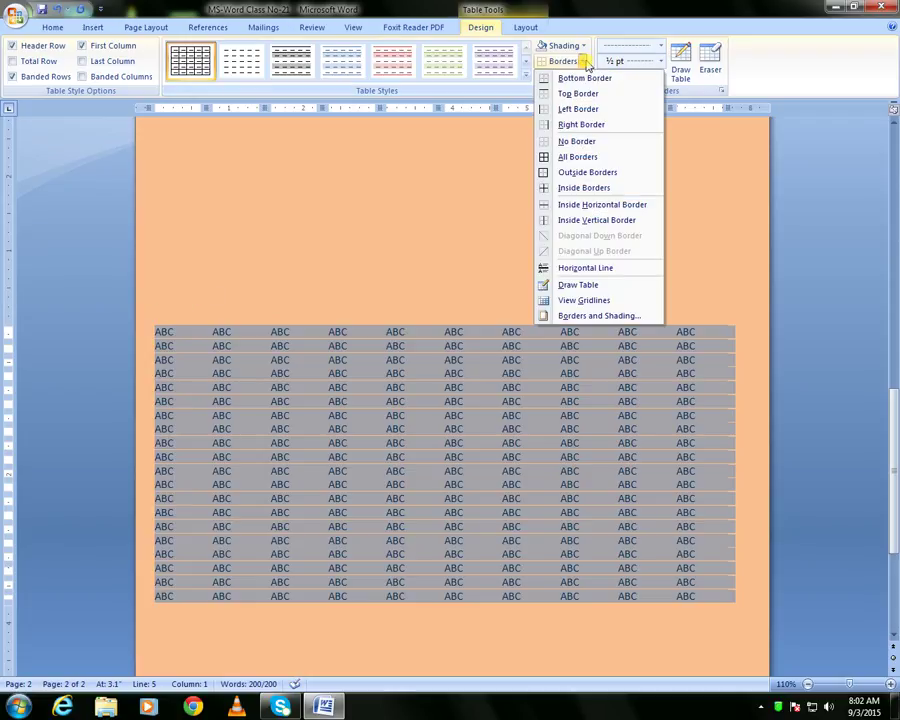
left_click(621, 207)
left_click(536, 214)
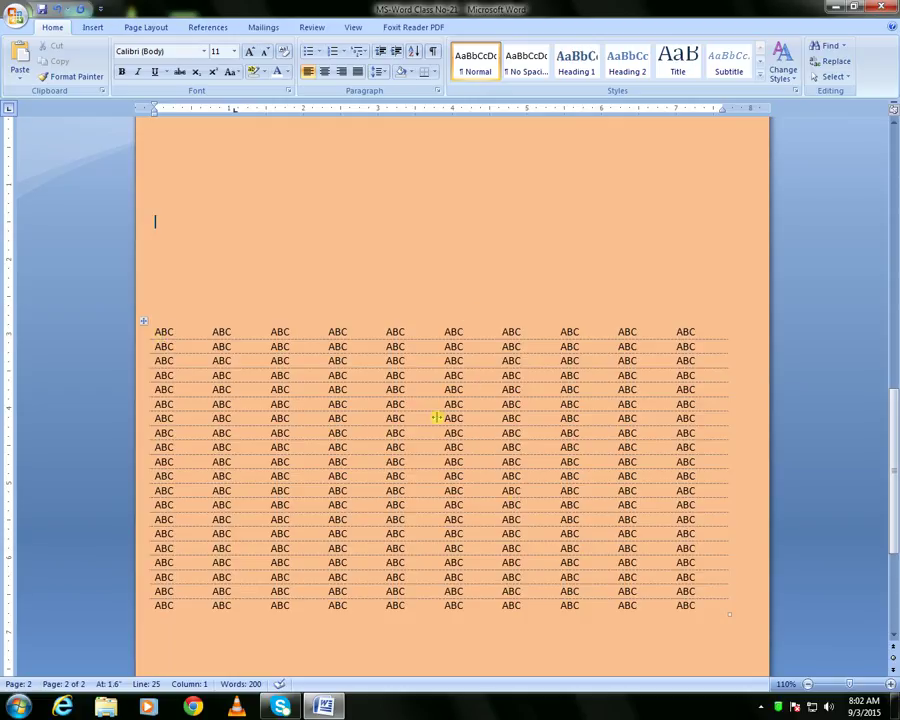
- Add the Inside Vertical Border to the whole table
left_click(145, 320)
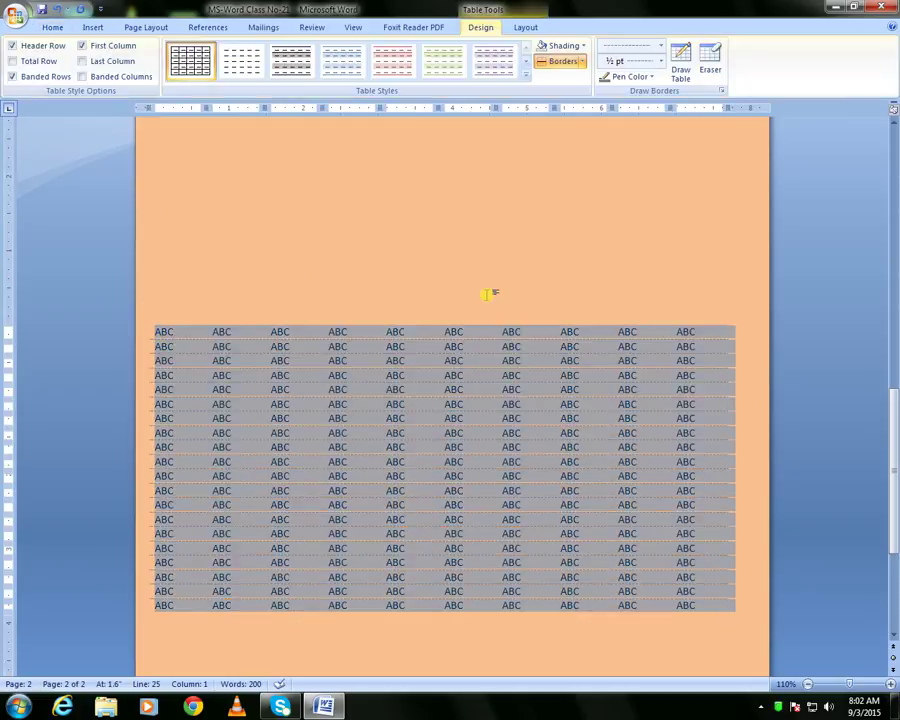
left_click(582, 61)
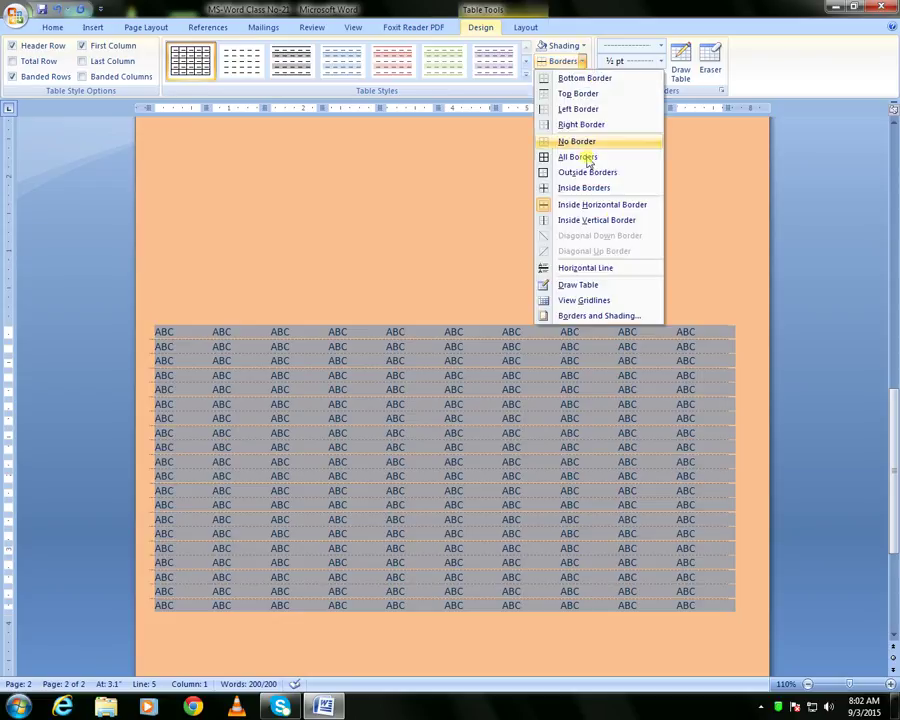
left_click(580, 220)
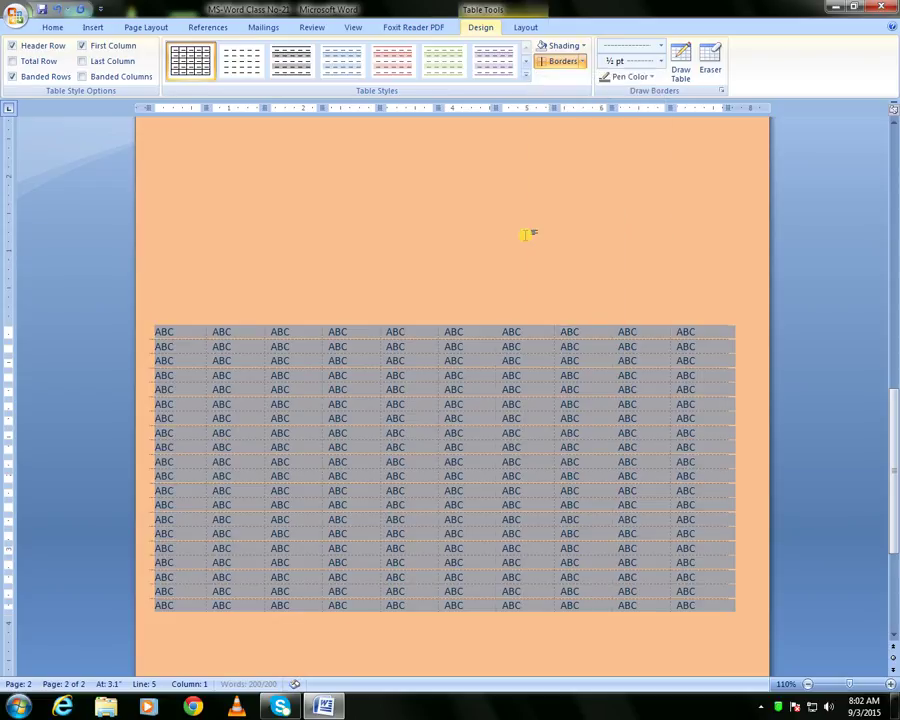
left_click(504, 263)
left_click(485, 502)
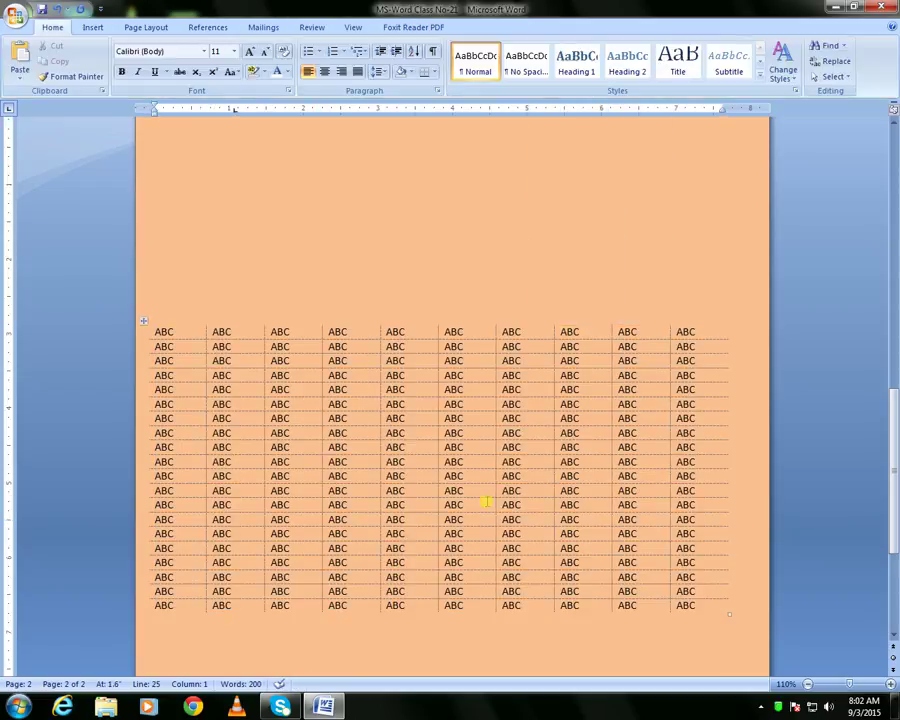
- Apply All Borders to the whole table so that every cell is outlined
left_click(144, 320)
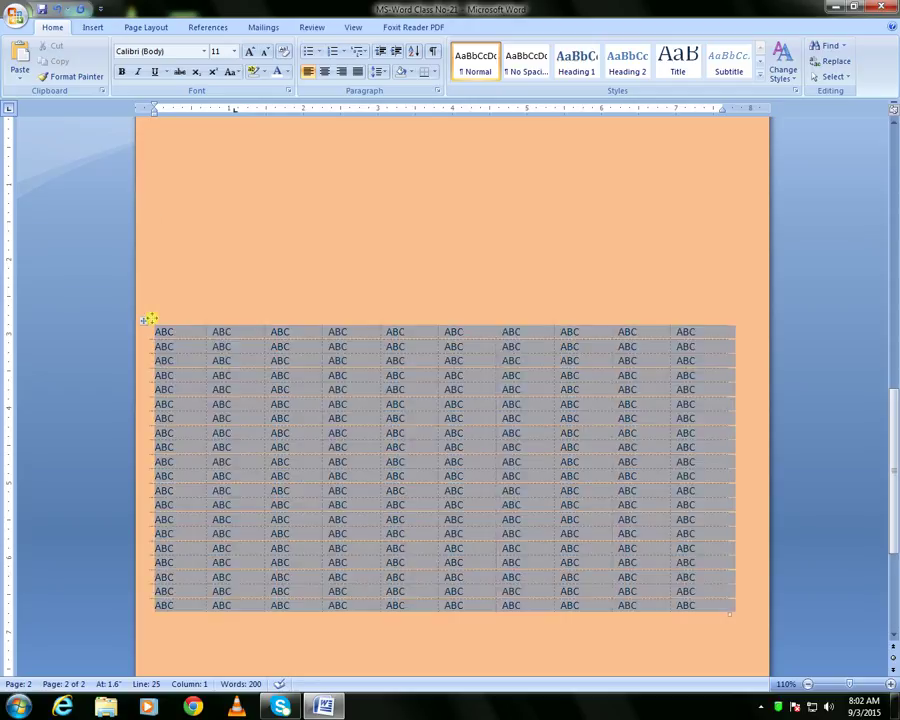
left_click(480, 27)
left_click(585, 62)
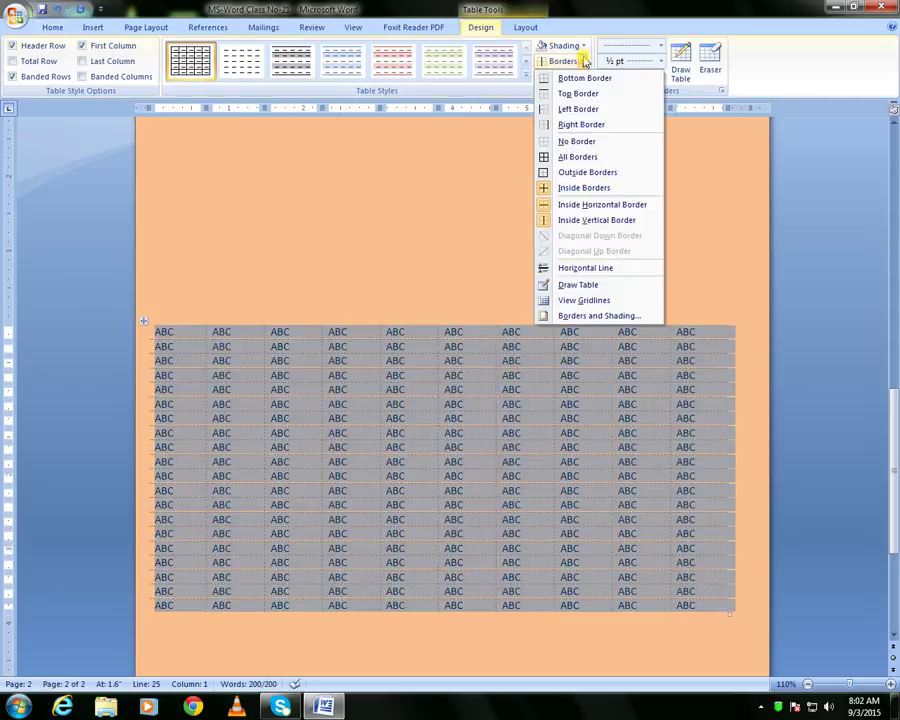
left_click(584, 156)
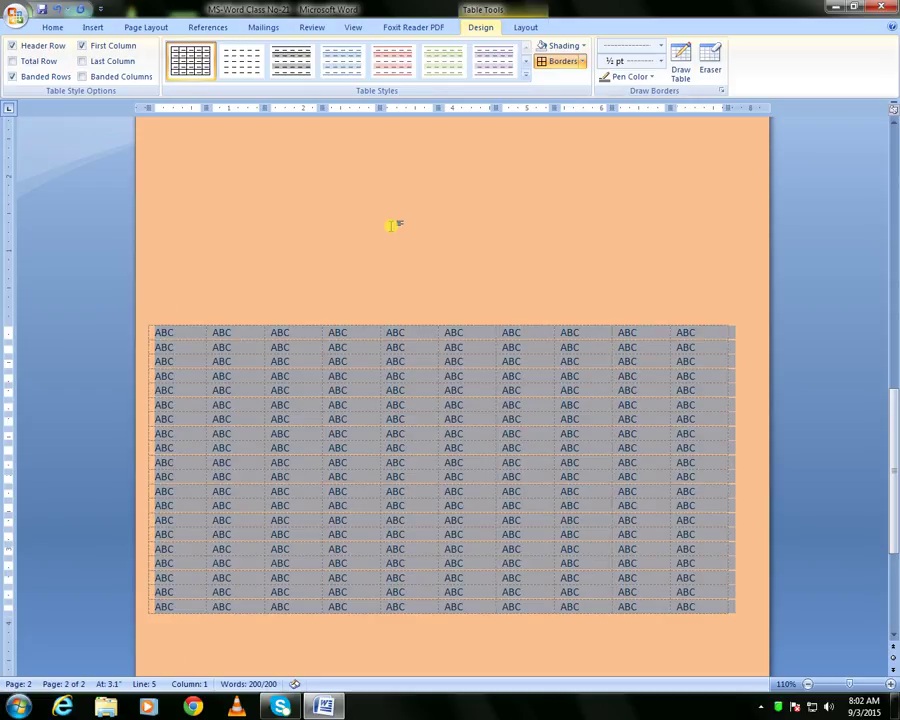
left_click(393, 225)
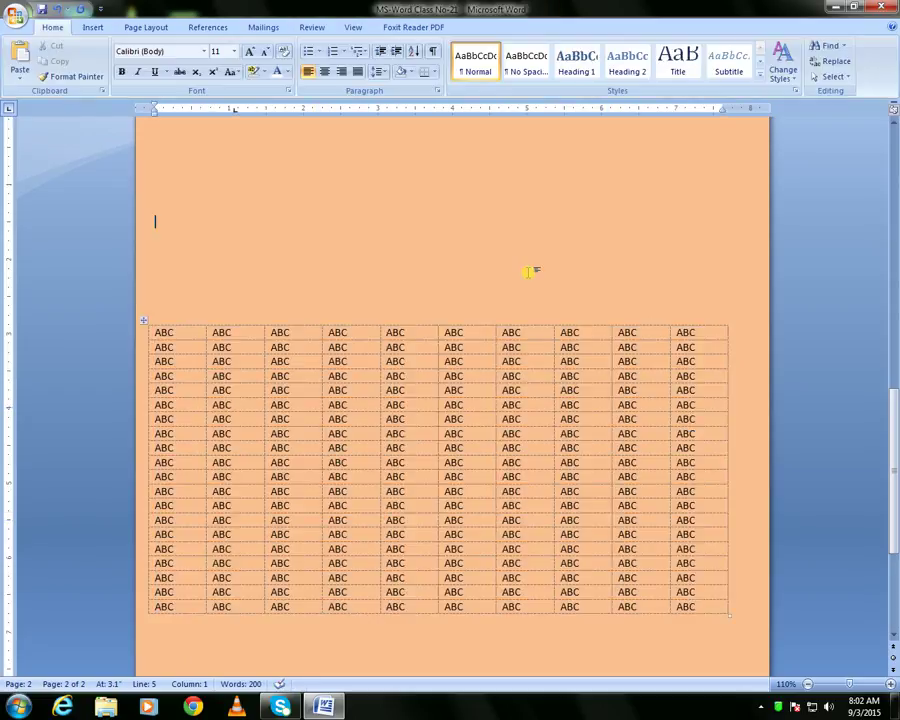
- Draw a new table with four columns and three rows in the blank area above the ABC table using Draw Table
left_click(145, 321)
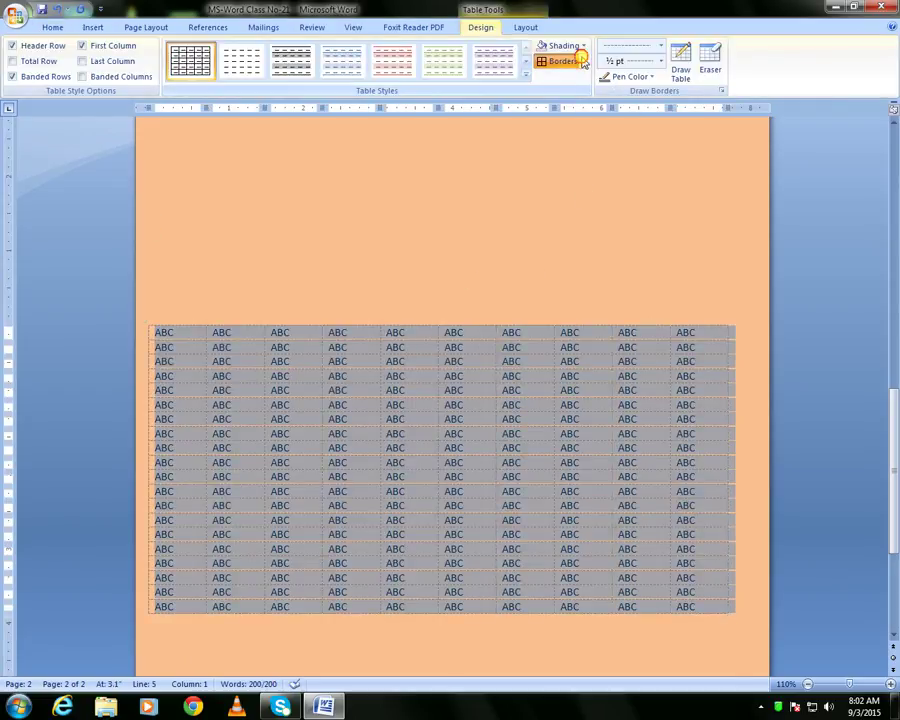
left_click(583, 62)
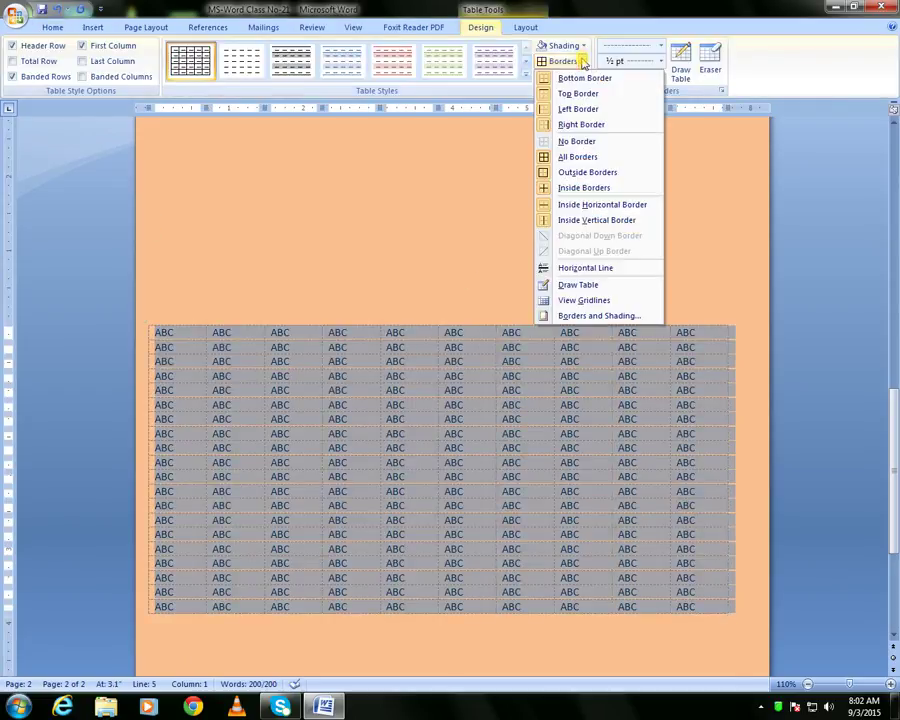
left_click(596, 287)
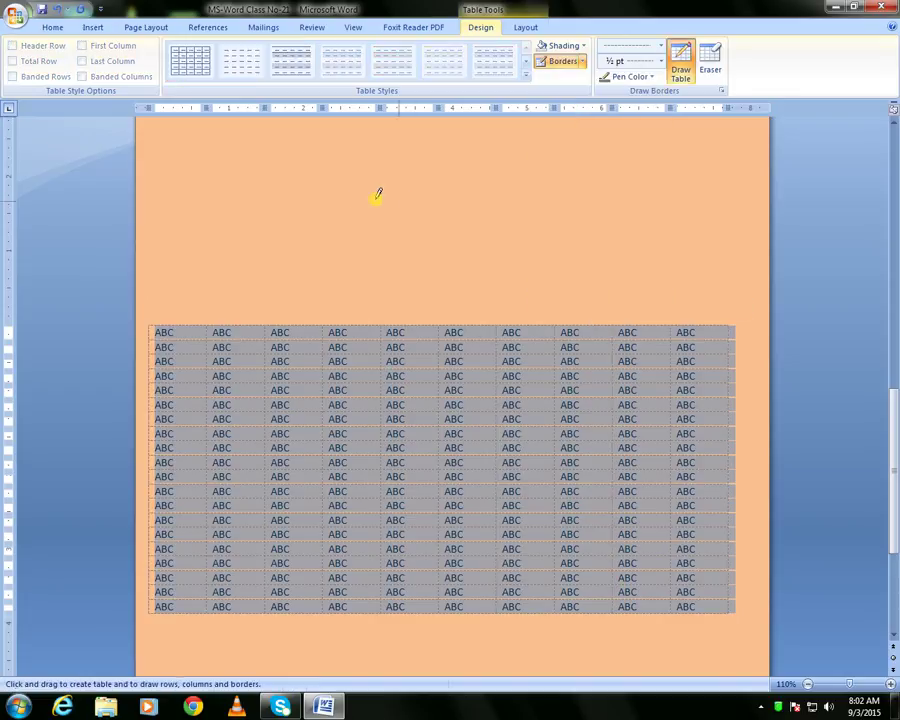
mouse_move(249, 178)
left_mouse_down()
mouse_move(450, 196)
mouse_move(506, 271)
left_mouse_up()
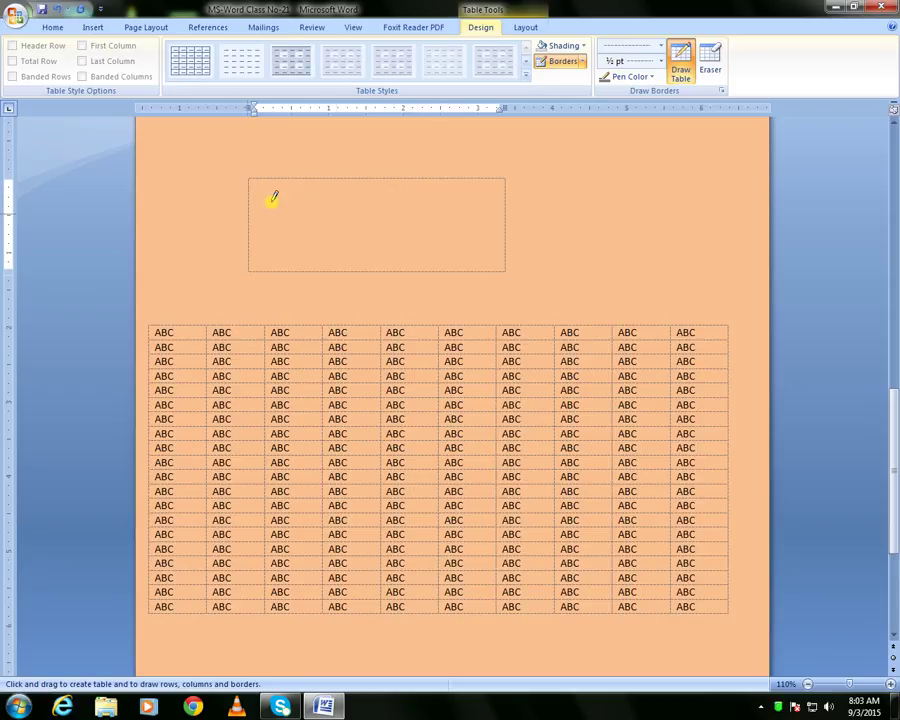
left_click_drag(306, 177, 305, 269)
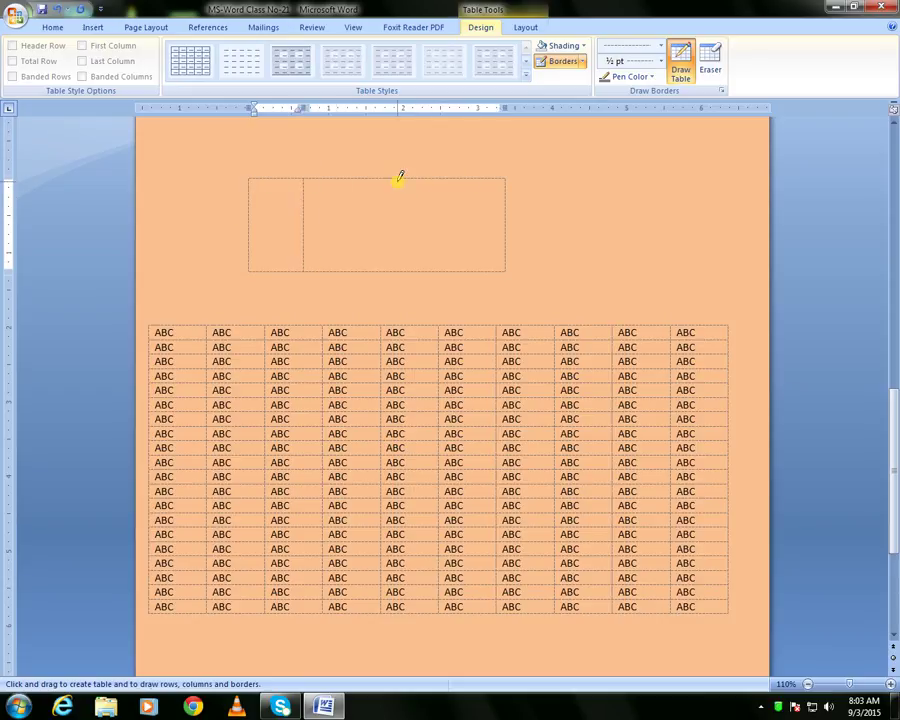
mouse_move(396, 178)
left_mouse_down()
mouse_move(392, 268)
mouse_move(446, 194)
mouse_move(460, 236)
mouse_move(487, 243)
mouse_move(506, 217)
mouse_move(265, 213)
mouse_move(260, 224)
mouse_move(500, 236)
left_mouse_up()
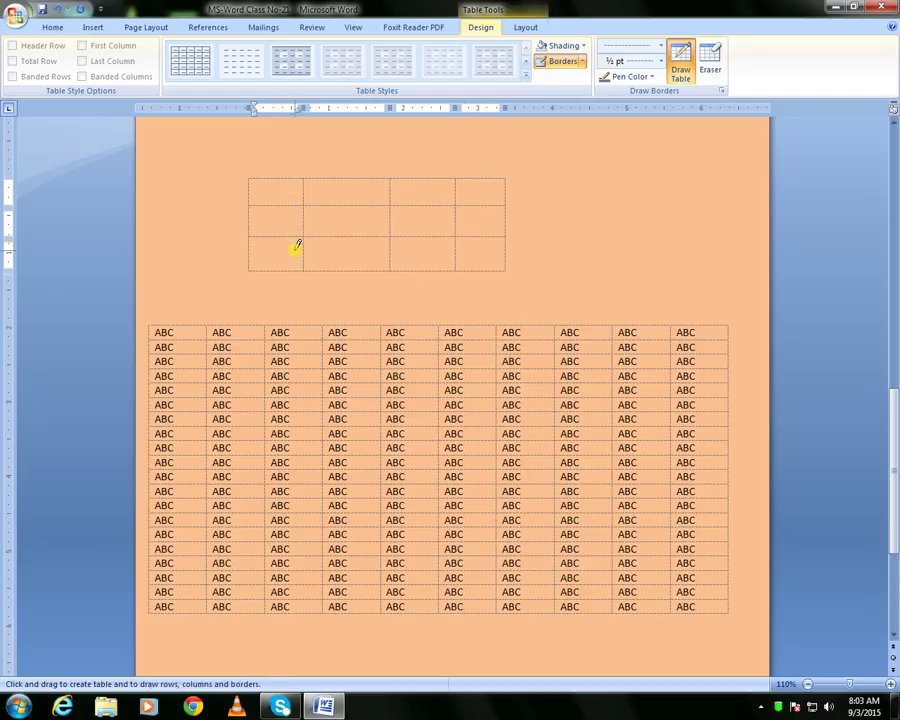
- Stop drawing and delete the hand-drawn table above the ABC table
key("Escape")
left_click(244, 171)
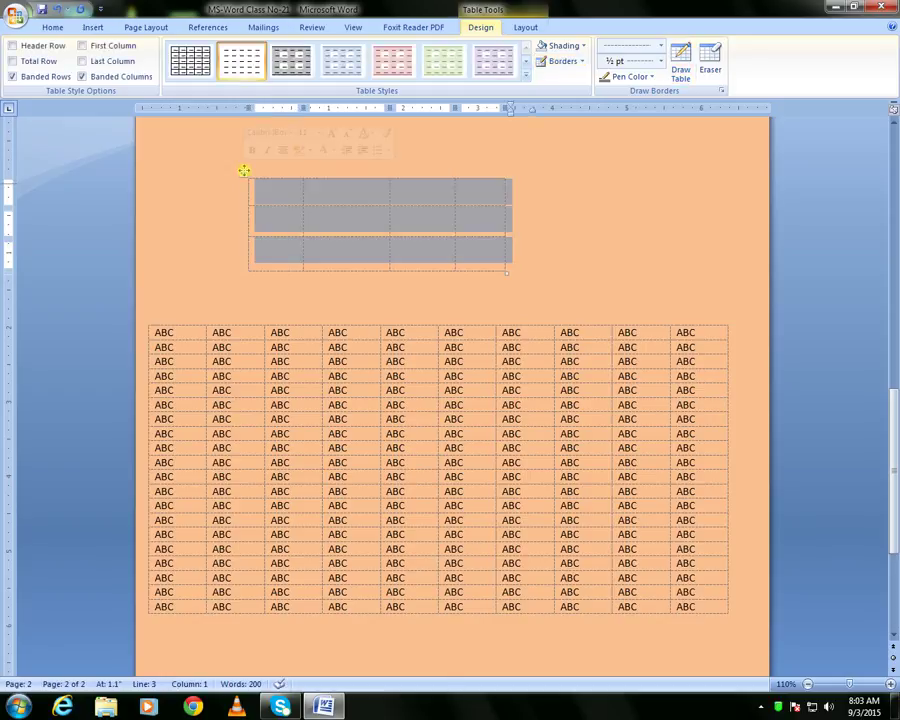
key("BackSpace")
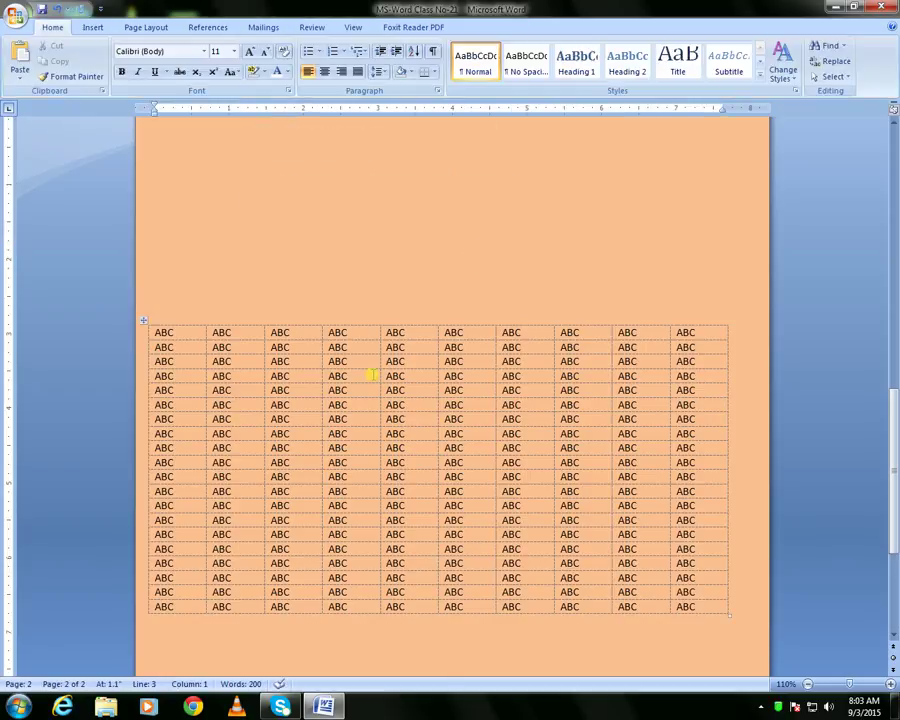
- In the Borders and Shading settings for the ABC table, set the border color to red and the width to 3 pt, applied to Table
left_click(352, 391)
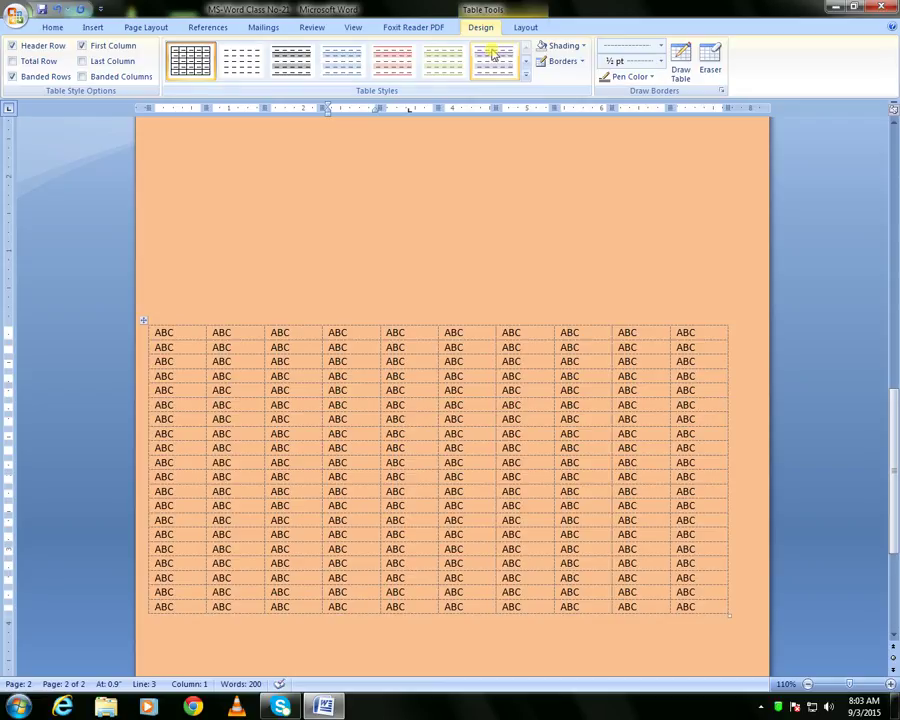
left_click(581, 61)
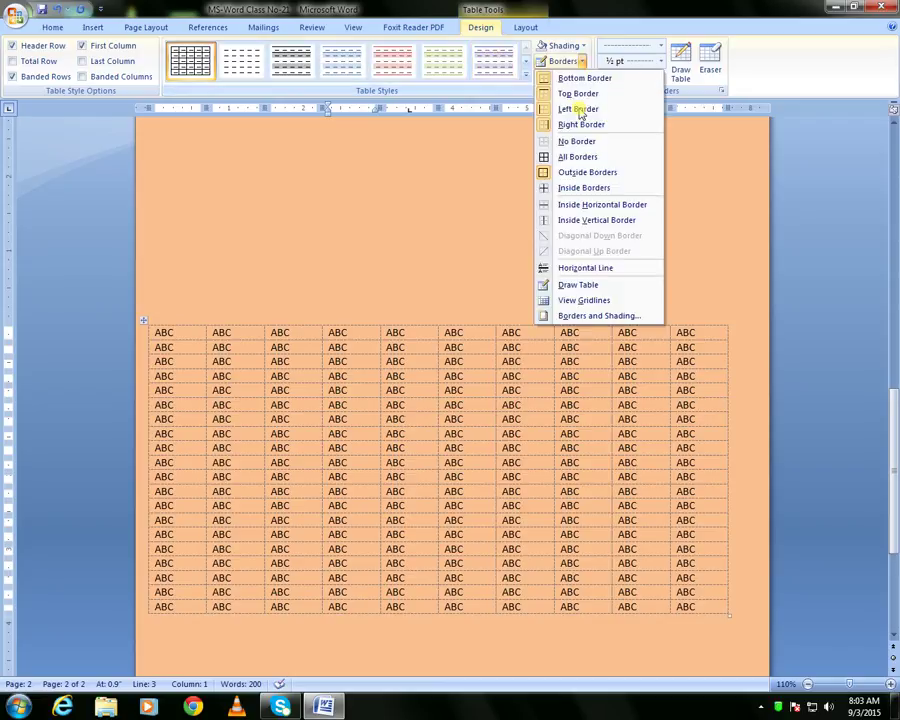
left_click(618, 316)
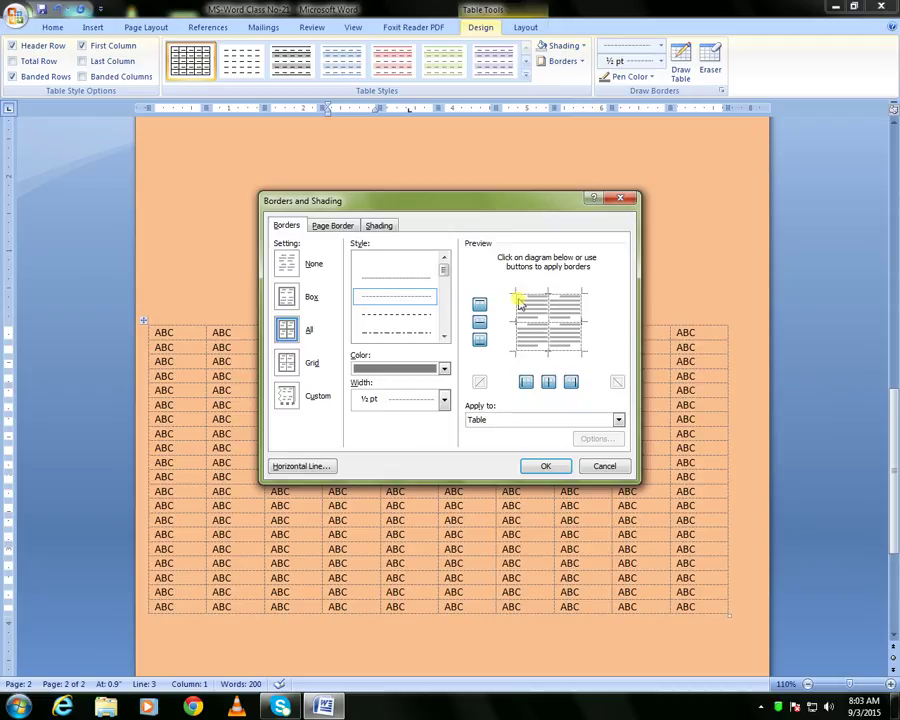
left_click(444, 370)
left_click(369, 489)
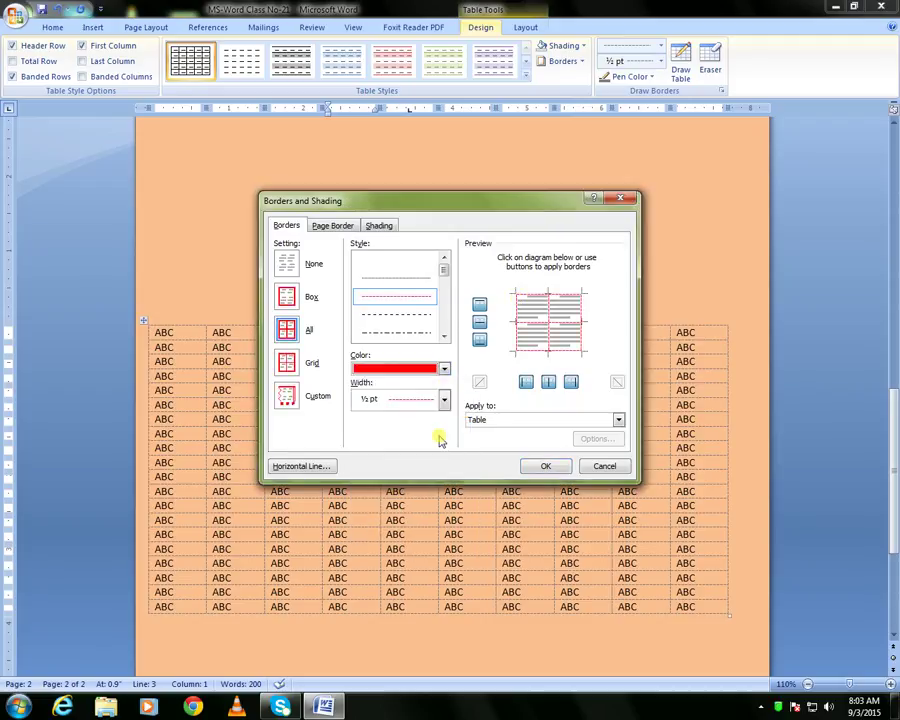
left_click(444, 399)
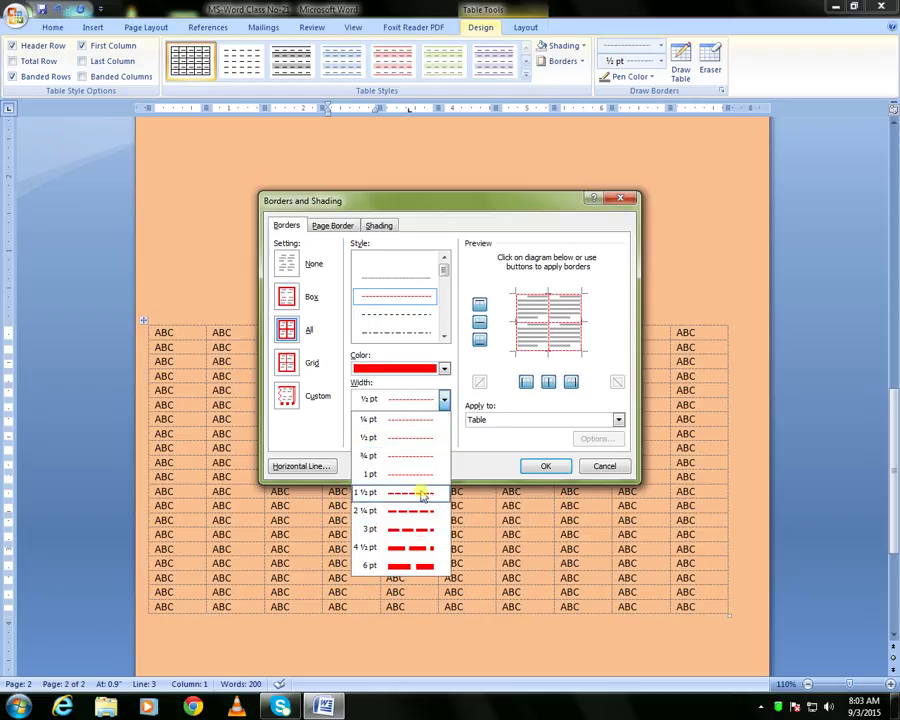
left_click(420, 528)
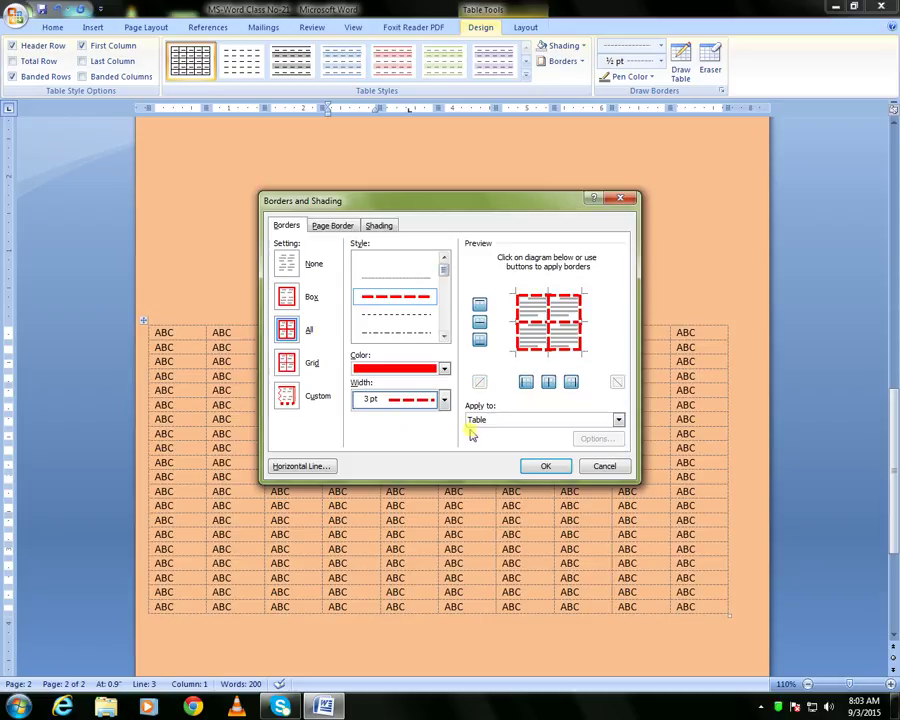
left_click(619, 420)
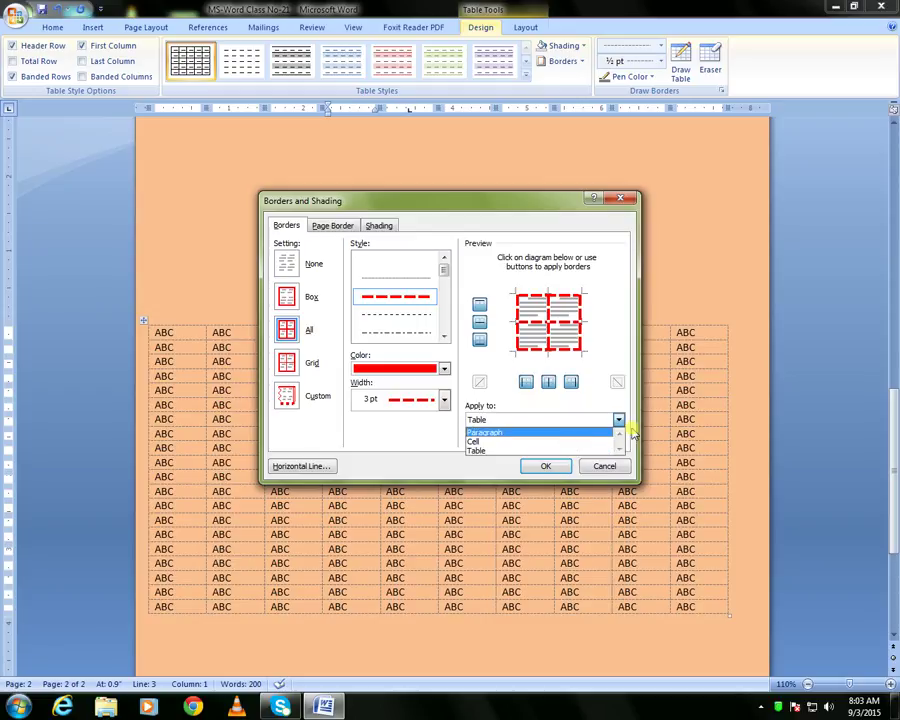
left_click(563, 451)
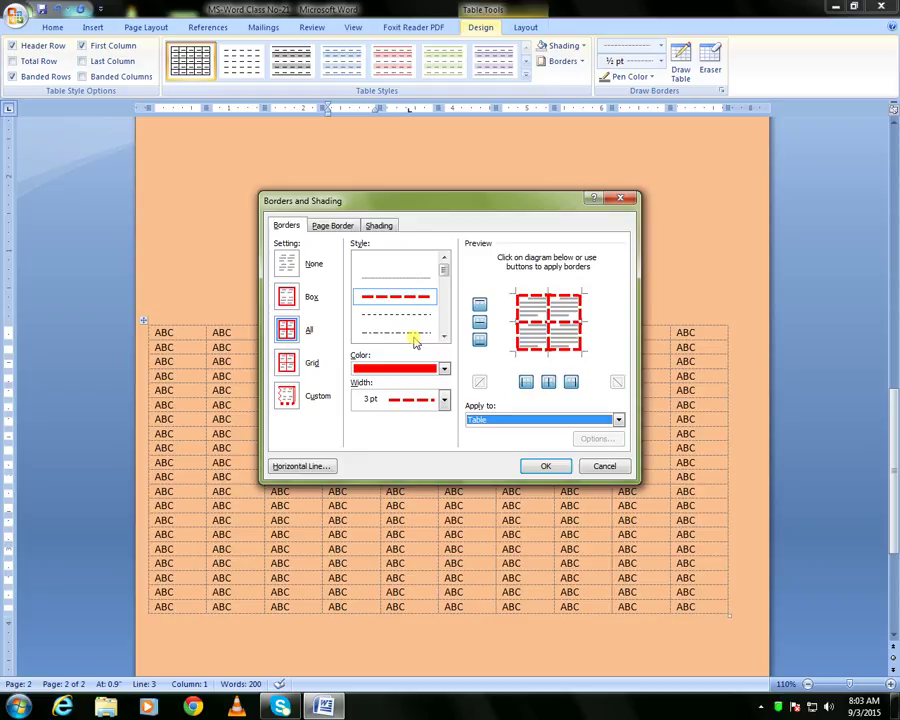
- Examine the page border settings and the available border art designs, and return to the table border settings without choosing any
left_click(335, 227)
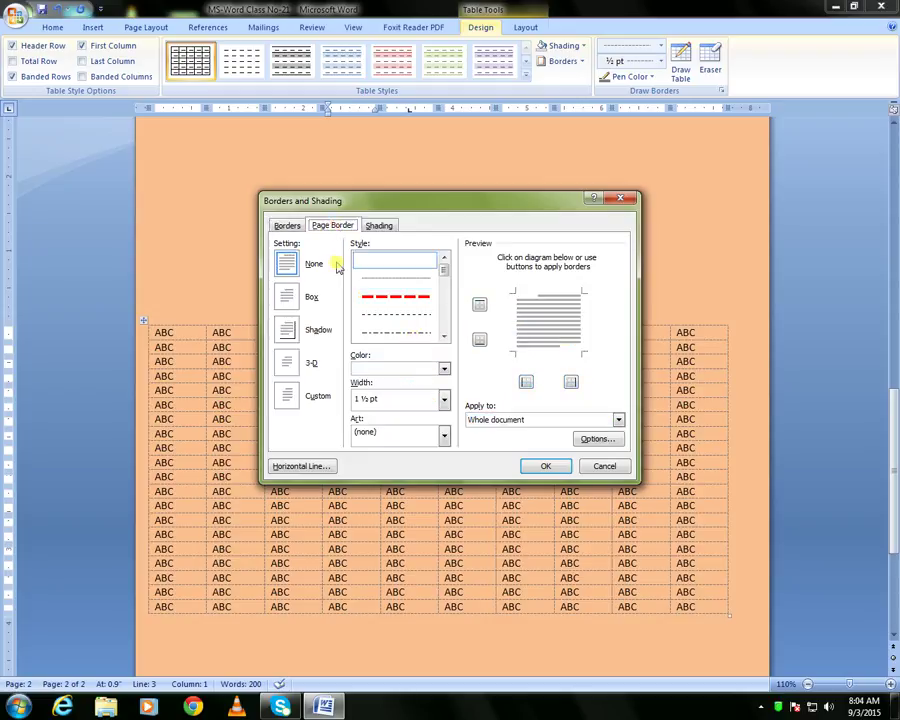
left_click(445, 437)
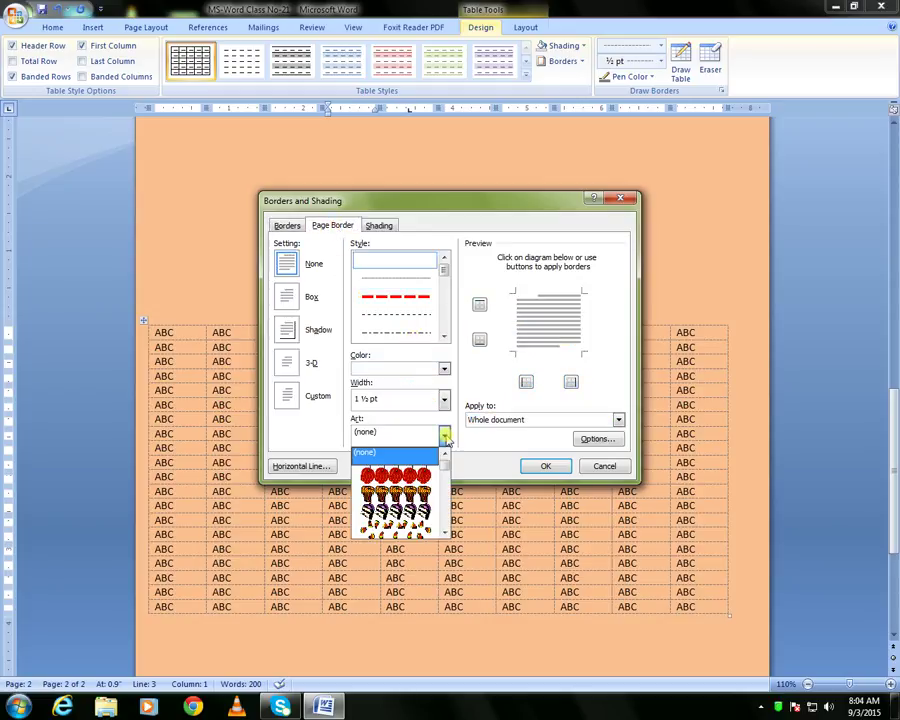
left_click(443, 531)
left_click(444, 532)
left_click(444, 532)
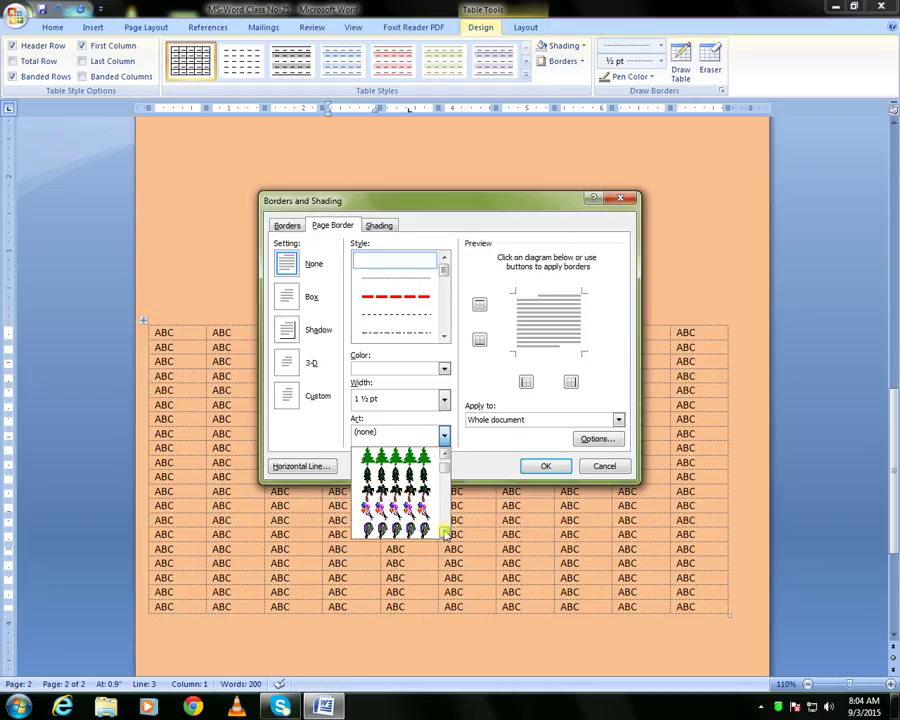
left_click(445, 435)
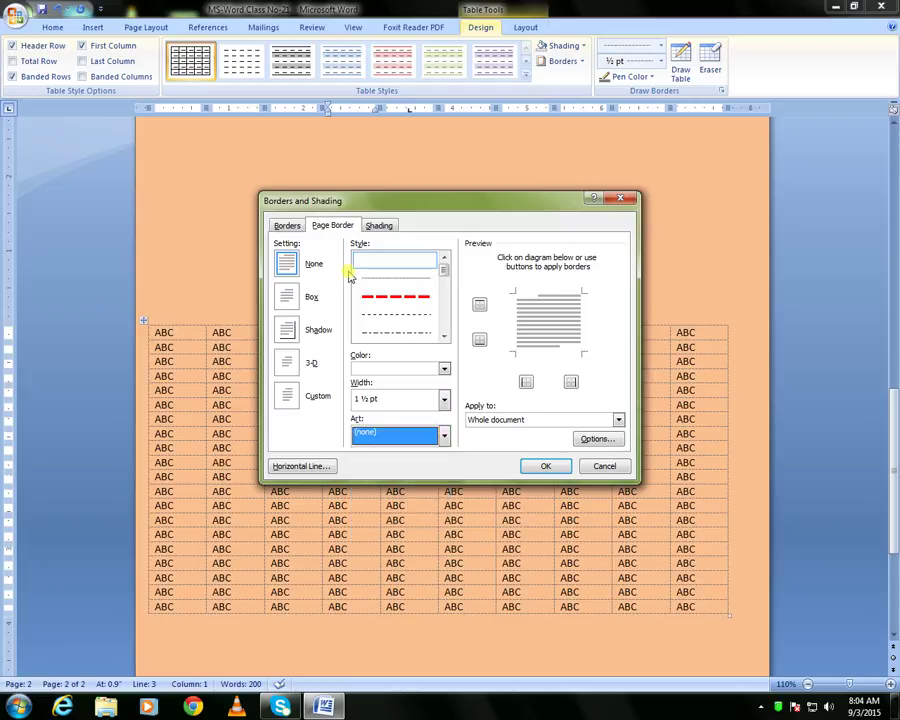
left_click(288, 225)
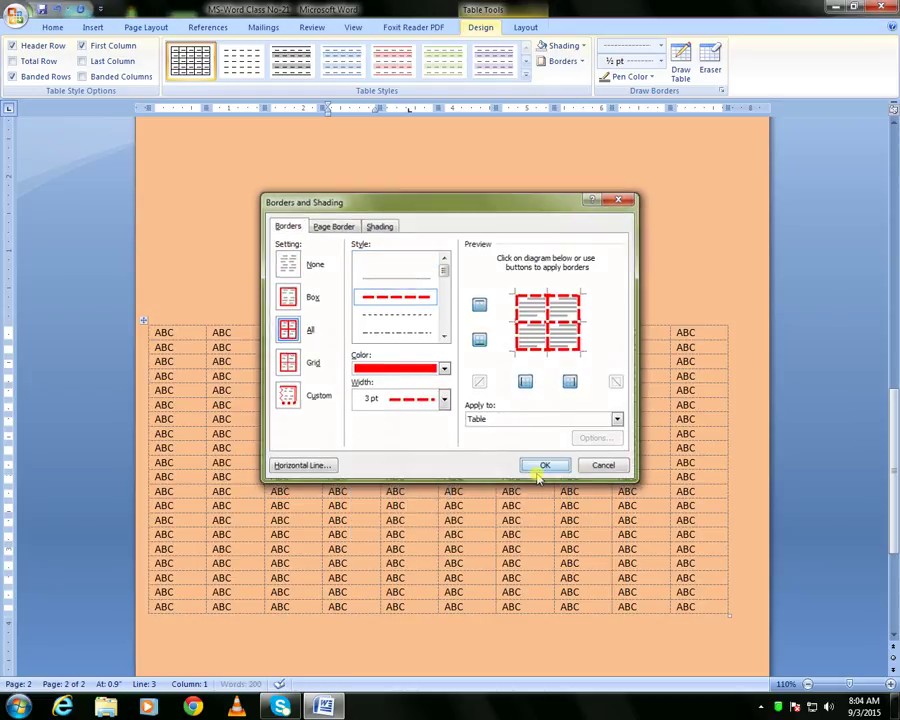
- Apply the 3 pt red dashed borders to the whole ABC table, and undo them after viewing the table
left_click(541, 466)
scroll(451, 344, "down", 1)
scroll(451, 344, "down", 3)
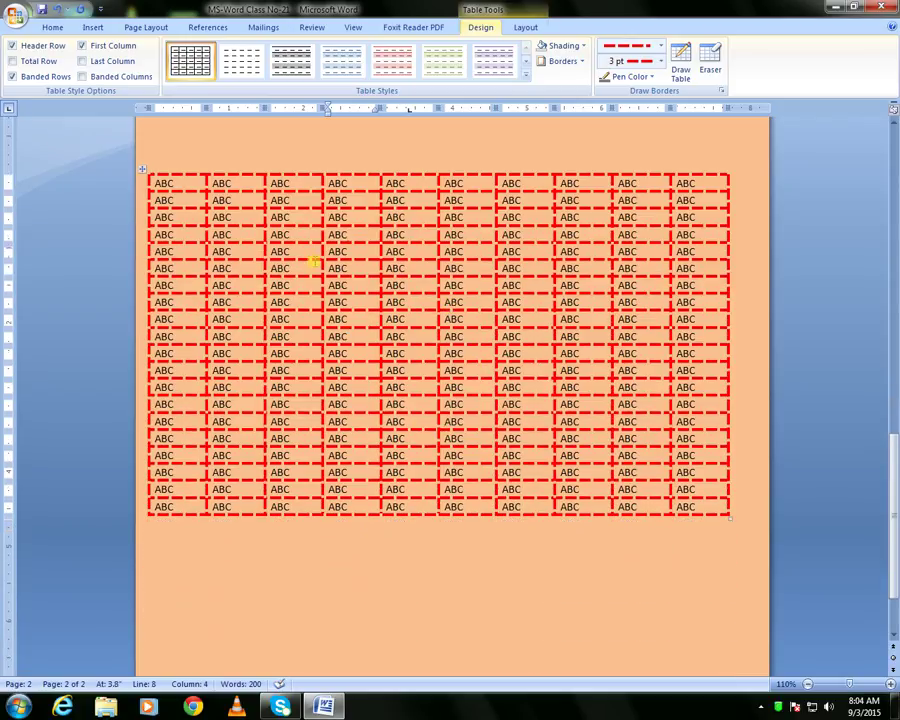
scroll(344, 318, "up", 2)
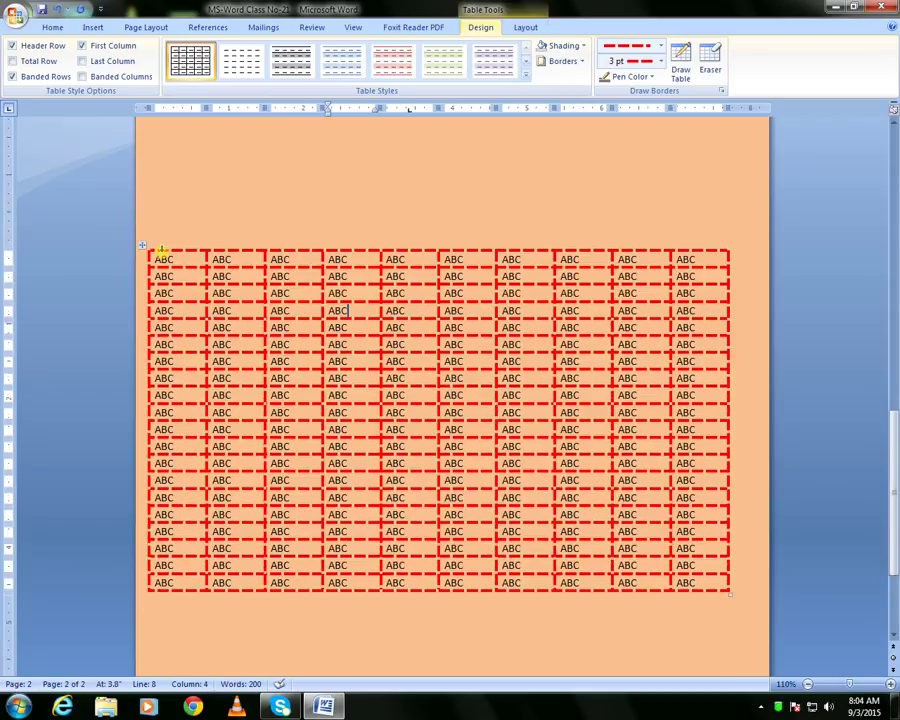
key("ctrl+z")
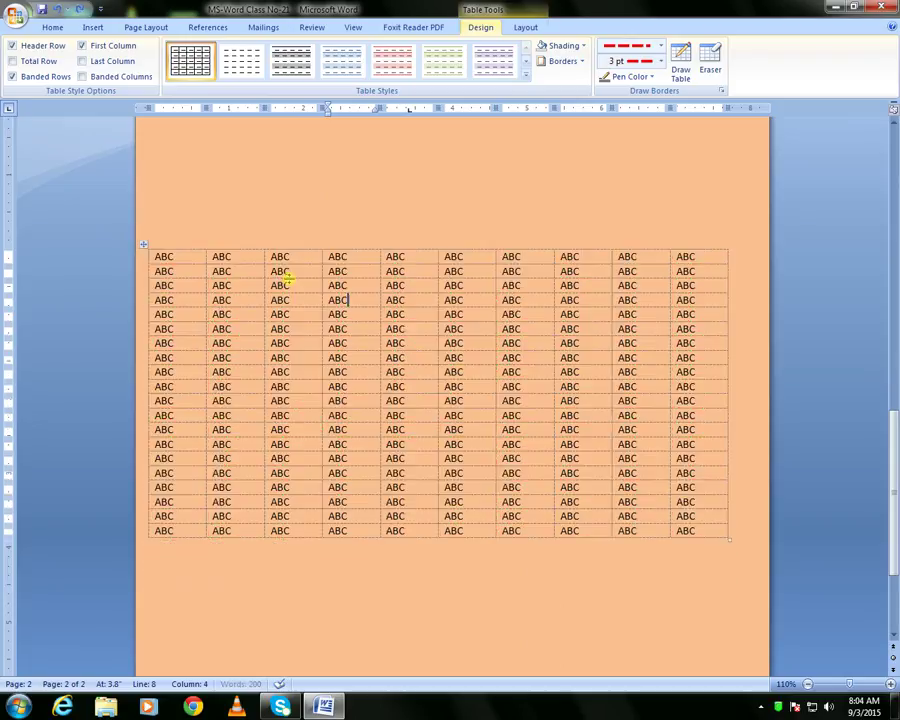
left_click(573, 65)
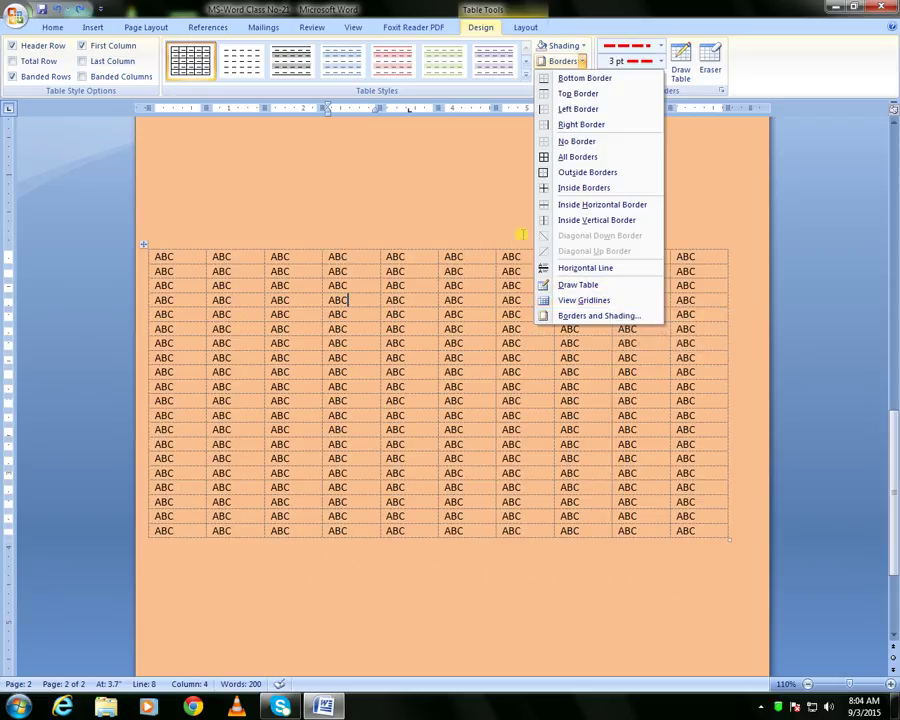
key("Escape")
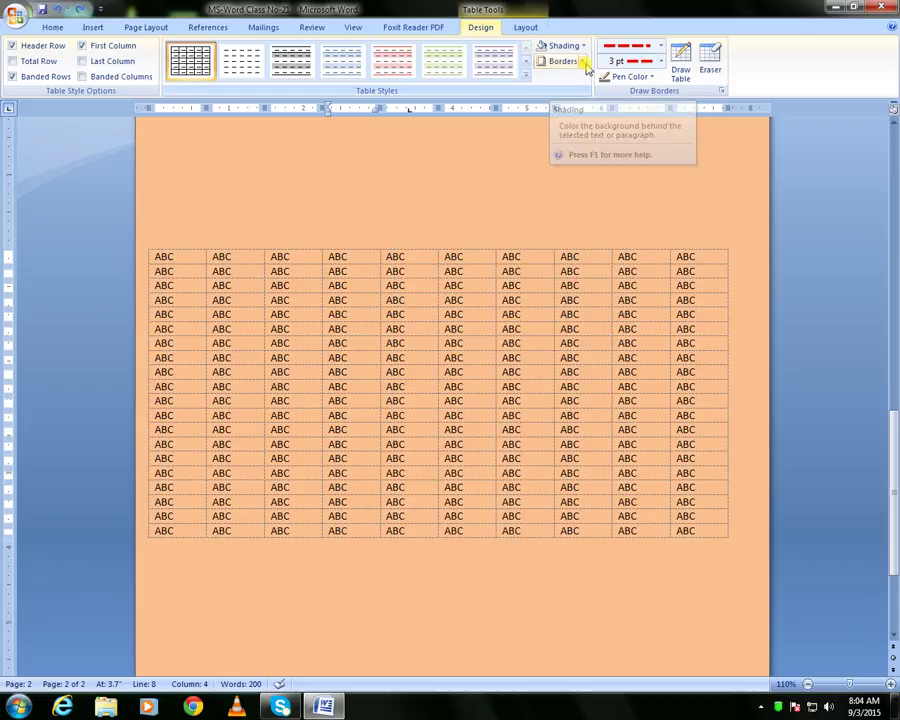
left_click(661, 46)
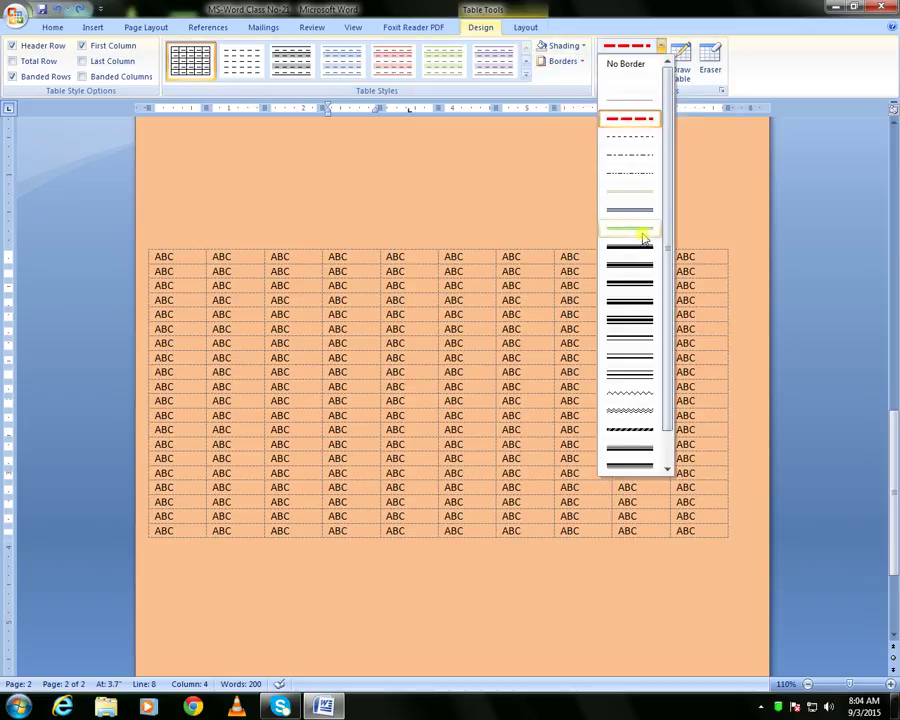
left_click(184, 220)
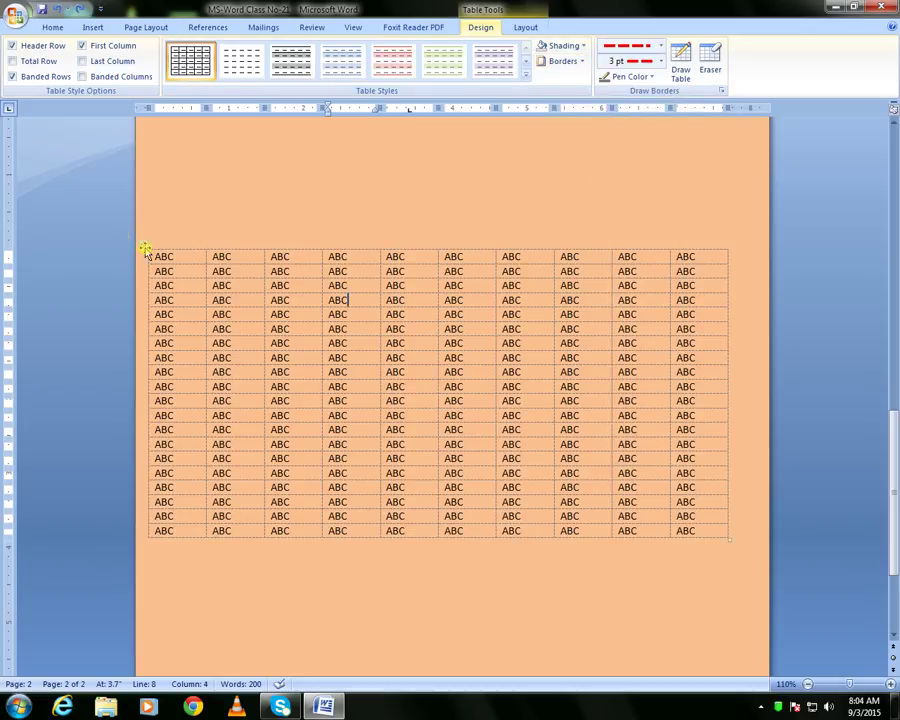
- Try to apply a triple-line border style to the whole ABC table
left_click(144, 245)
left_click(659, 46)
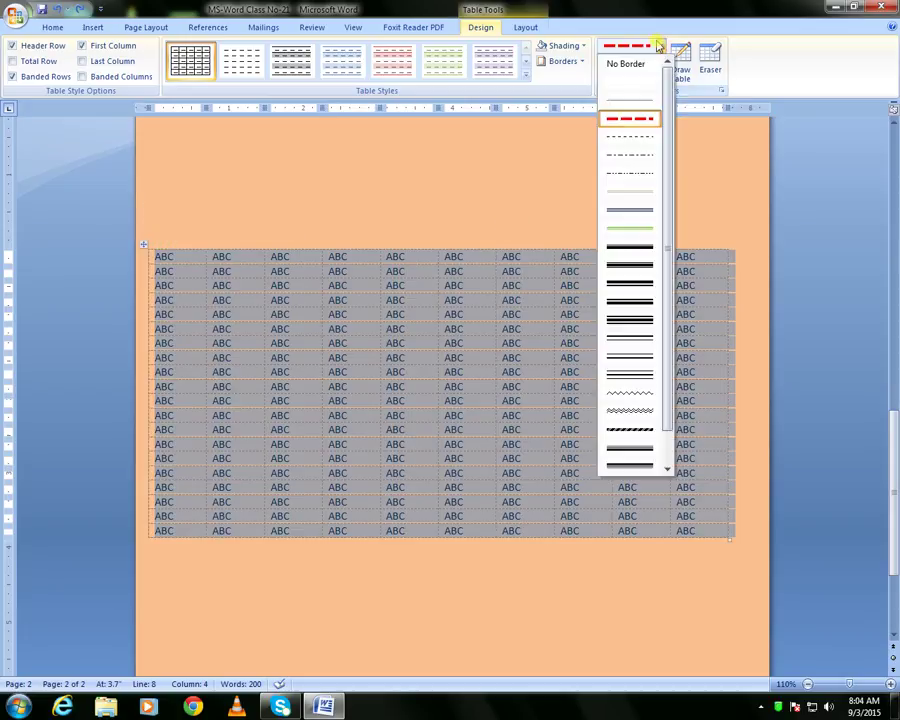
left_click(637, 212)
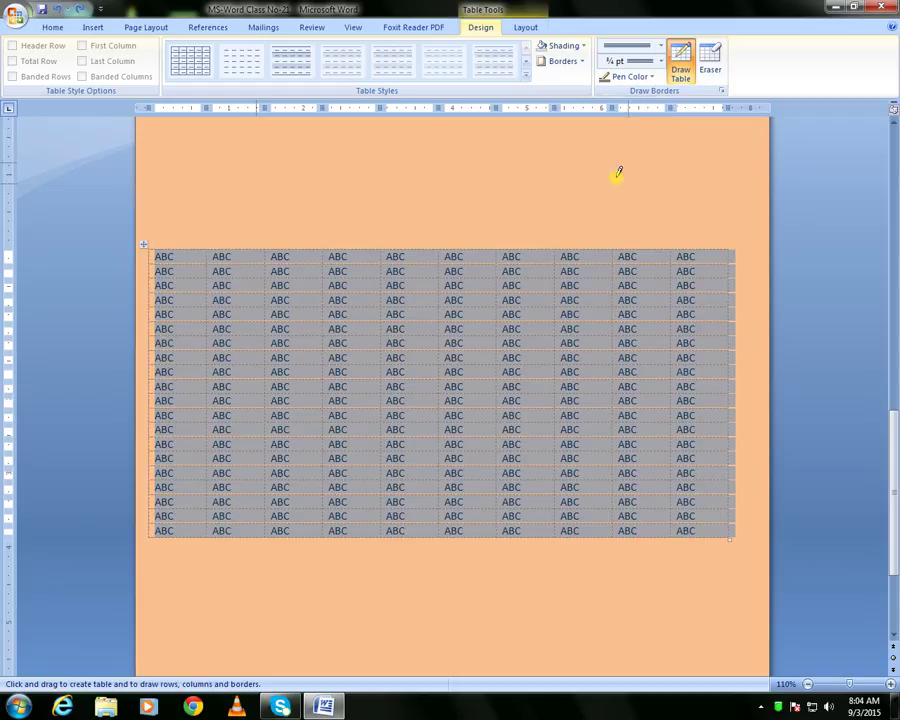
key("Escape")
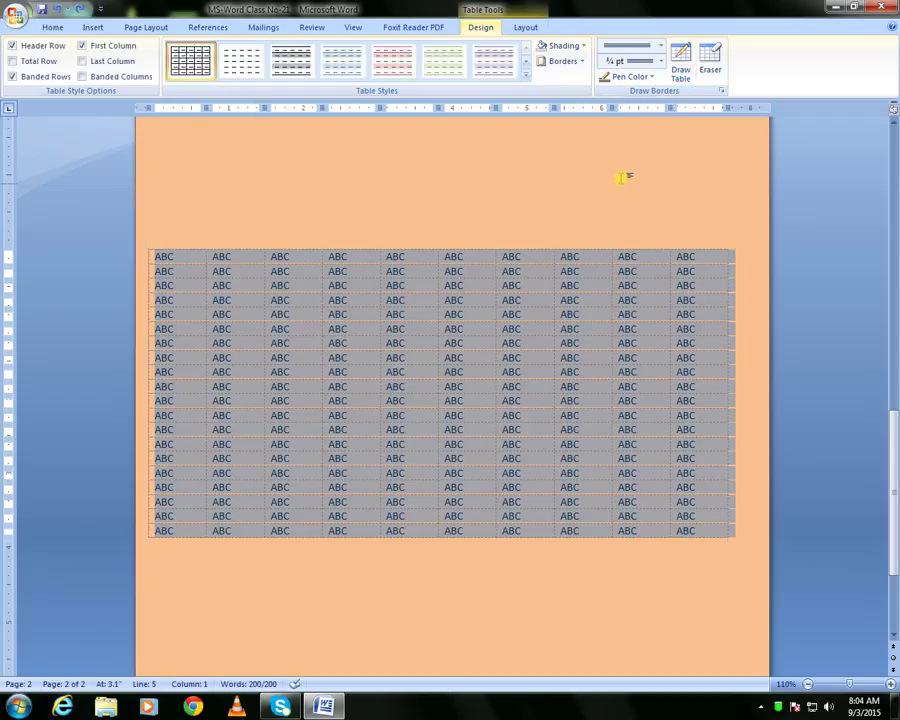
left_click(548, 224)
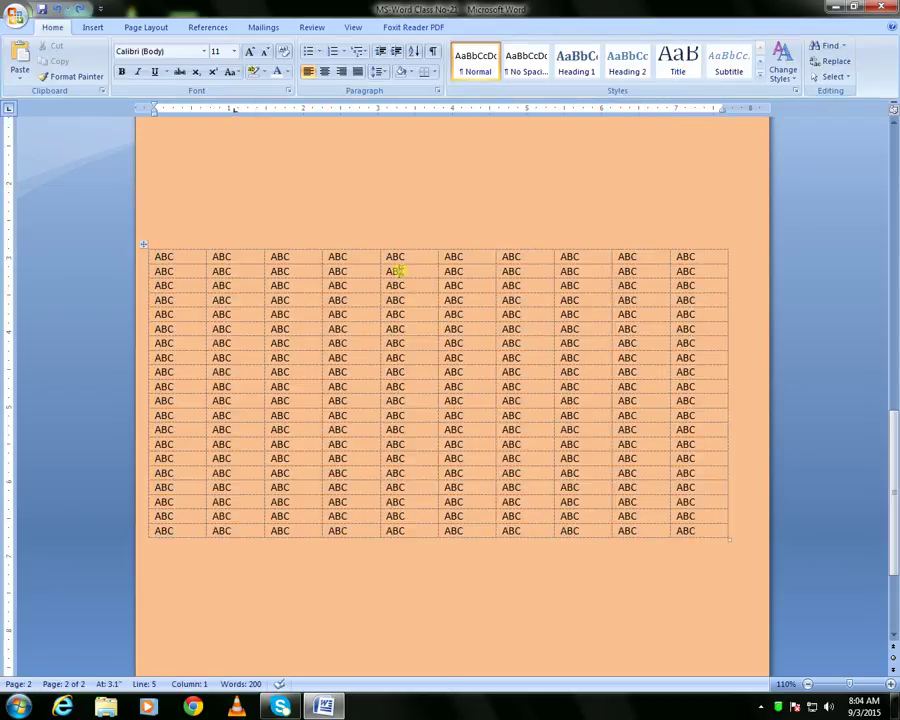
- Draw a thick black 3 pt line along the border between the first and second columns, from row 1 through row 19
left_click(399, 271)
left_click(486, 27)
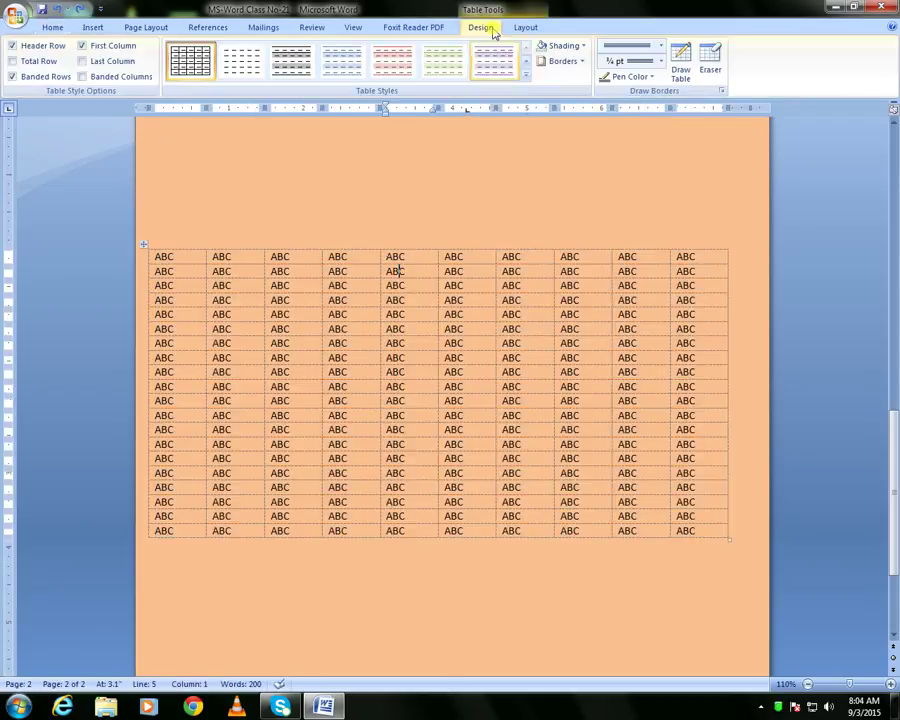
left_click(660, 47)
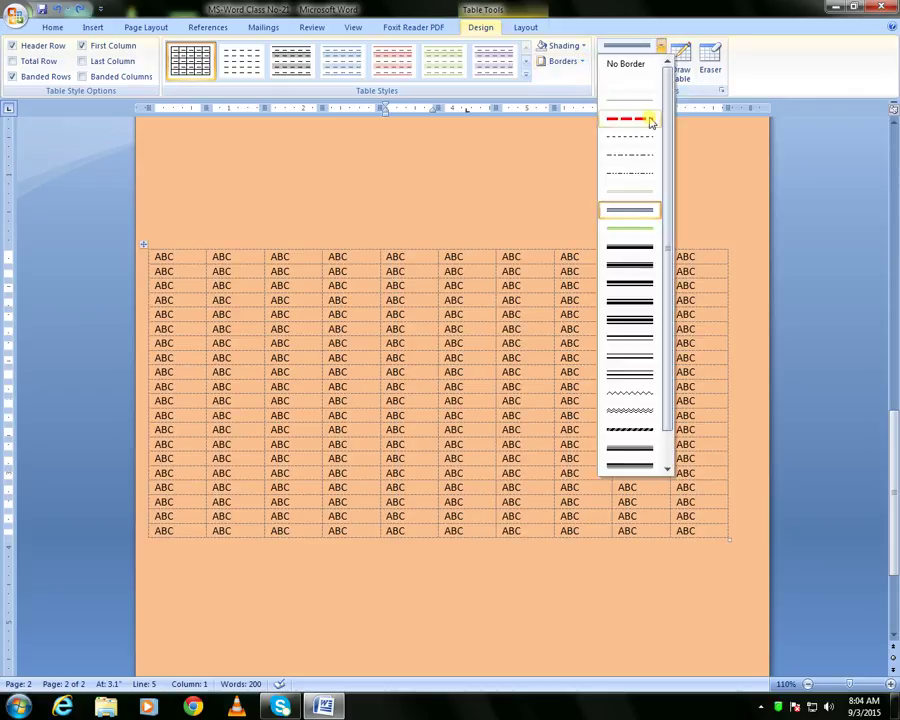
left_click(635, 238)
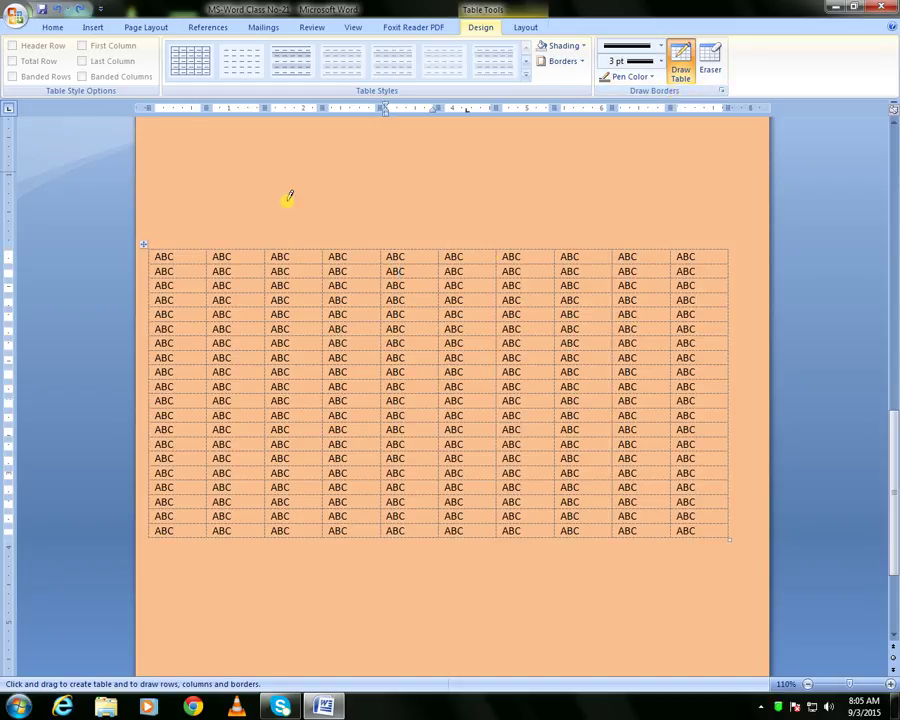
mouse_move(207, 249)
left_mouse_down()
mouse_move(209, 434)
mouse_move(177, 486)
mouse_move(189, 500)
mouse_move(228, 506)
mouse_move(212, 512)
left_mouse_up()
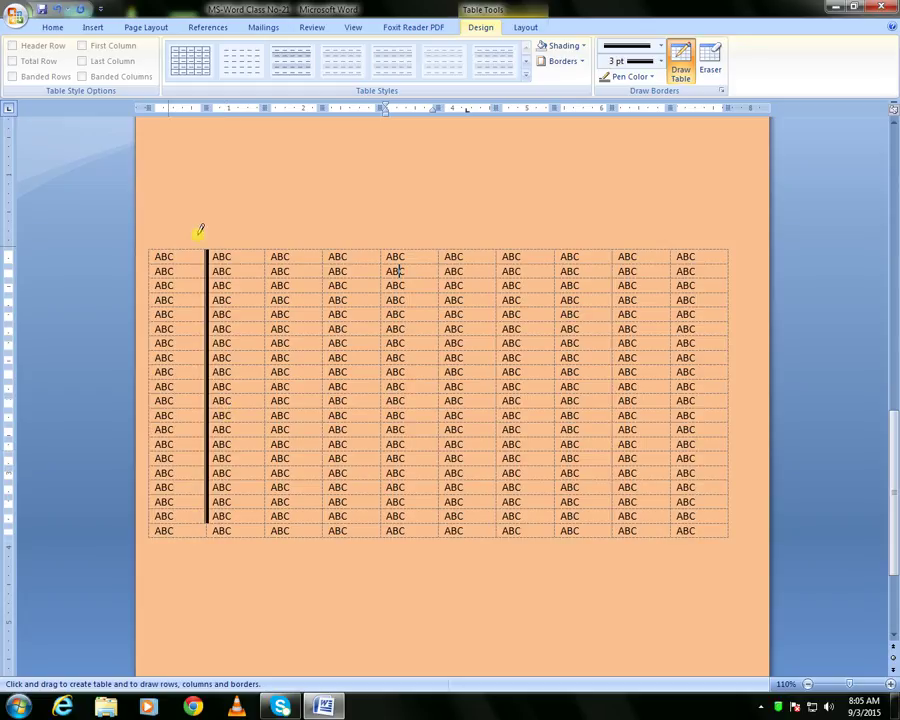
- With the 3 pt striped line style, draw over the table's top edge above columns 3–7, its right edge, and the column 3–4 border in rows 4–10
left_click(660, 46)
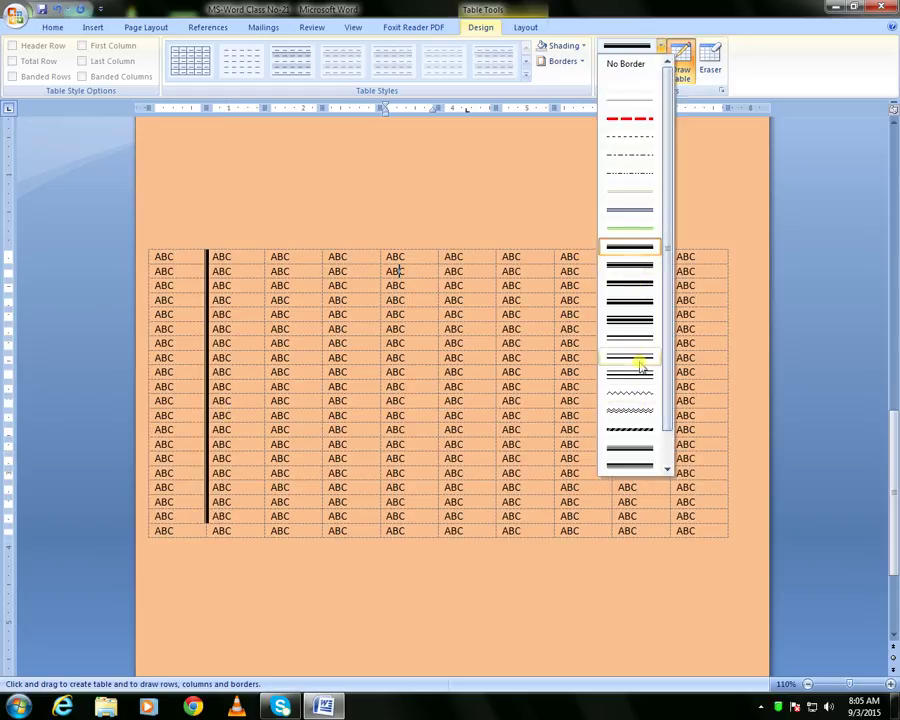
left_click(631, 430)
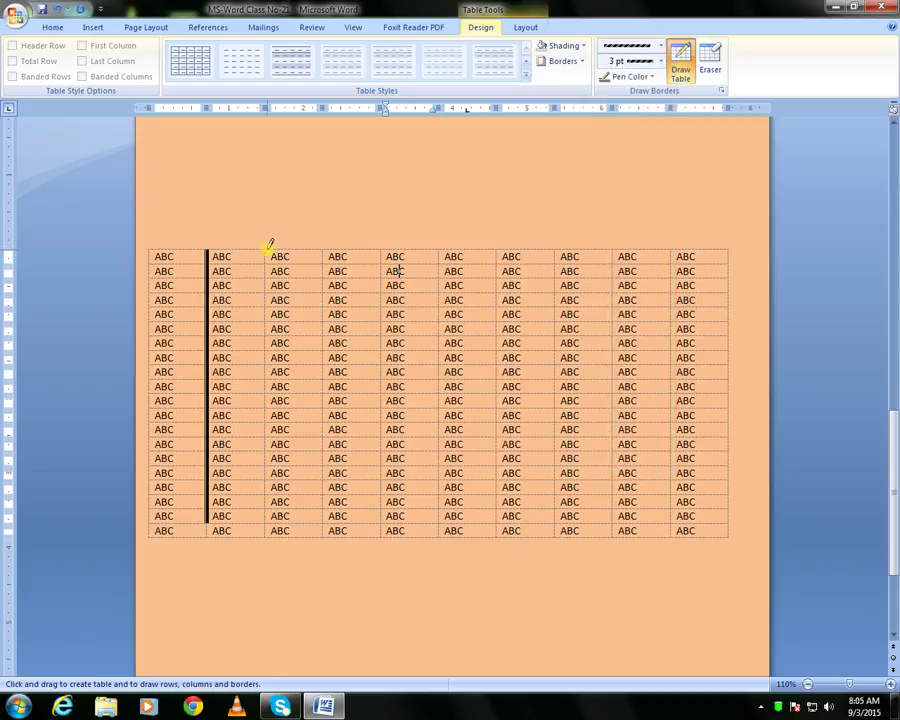
left_click_drag(267, 244, 500, 244)
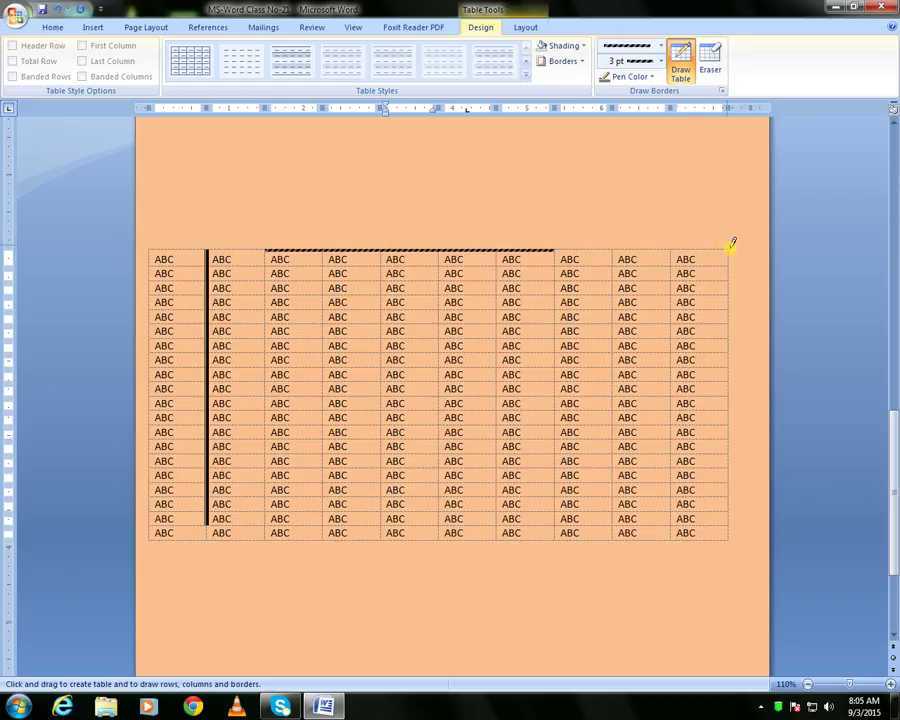
mouse_move(731, 244)
left_mouse_down()
mouse_move(731, 418)
mouse_move(719, 518)
mouse_move(728, 538)
left_mouse_up()
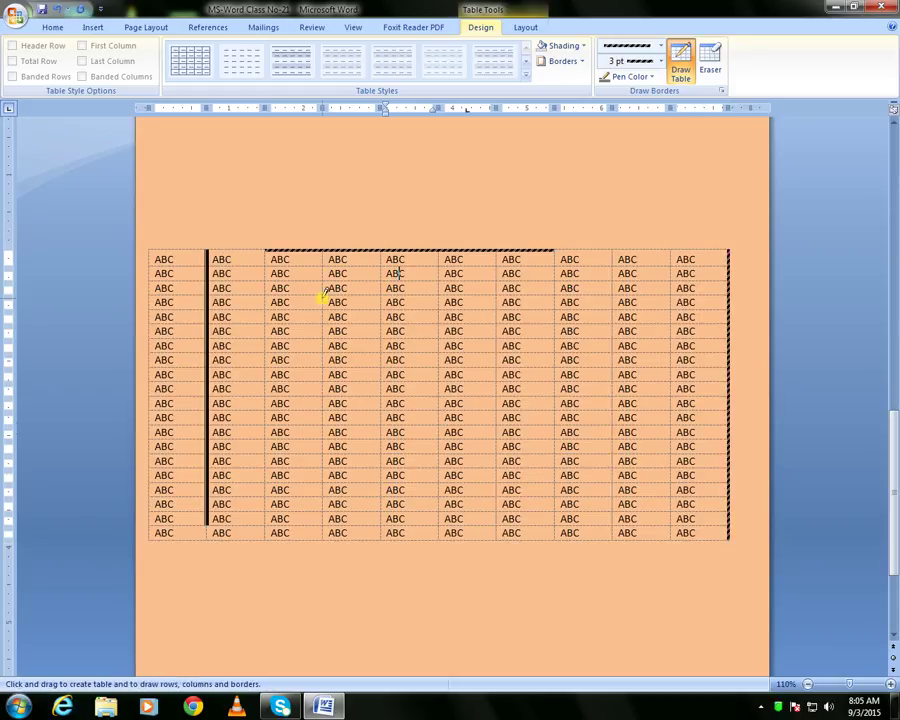
left_click_drag(325, 293, 327, 393)
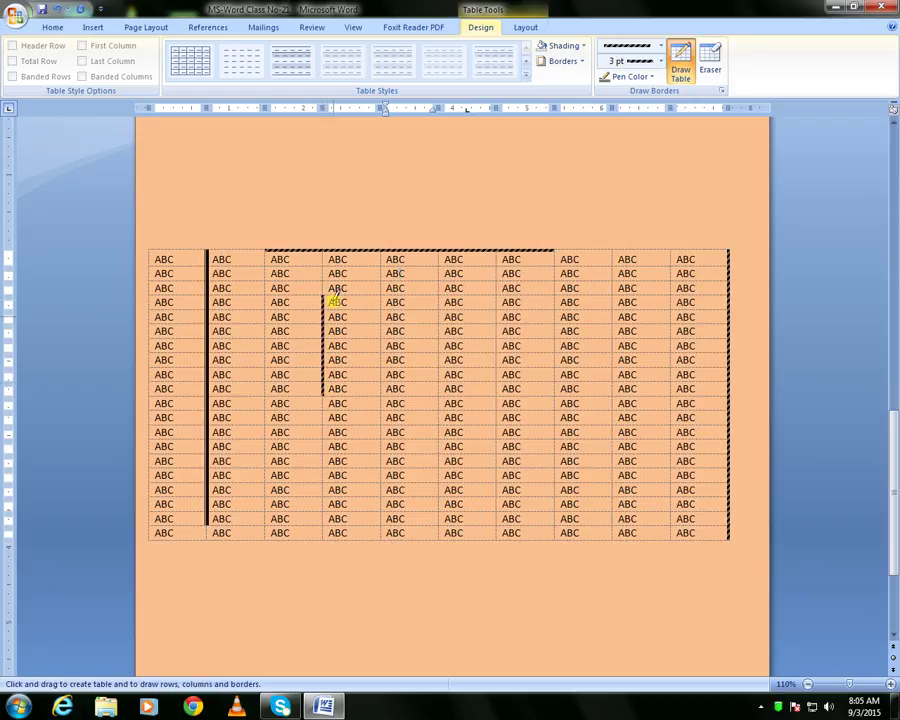
- With a dotted 3 pt pen, draw over the top edge above columns 8–9 and the border between those columns in rows 2–7
left_click(666, 50)
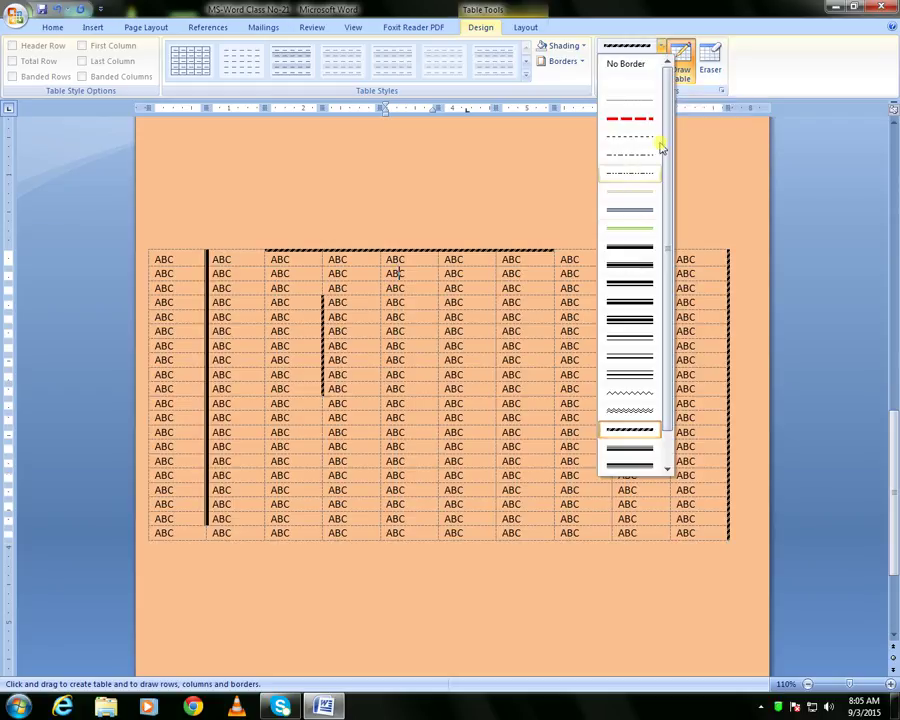
left_click(665, 48)
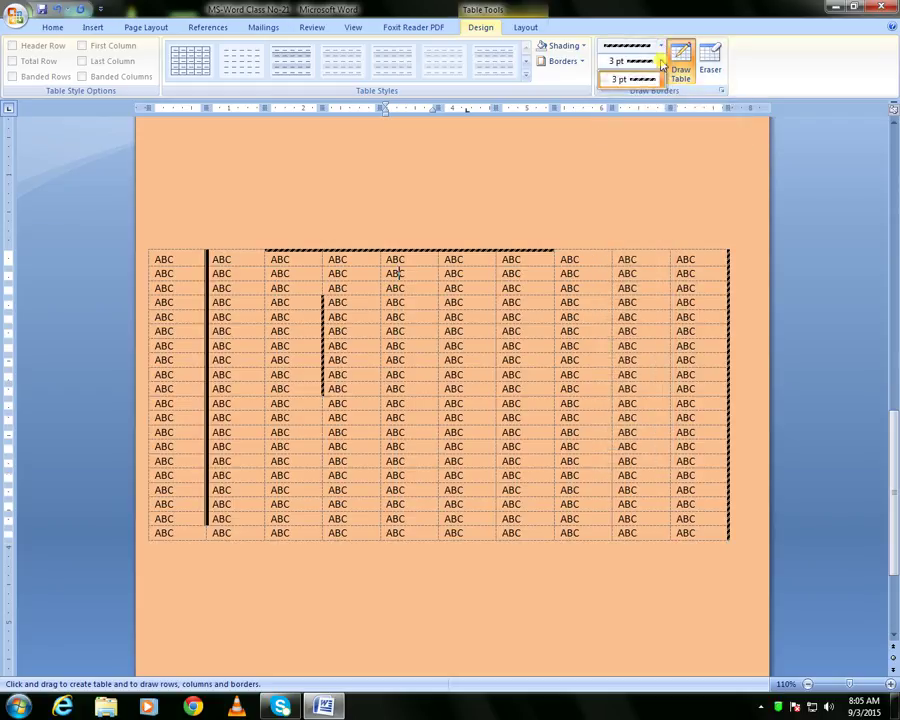
left_click(663, 48)
left_click(663, 48)
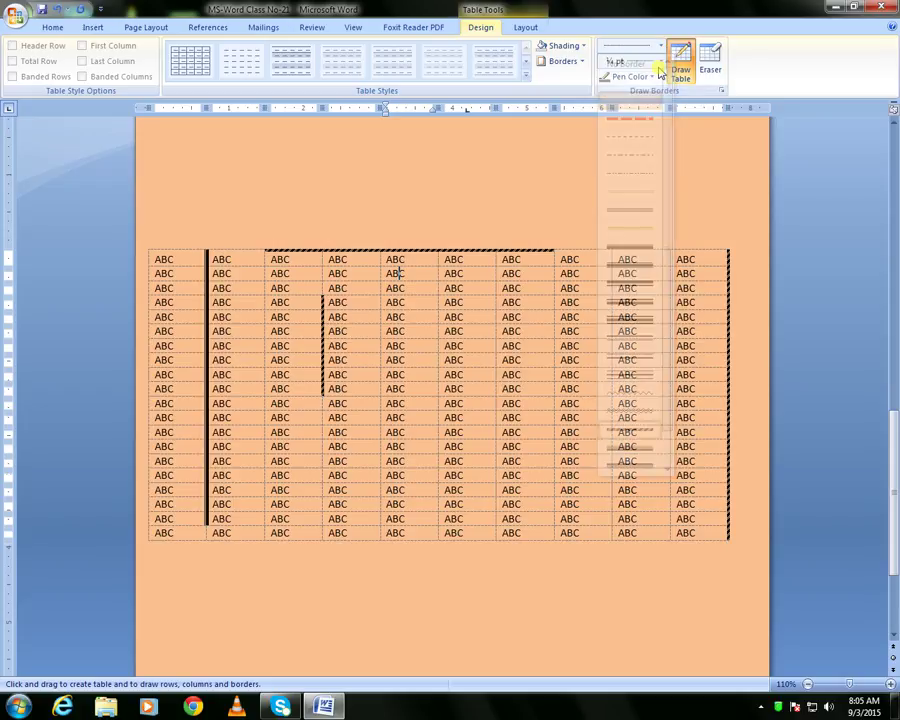
left_click(660, 61)
left_click(657, 66)
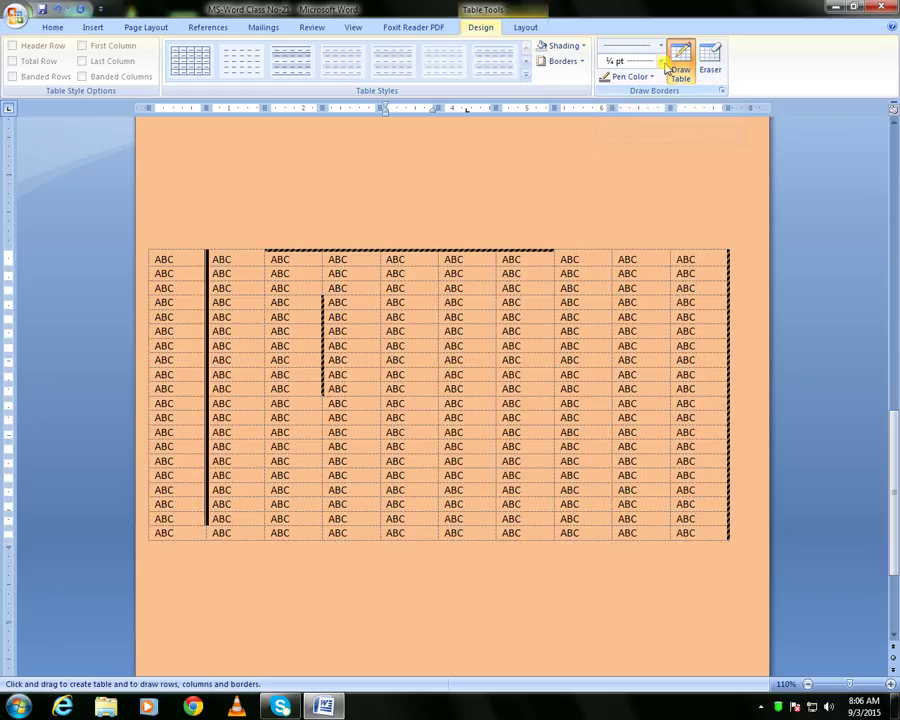
left_click(661, 63)
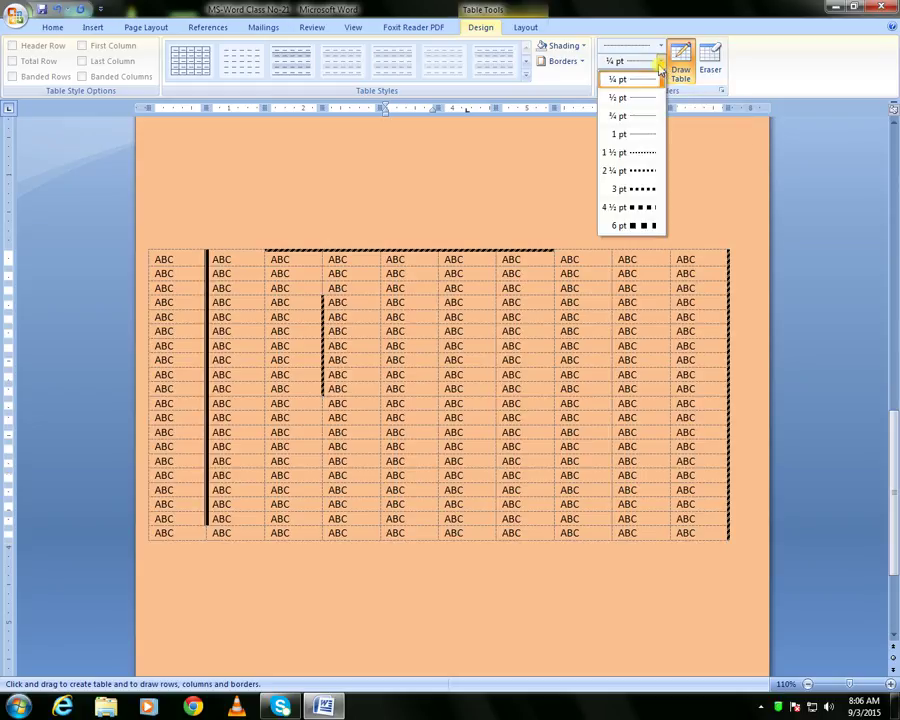
left_click(640, 189)
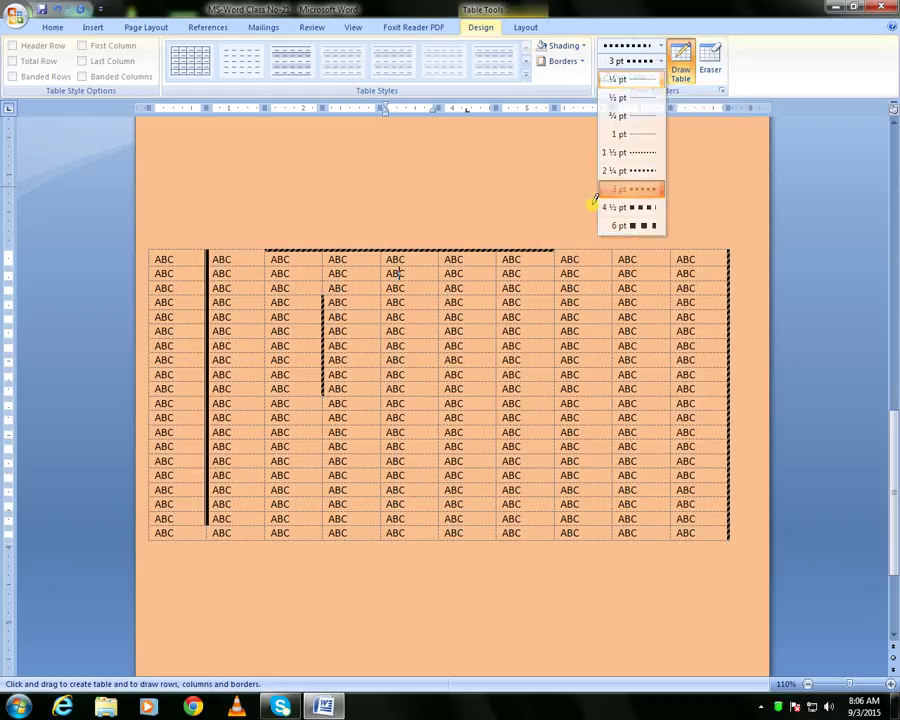
left_click_drag(578, 249, 666, 251)
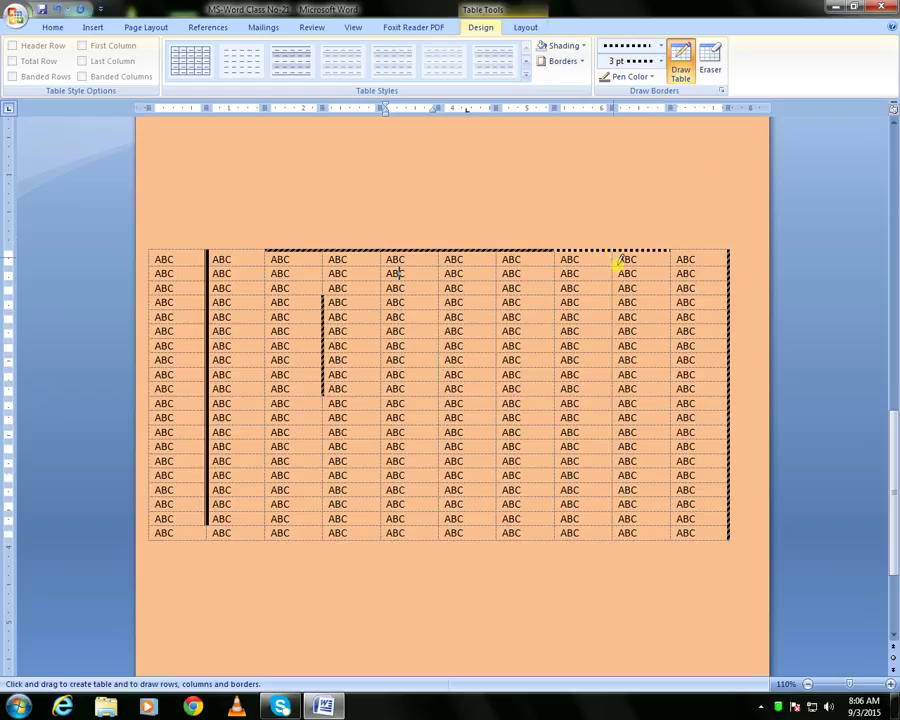
left_click_drag(612, 262, 612, 350)
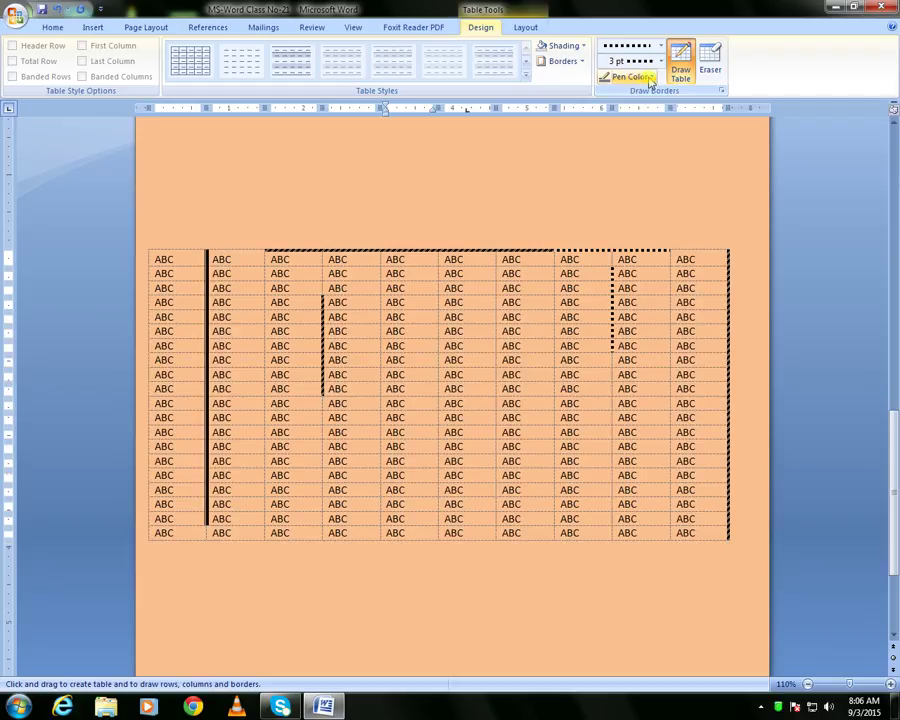
- Set the pen color to red and draw dotted 3 pt segments along the four column borders between columns 4 and 8
left_click(651, 80)
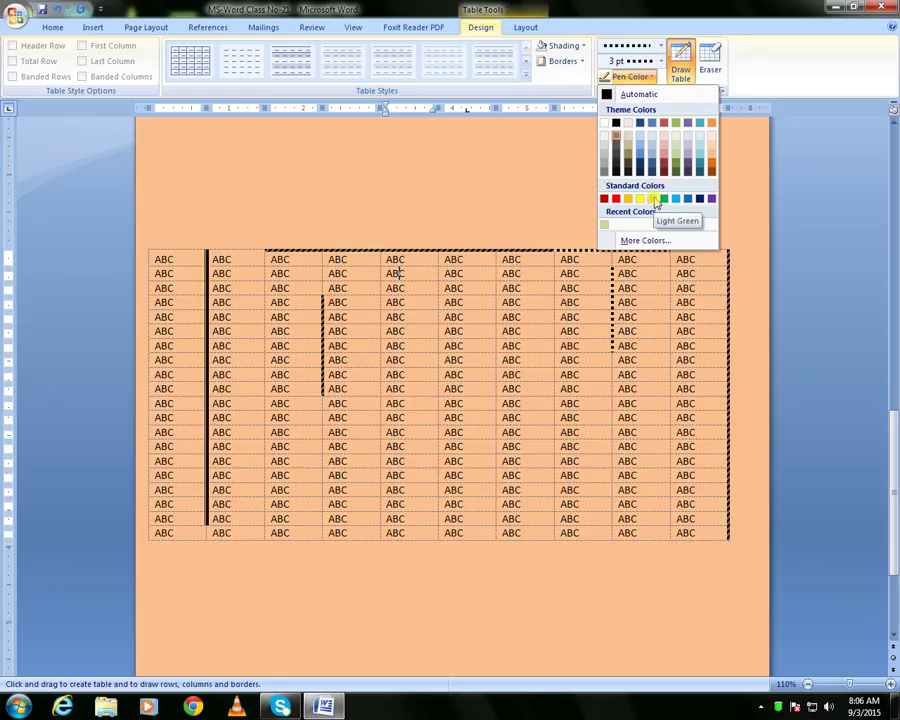
left_click(616, 197)
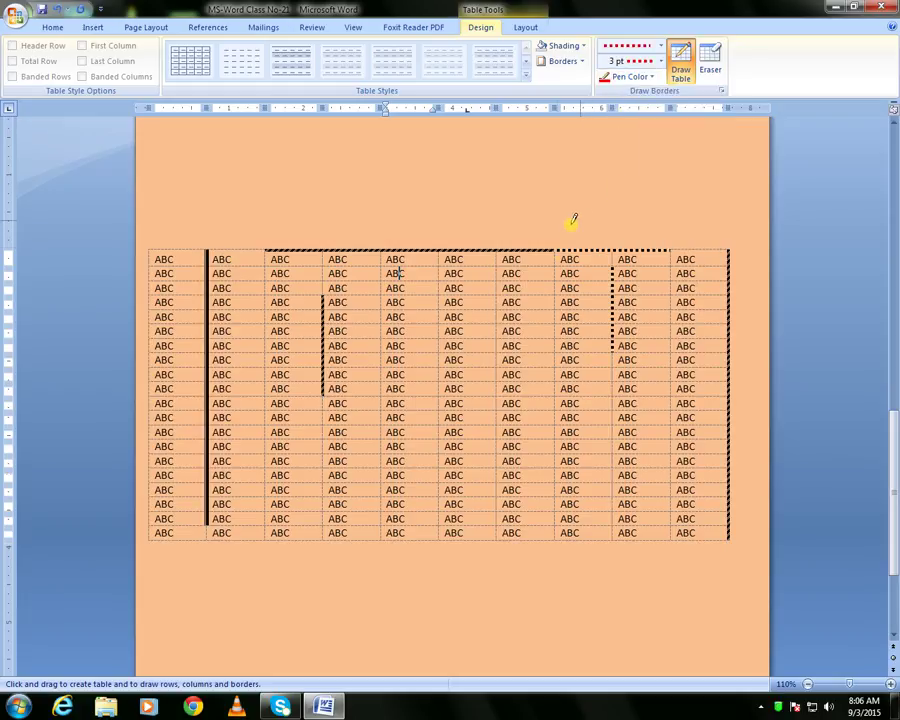
left_click_drag(556, 256, 555, 405)
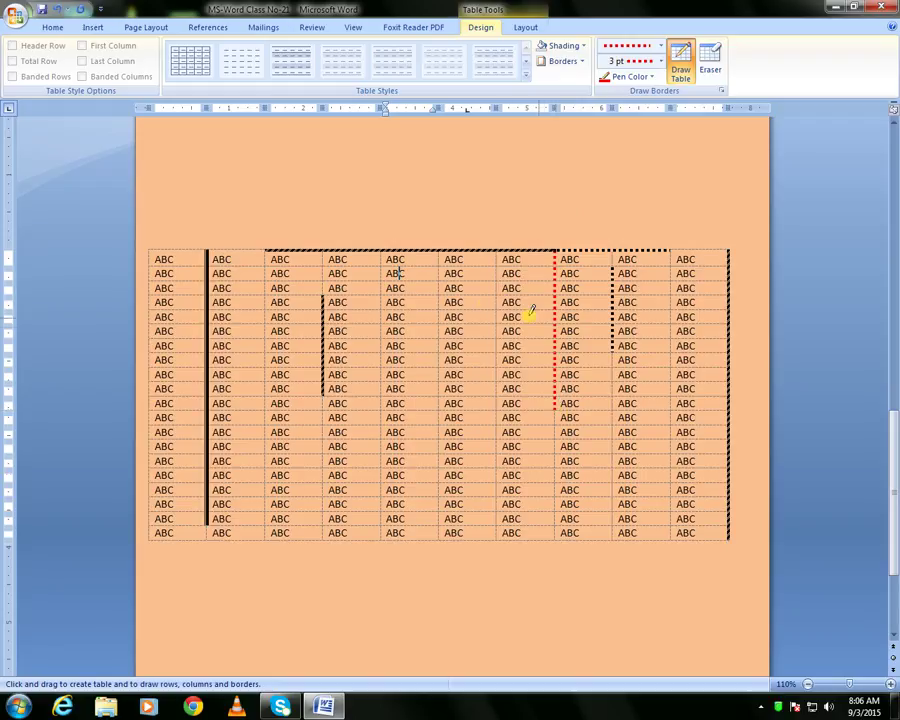
left_click_drag(438, 256, 434, 432)
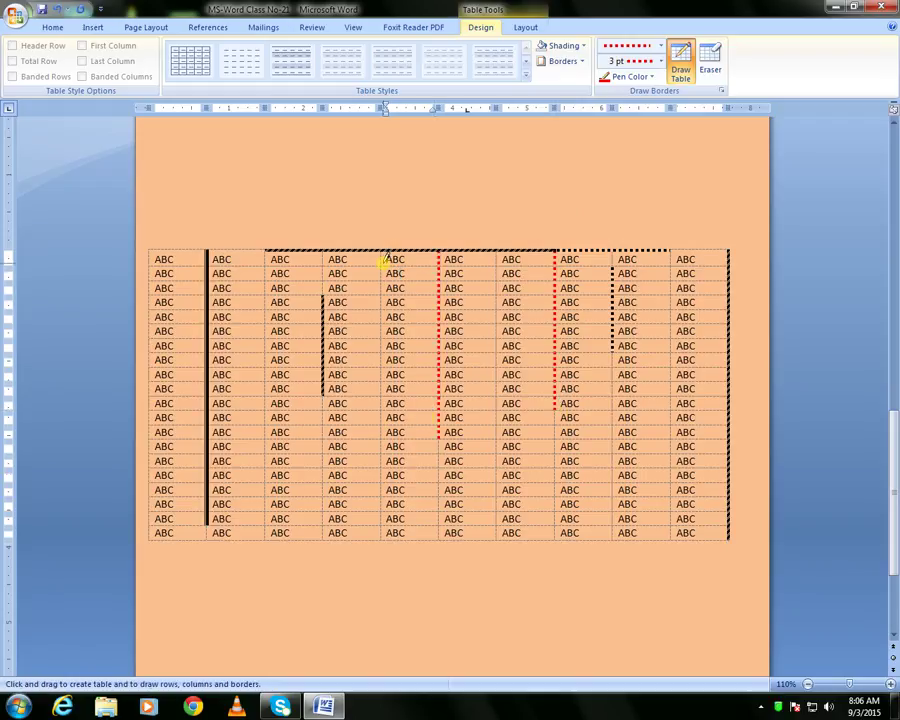
mouse_move(382, 268)
left_mouse_down()
mouse_move(380, 382)
mouse_move(389, 404)
left_mouse_up()
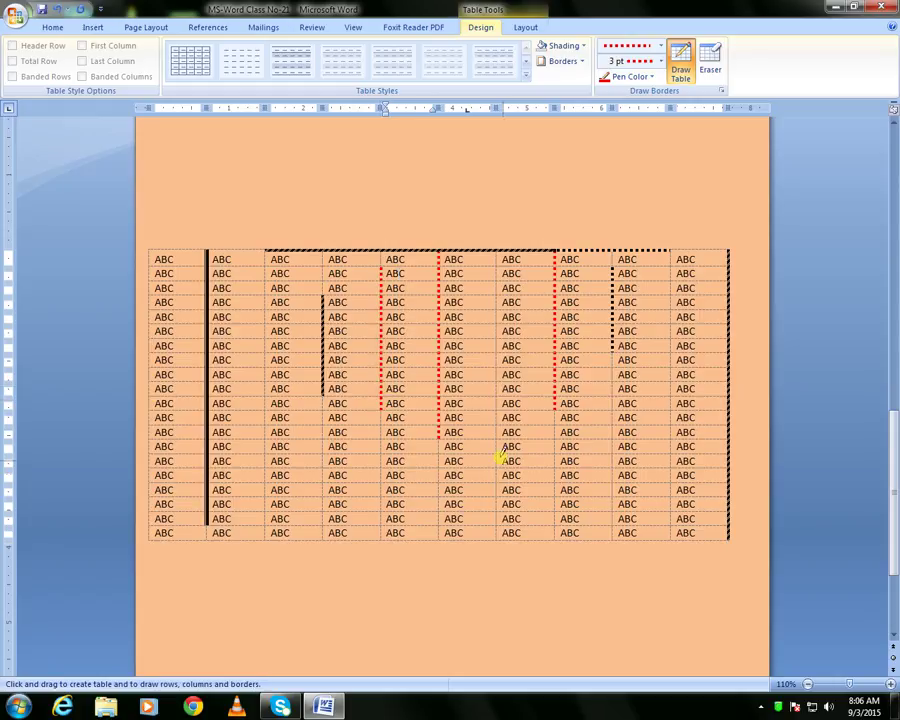
left_click_drag(496, 444, 494, 532)
left_click(652, 78)
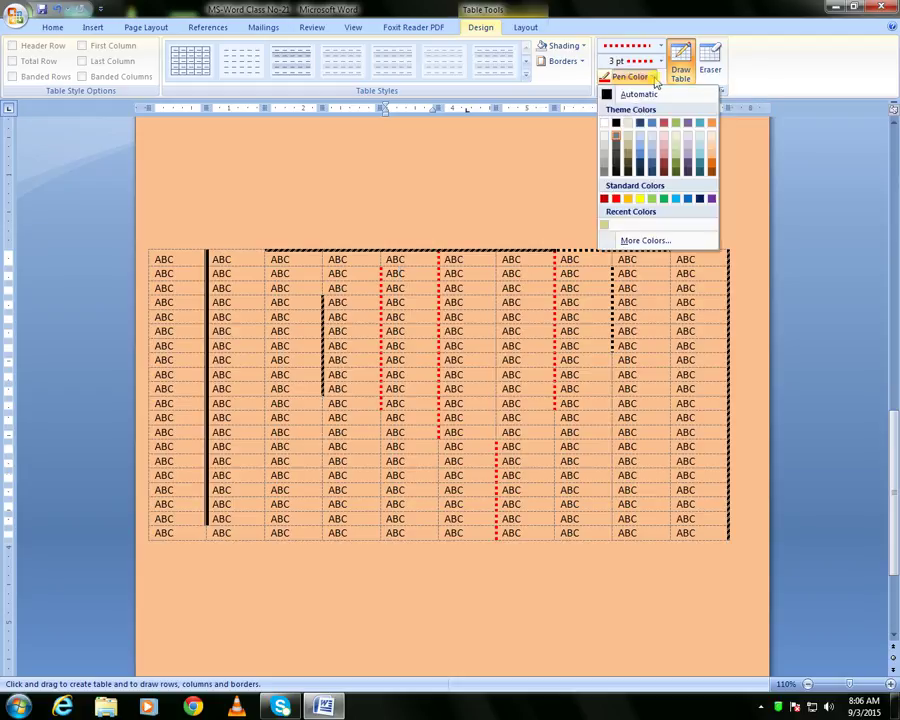
left_click(654, 80)
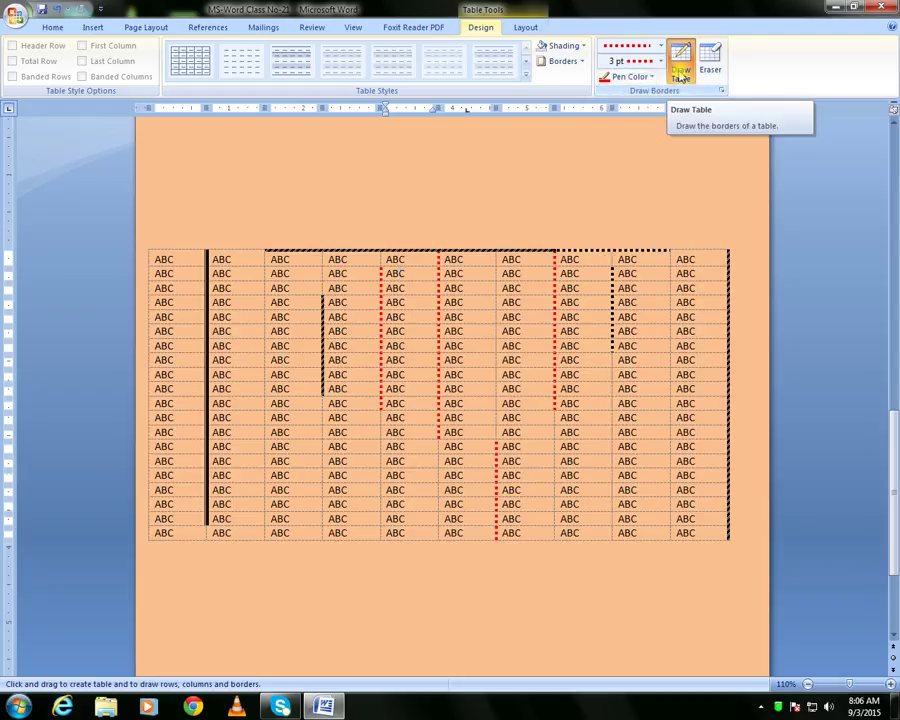
- Draw a new single-cell table about 2.8 inches wide in the blank area above the ABC table with the red dotted 3 pt pen
left_click(680, 68)
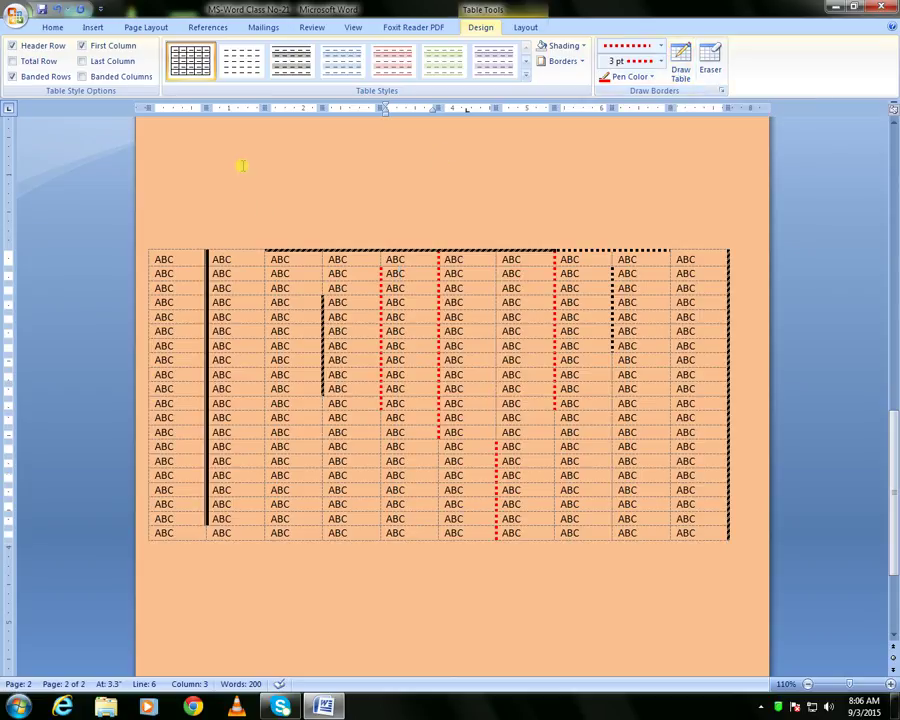
left_click(348, 208)
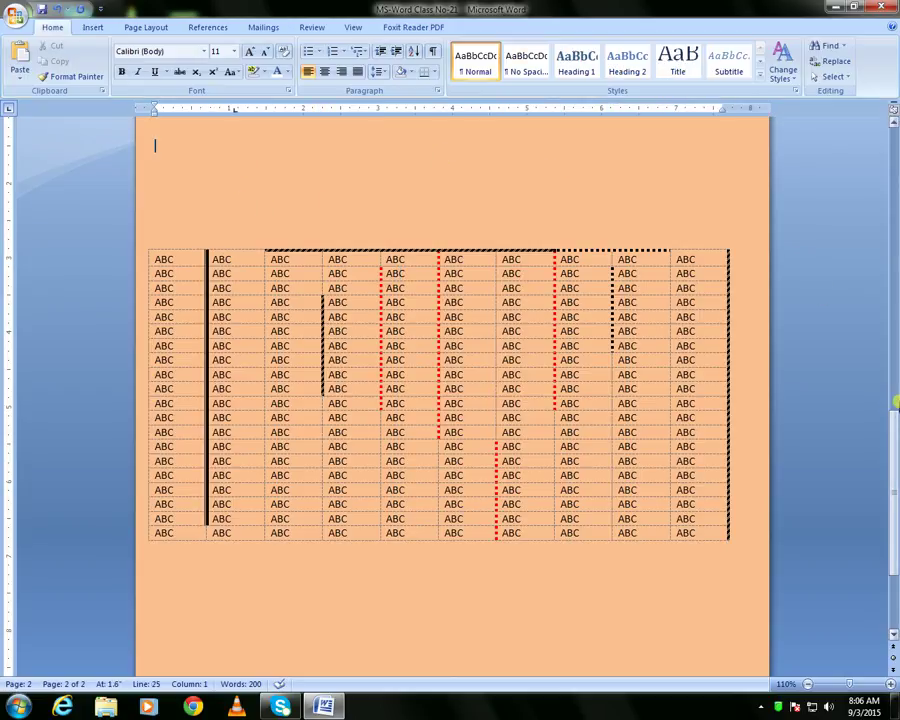
left_click_drag(891, 412, 893, 378)
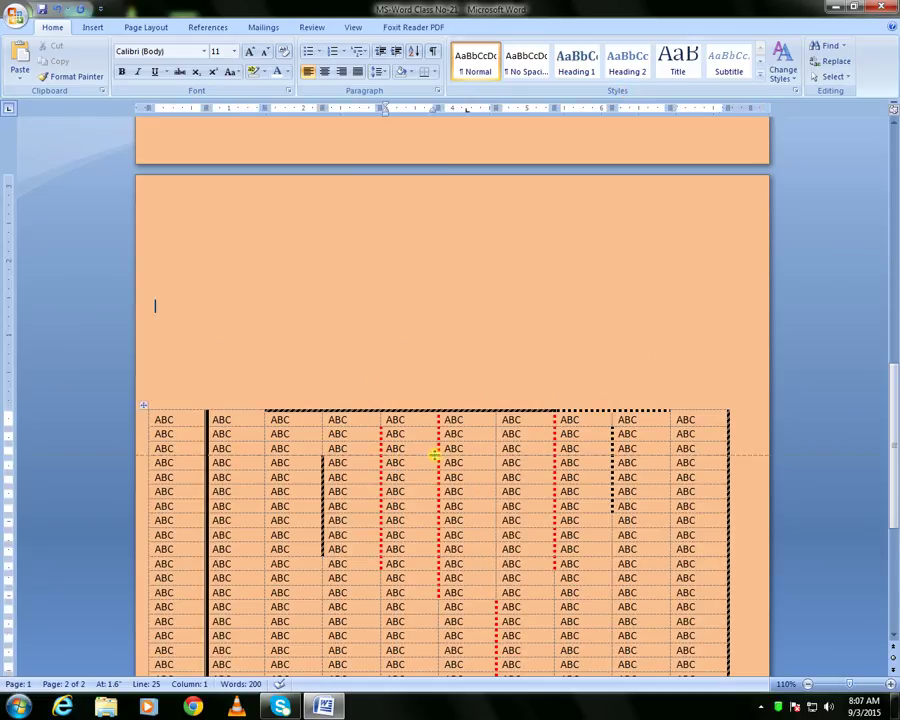
left_click(405, 450)
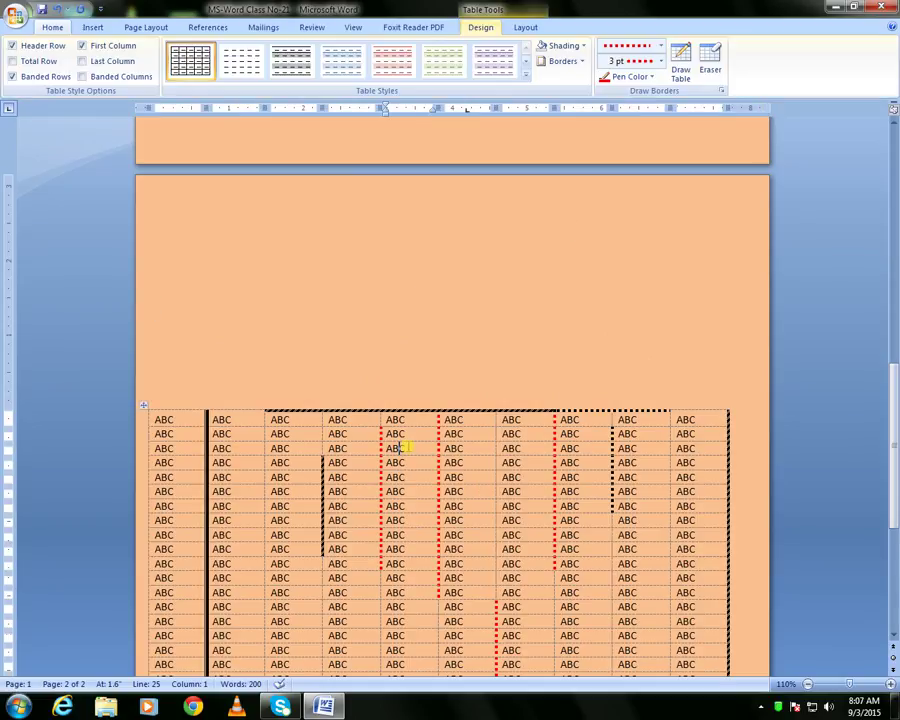
left_click(684, 70)
mouse_move(365, 227)
left_mouse_down()
mouse_move(443, 287)
mouse_move(576, 333)
left_mouse_up()
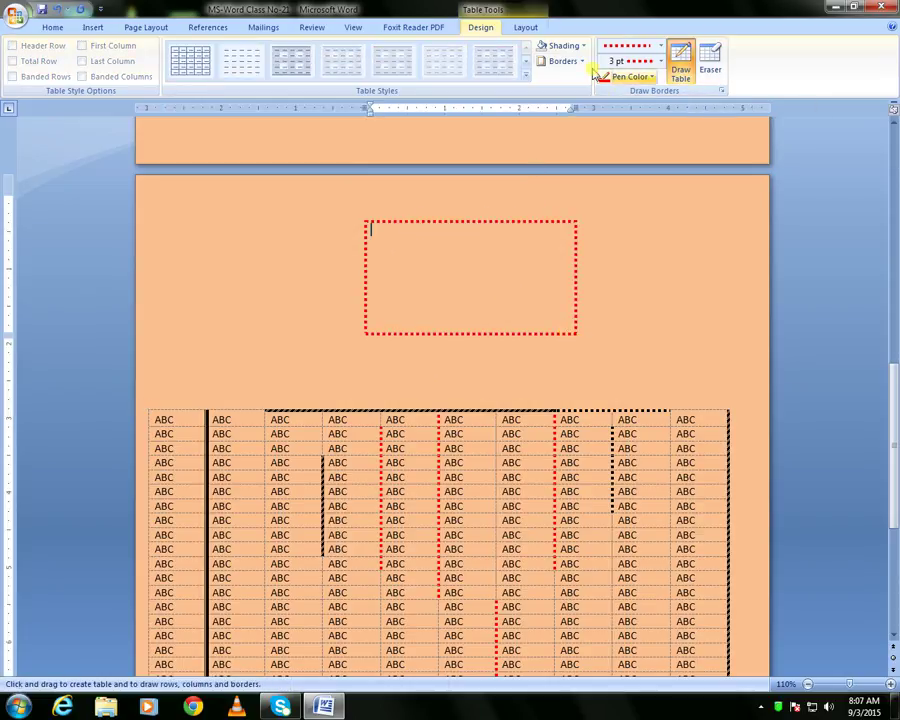
- Divide the drawn red table into three columns and two rows with two full-height lines and one full-width line
left_click(582, 61)
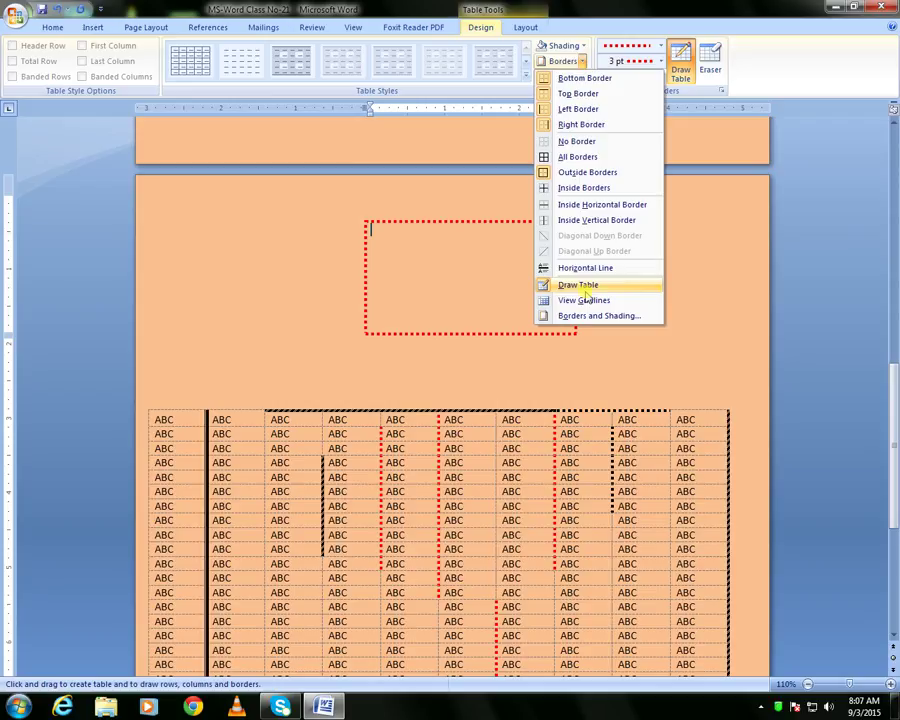
left_click(680, 281)
left_click_drag(457, 223, 456, 296)
left_click_drag(372, 273, 574, 274)
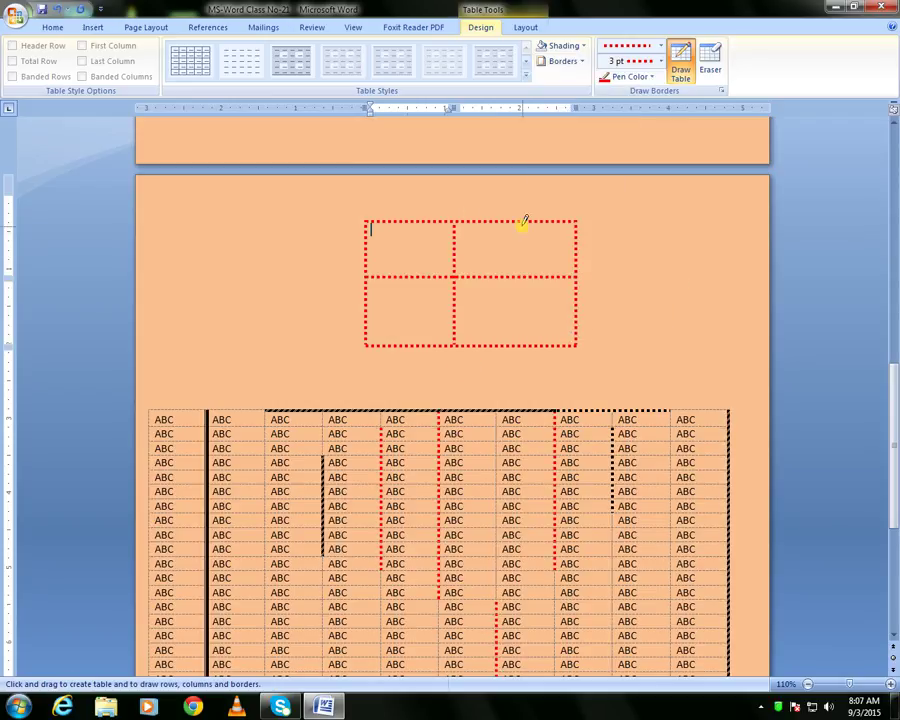
left_click_drag(519, 223, 519, 340)
- Split the upper cells of the red table's first two columns horizontally, and divide its lower-left cell into four
left_click_drag(367, 247, 500, 251)
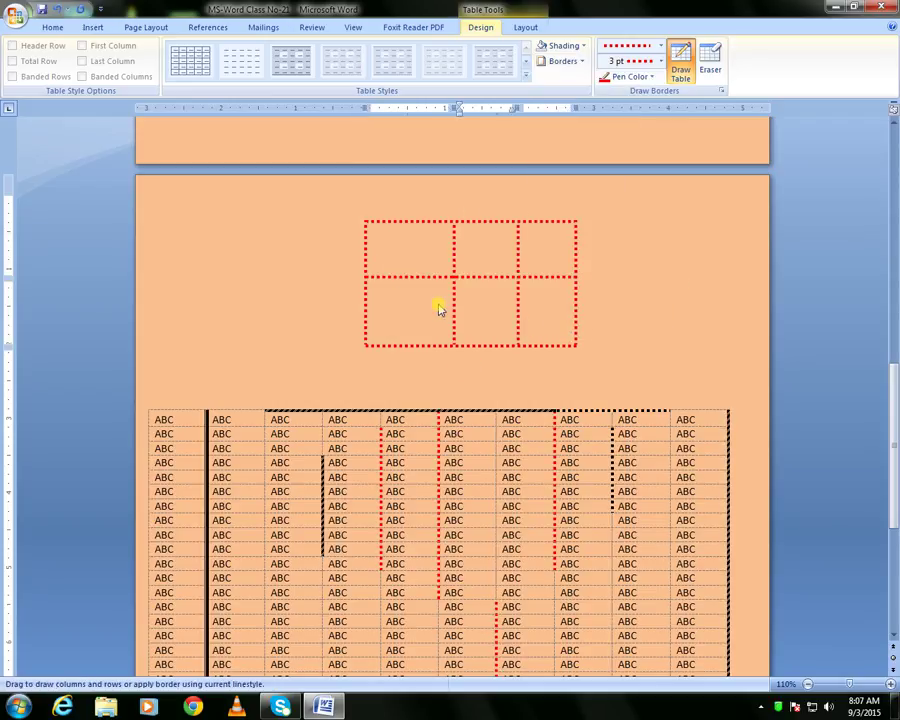
left_click_drag(378, 320, 446, 326)
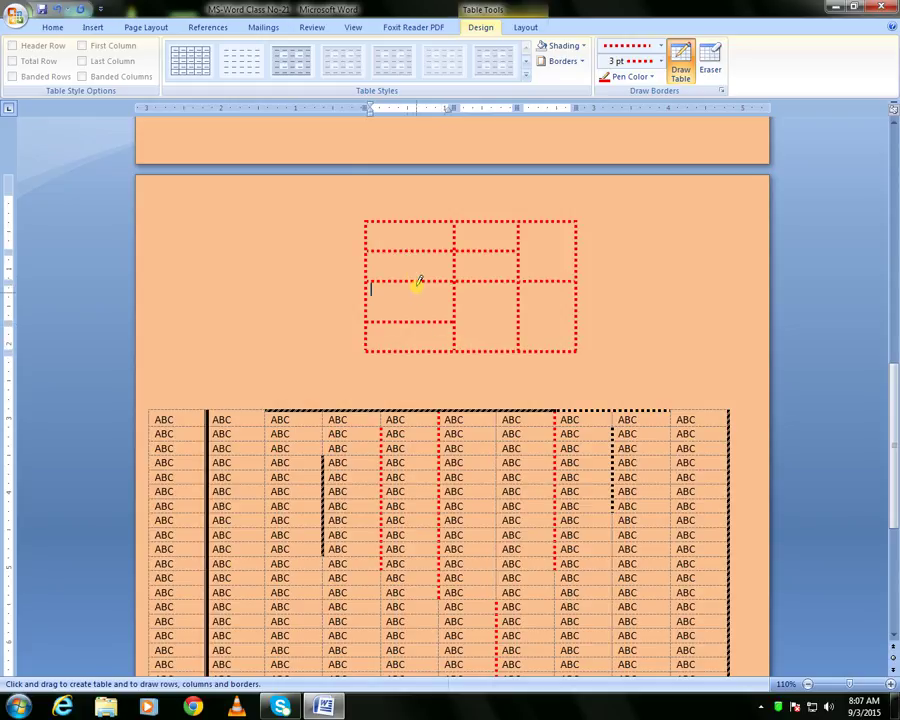
left_click_drag(411, 280, 411, 350)
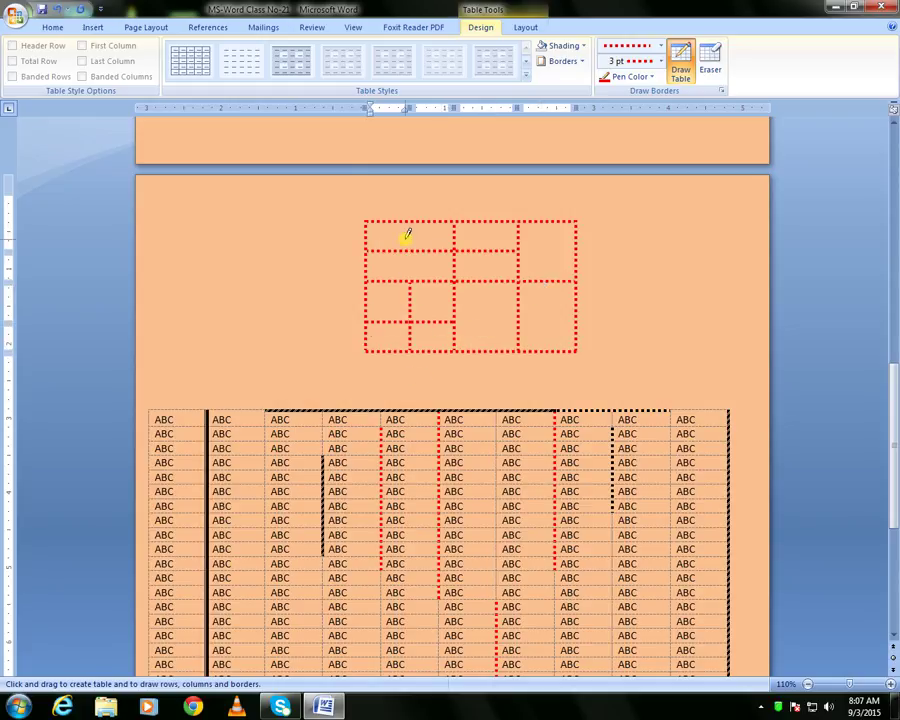
key("Escape")
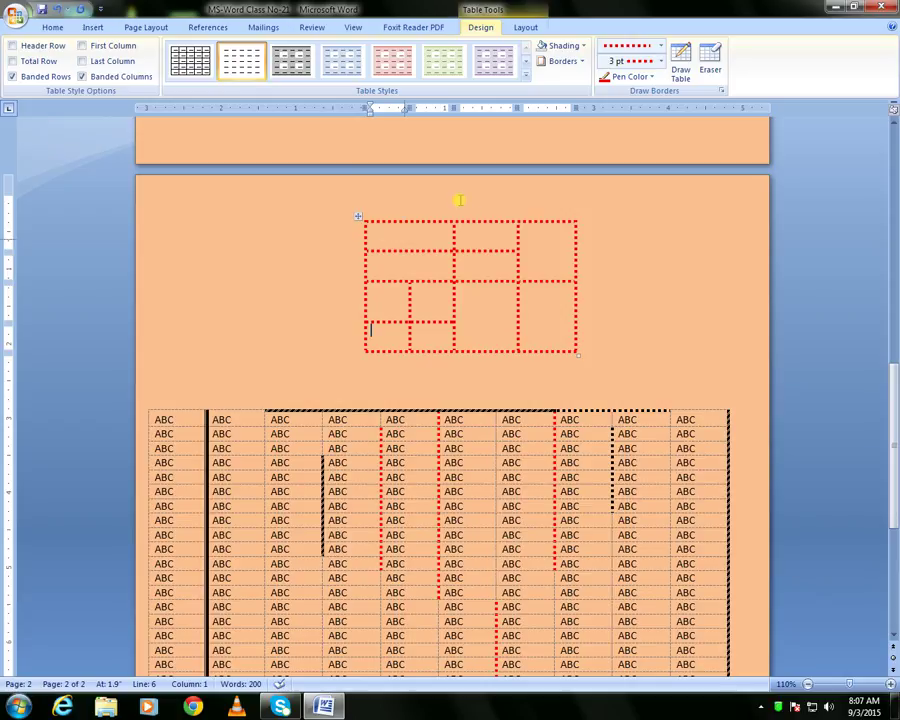
- Select the whole red dotted table and cut it from the page
left_click(358, 217)
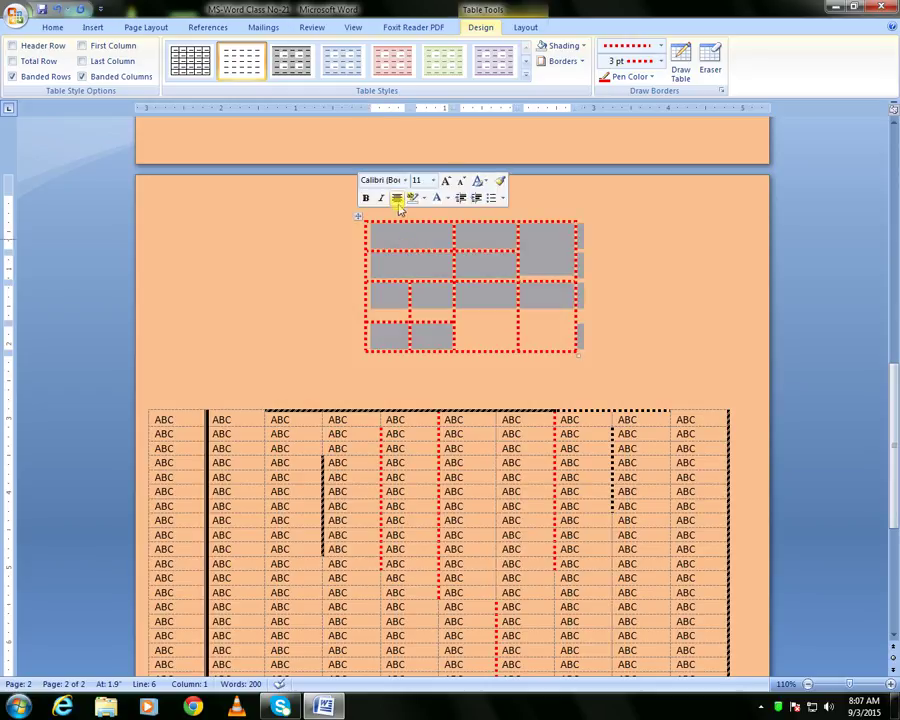
key("ctrl+x")
left_click(364, 232)
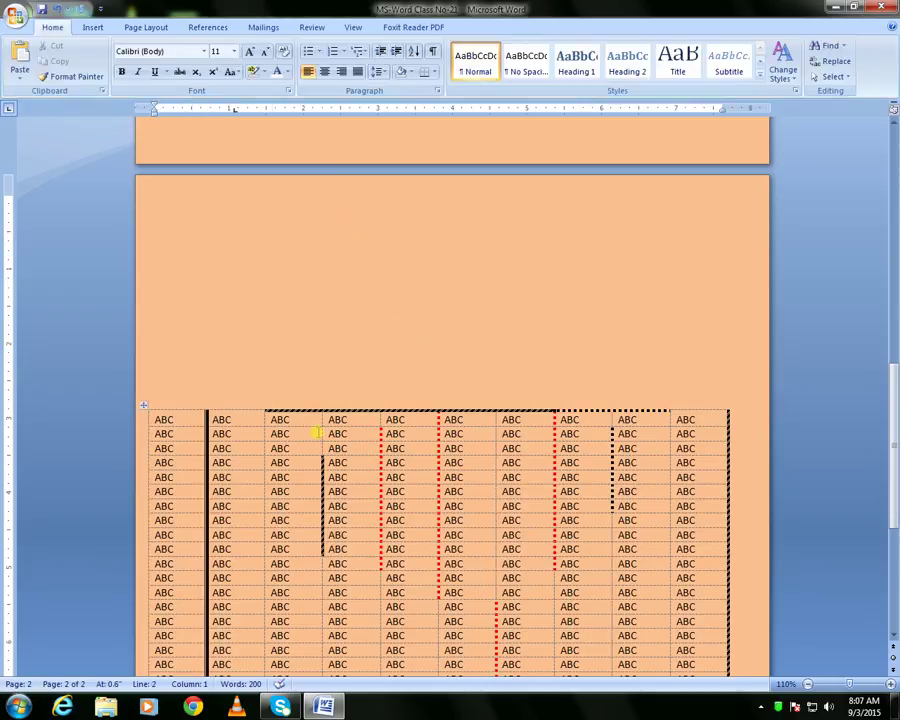
- Use the Eraser to remove the thick black border between the ABC table's first and second columns in rows 1–19
left_click(316, 433)
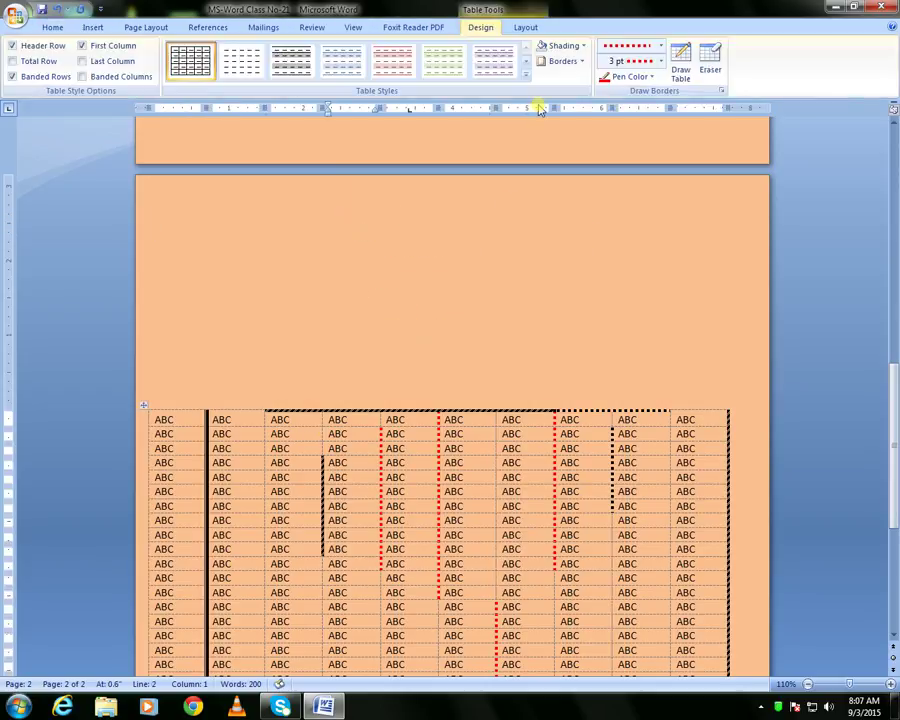
left_click(680, 66)
left_click(453, 420)
scroll(322, 412, "down", 3)
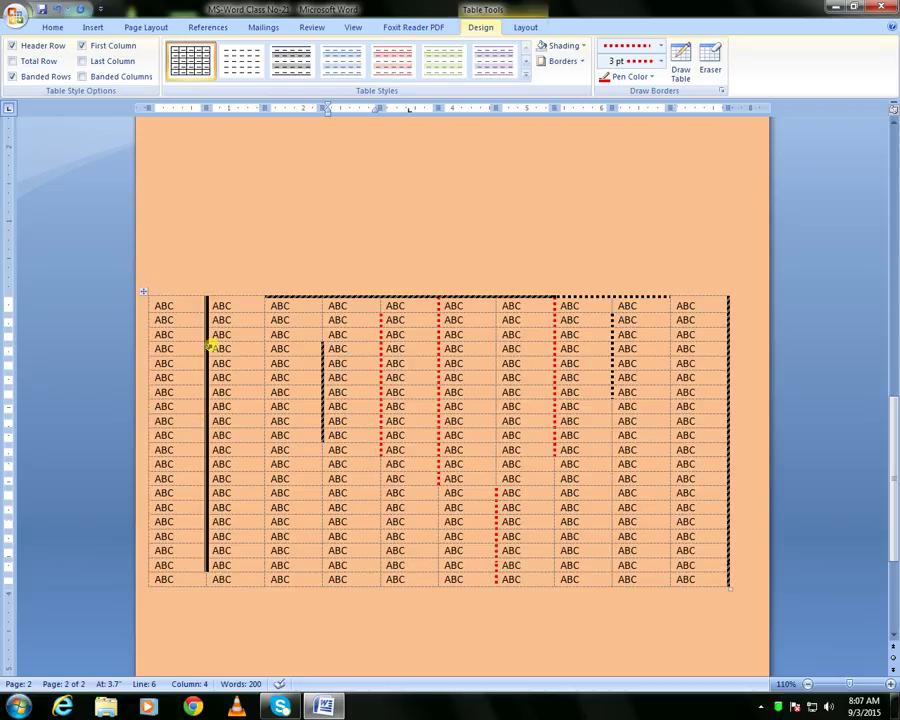
scroll(213, 345, "up", 2)
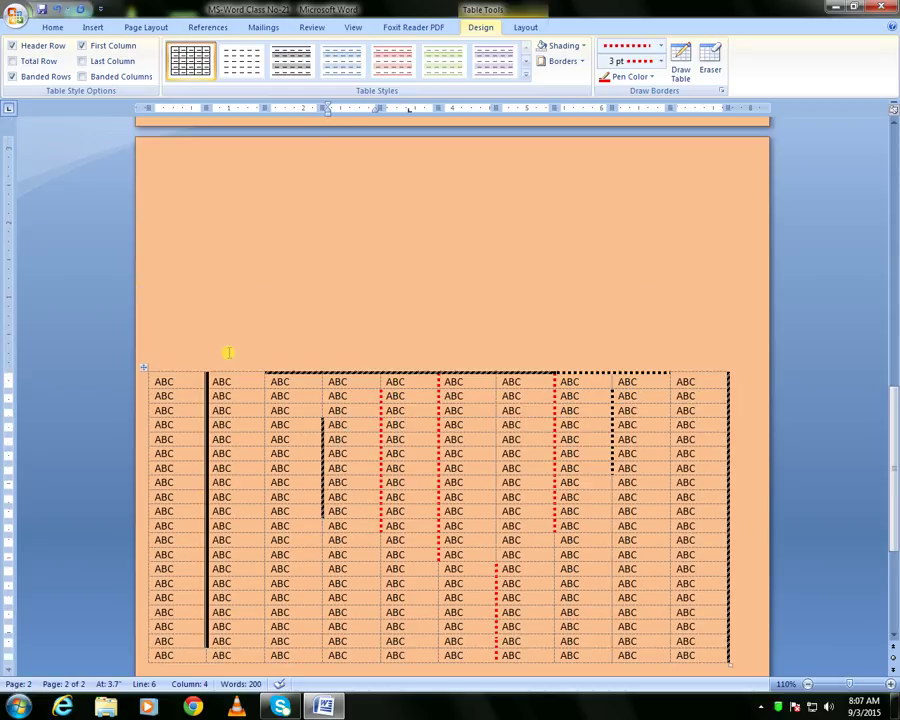
left_click(706, 60)
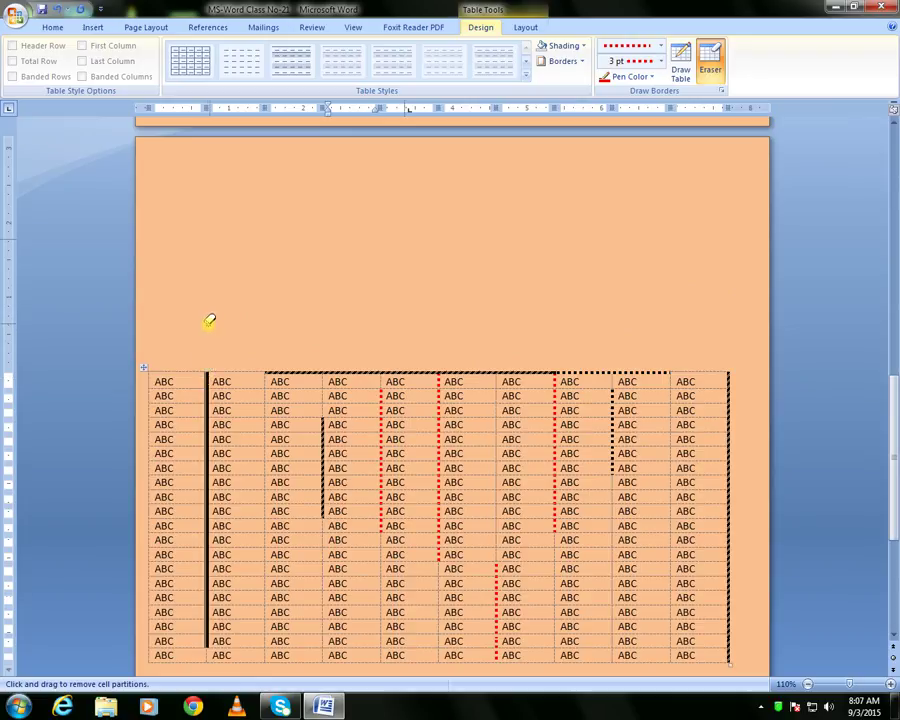
left_click_drag(205, 373, 207, 645)
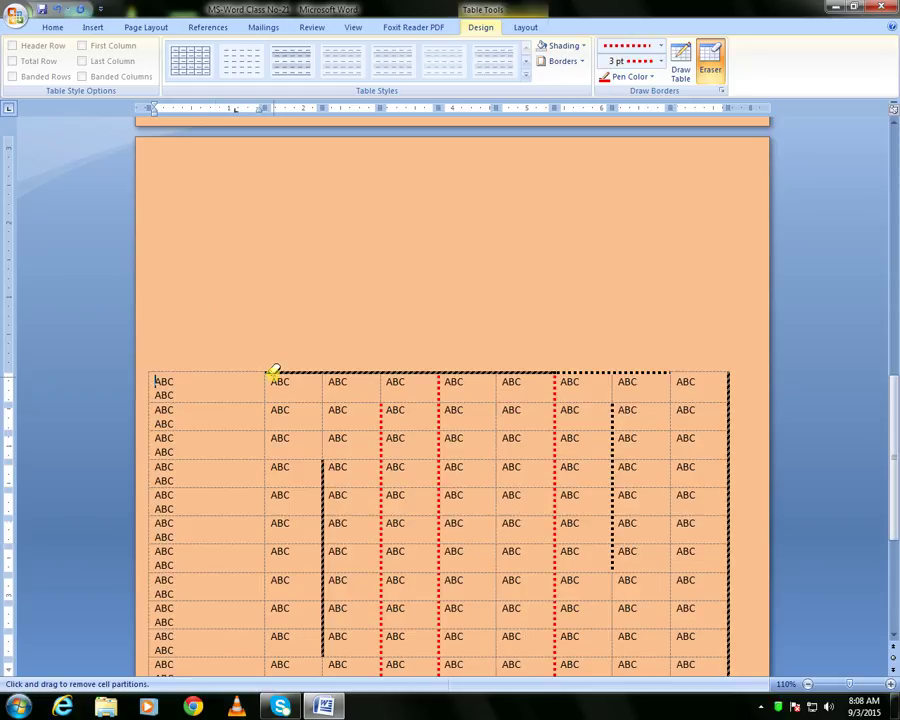
- Erase the top edge above columns 3–7 and the borders between columns 3–4 (rows 4–10), 4–5 (rows 2–11) and 5–6 (rows 1–7)
left_click_drag(272, 370, 551, 369)
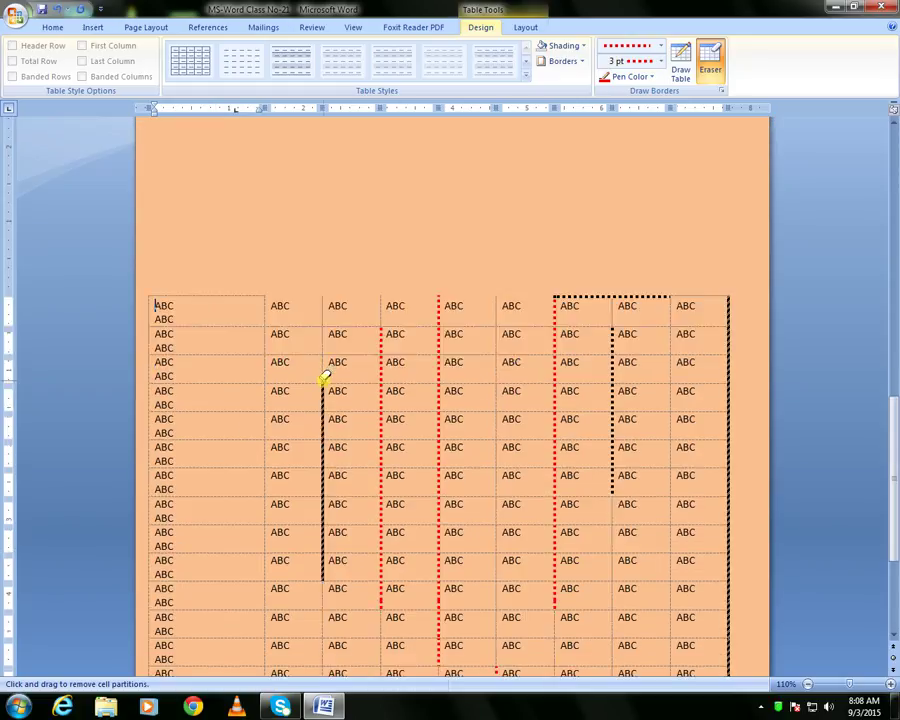
left_click_drag(325, 378, 320, 557)
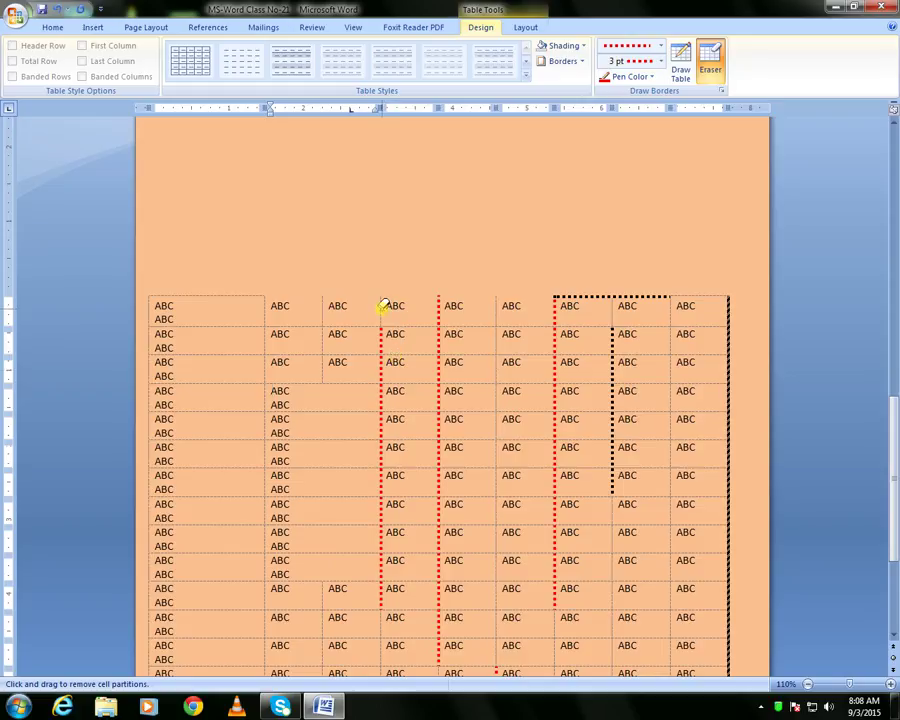
mouse_move(382, 330)
left_mouse_down()
mouse_move(376, 527)
mouse_move(382, 583)
mouse_move(392, 578)
left_mouse_up()
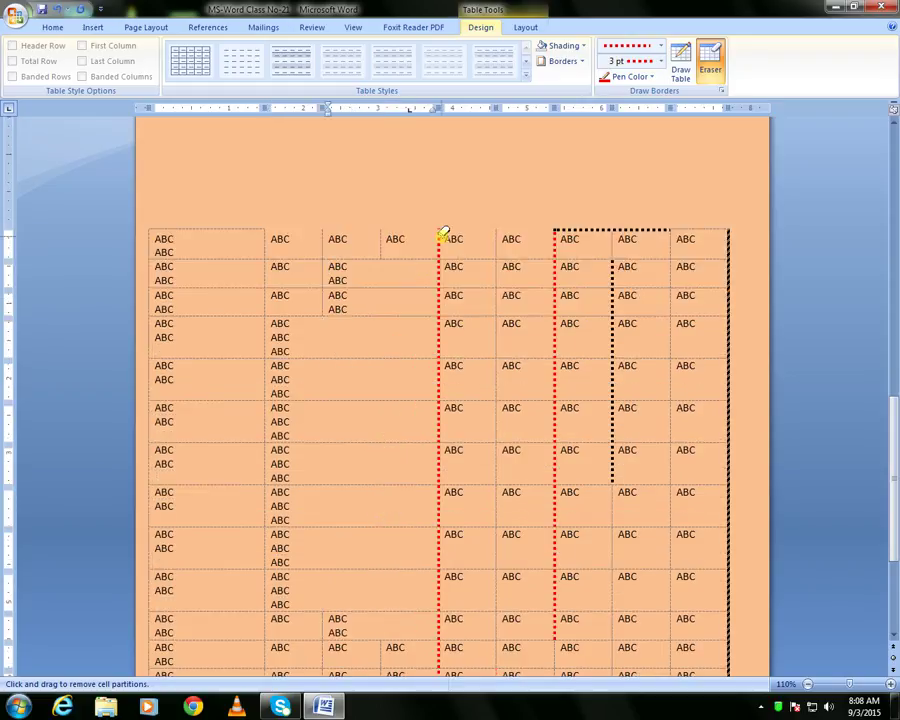
mouse_move(440, 234)
left_mouse_down()
mouse_move(422, 314)
mouse_move(439, 475)
left_mouse_up()
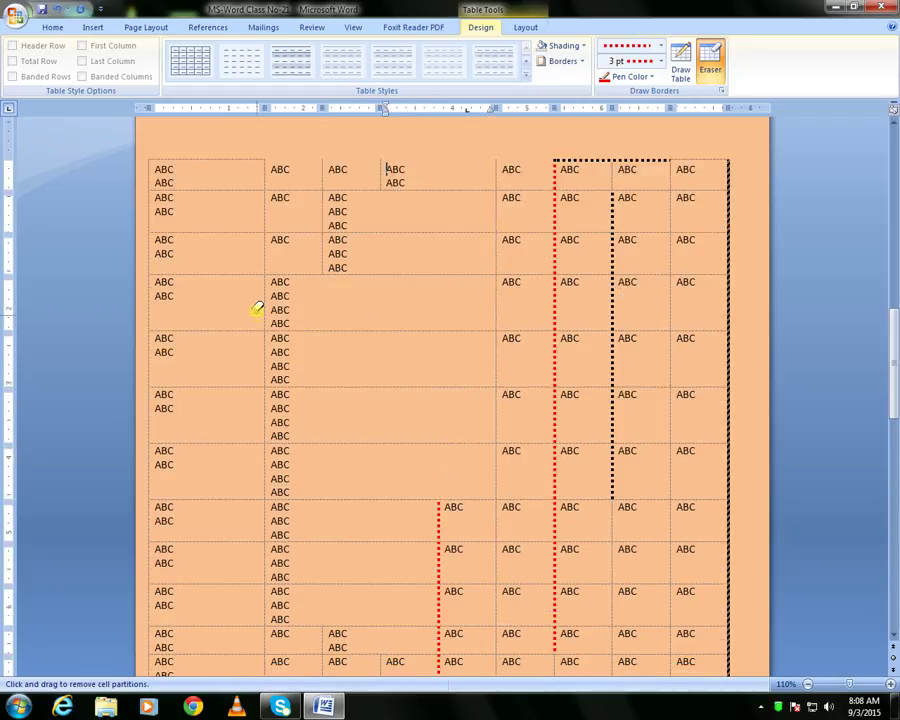
- Erase the partitions joining left-hand cells in rows 4–5 and 1–2, and the dotted borders between columns 7–8 (rows 2–4) and 8–9 (rows 3–4)
left_click_drag(267, 316, 274, 352)
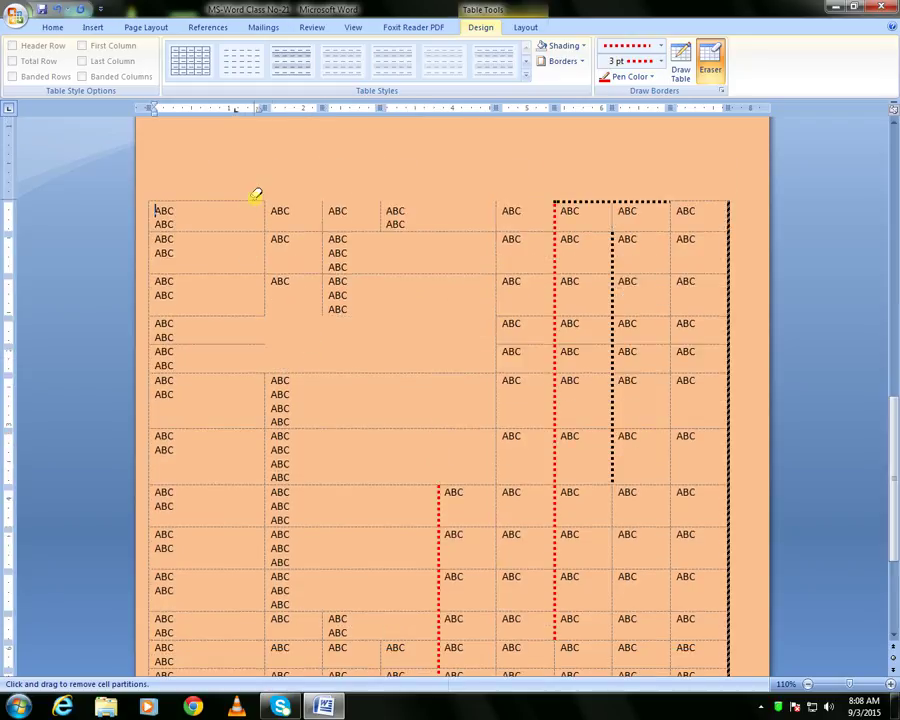
left_click_drag(257, 201, 272, 240)
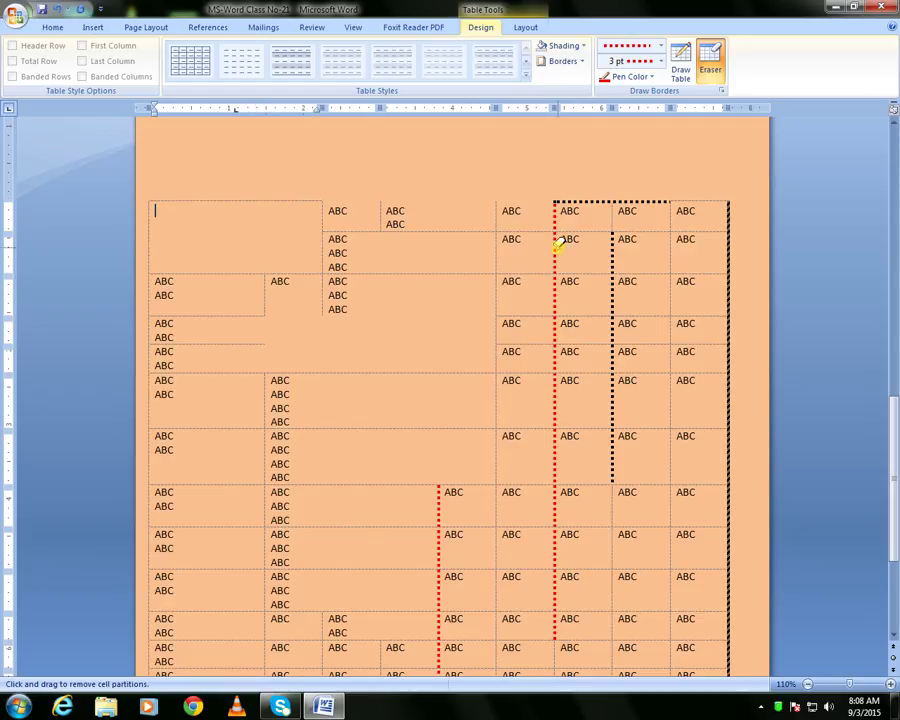
mouse_move(559, 247)
left_mouse_down()
mouse_move(566, 315)
mouse_move(557, 337)
mouse_move(554, 315)
mouse_move(554, 257)
mouse_move(565, 338)
left_mouse_up()
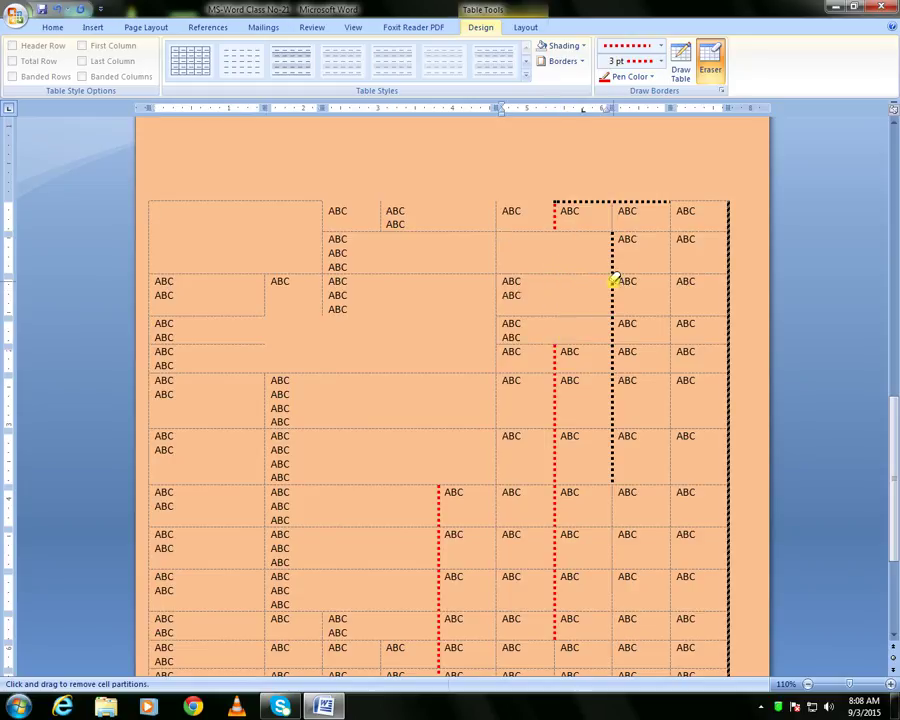
left_click_drag(615, 281, 614, 346)
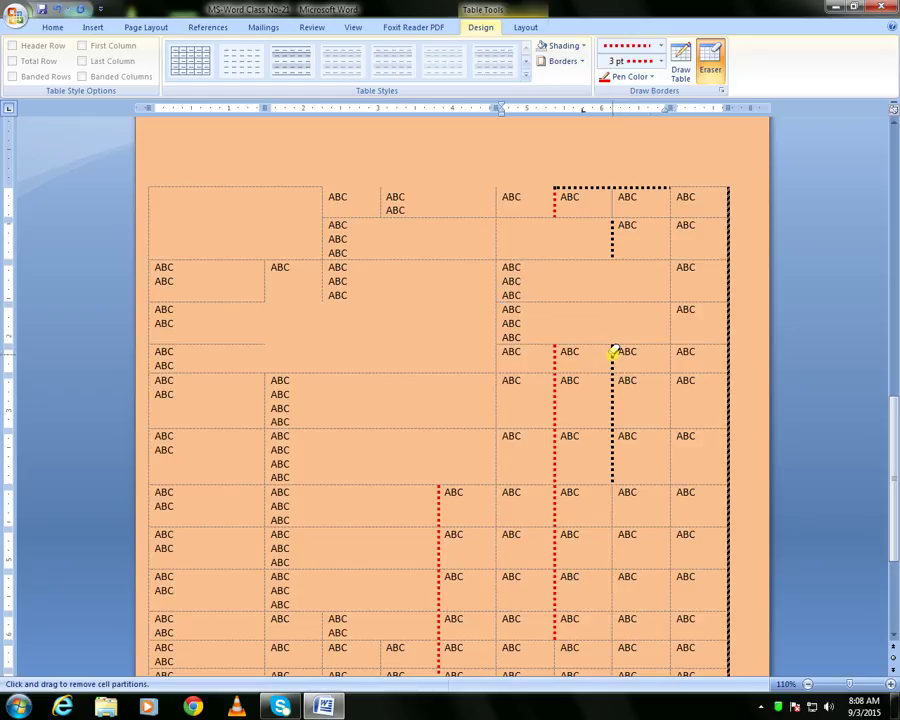
- Erase the table's striped right edge in rows 1–4 and the line between rows 1 and 2 across columns 4–6
mouse_move(729, 189)
left_mouse_down()
mouse_move(729, 364)
mouse_move(743, 450)
mouse_move(731, 420)
mouse_move(727, 243)
mouse_move(727, 285)
left_mouse_up()
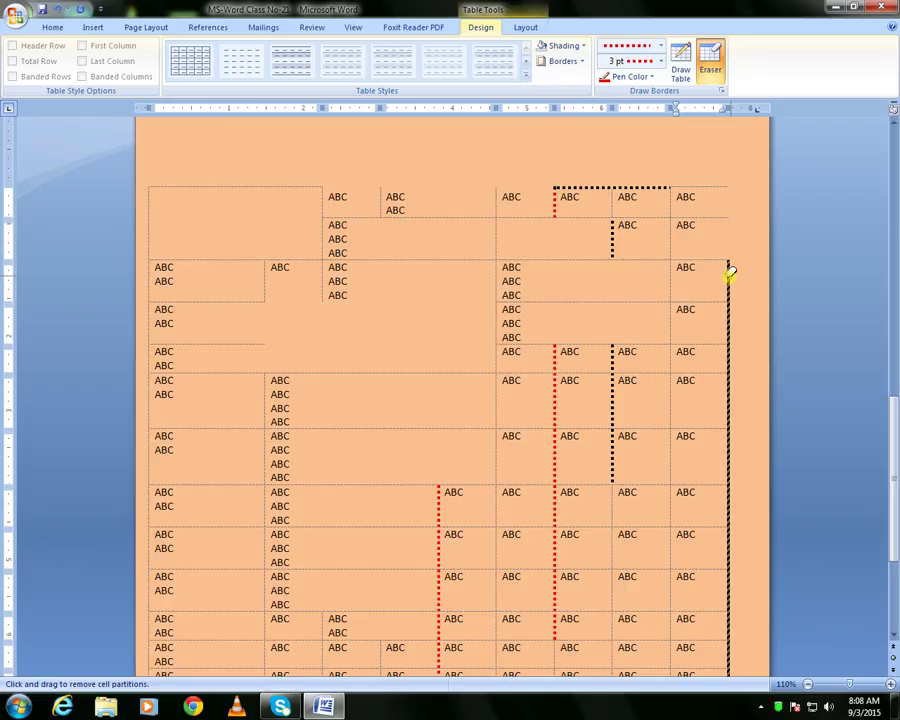
left_click(731, 270)
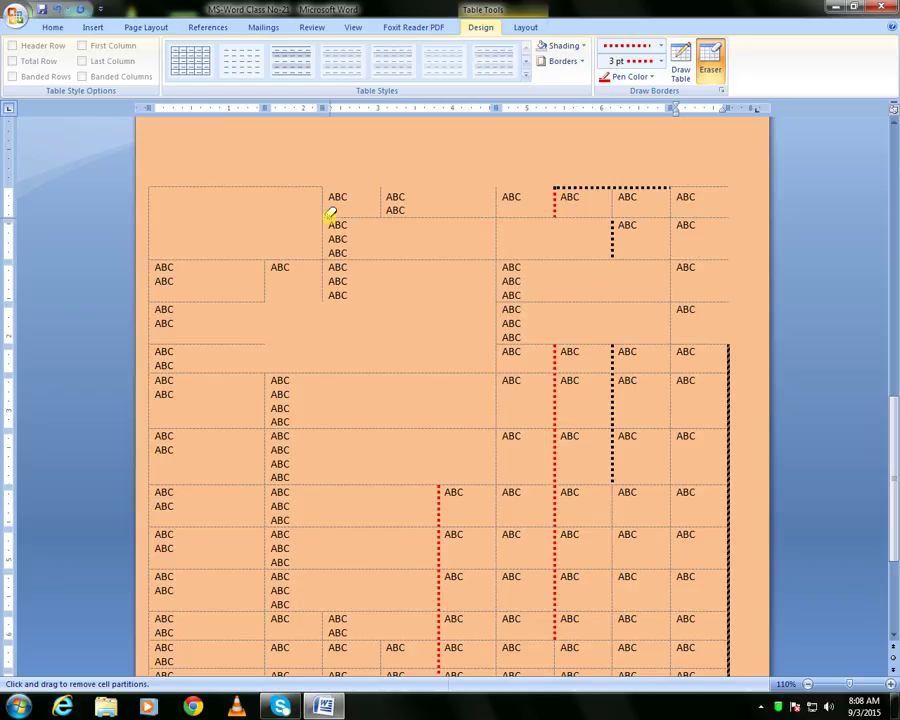
left_click_drag(330, 215, 480, 222)
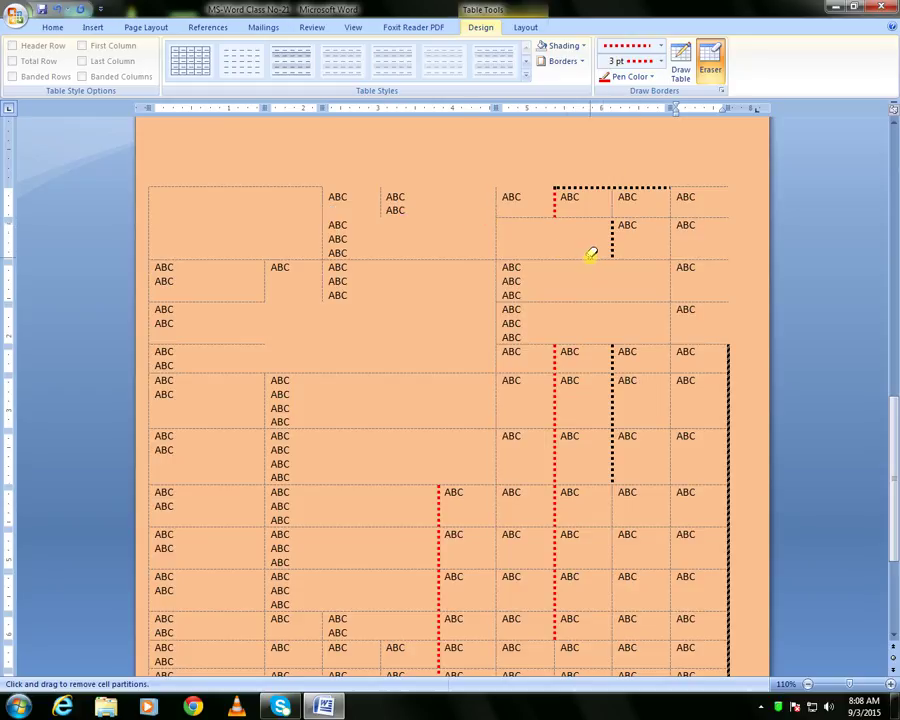
- Review the numbered headings of table design commands, the available border options and the partly erased ABC table
scroll(502, 408, "up", 15)
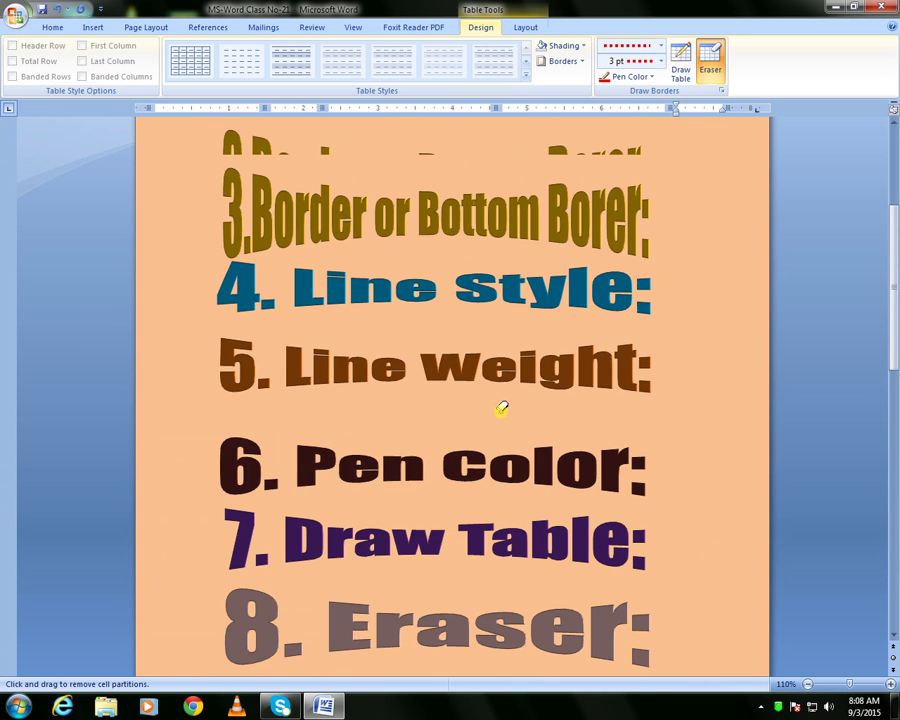
scroll(502, 408, "up", 3)
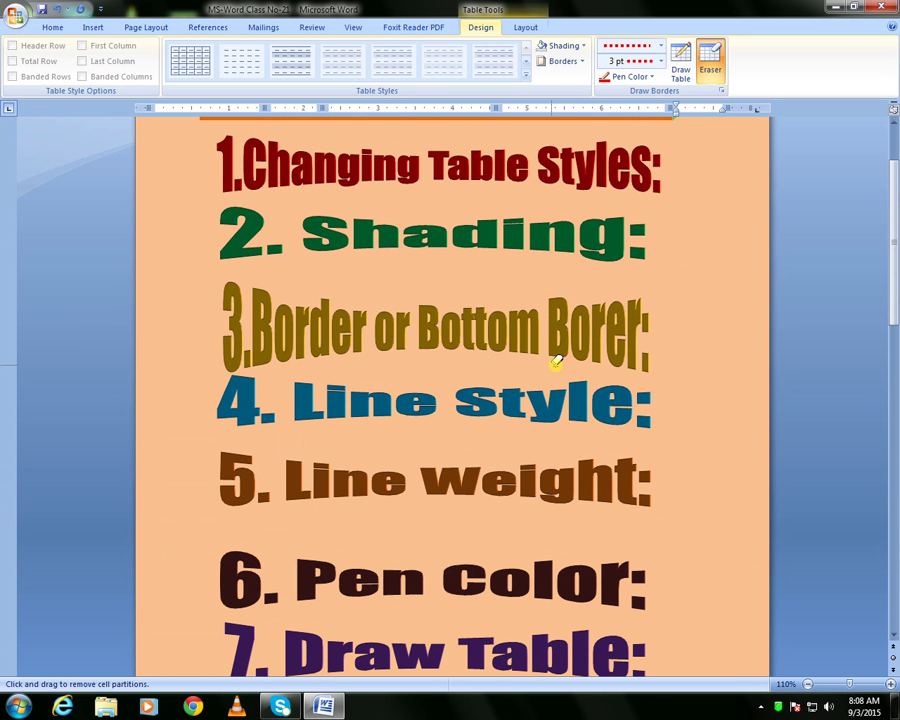
scroll(556, 362, "down", 1)
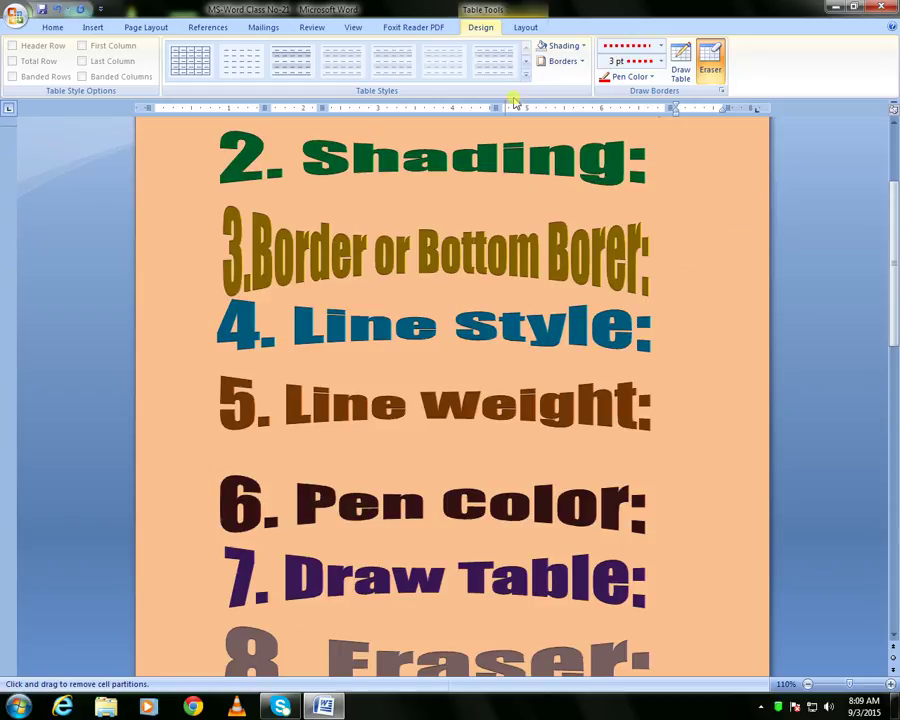
left_click(582, 63)
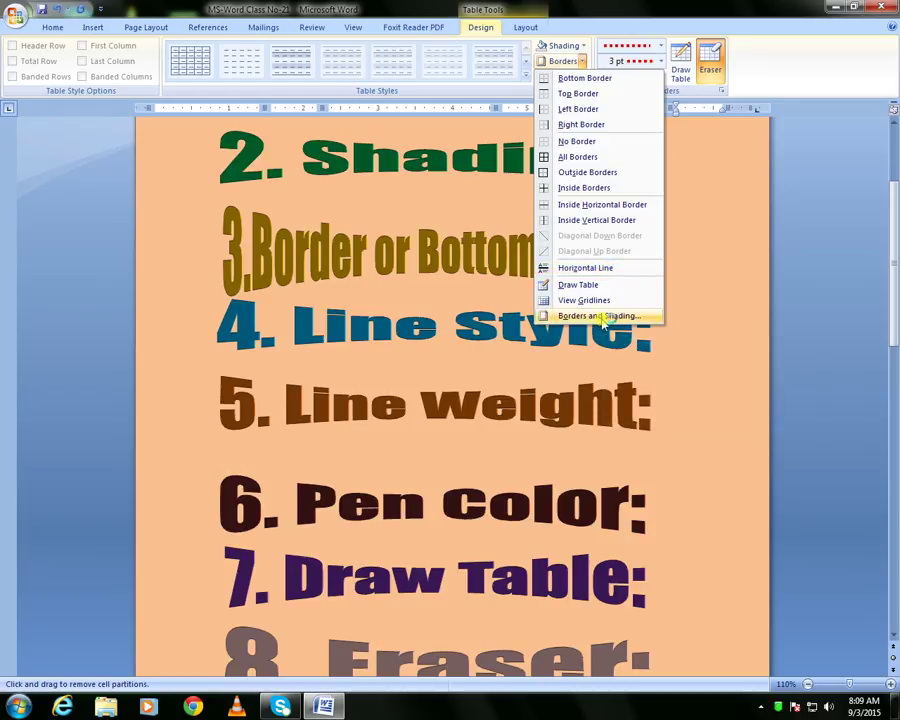
left_click(582, 64)
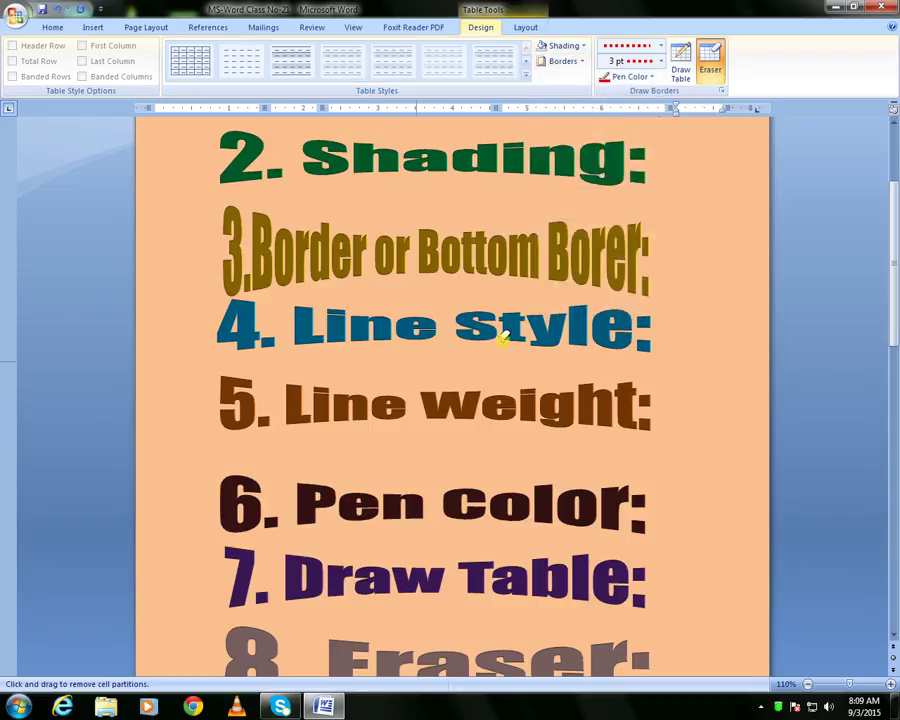
scroll(408, 420, "down", 3)
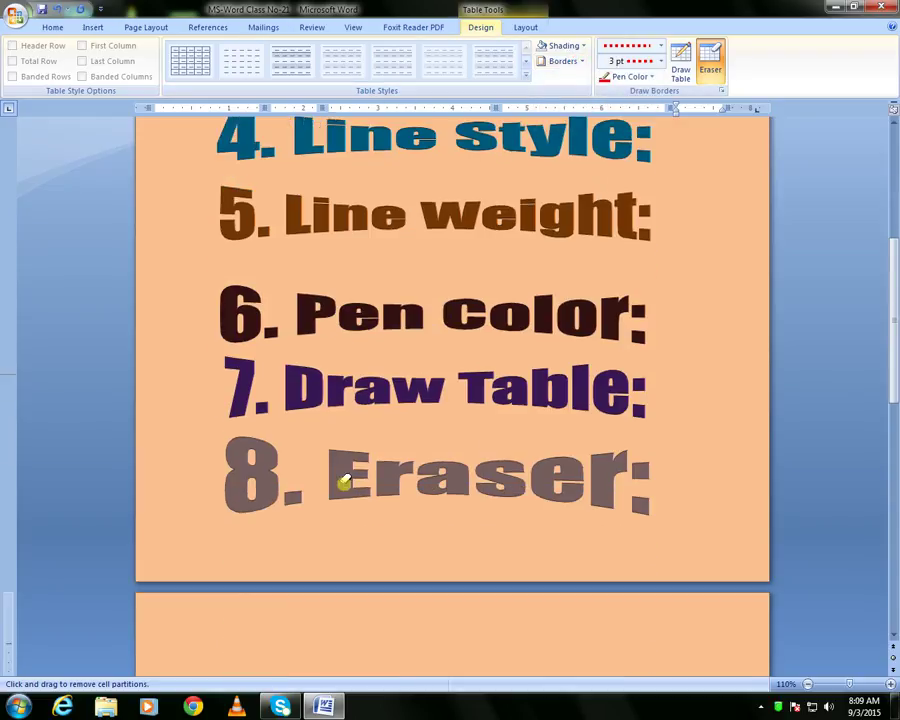
scroll(466, 474, "down", 4)
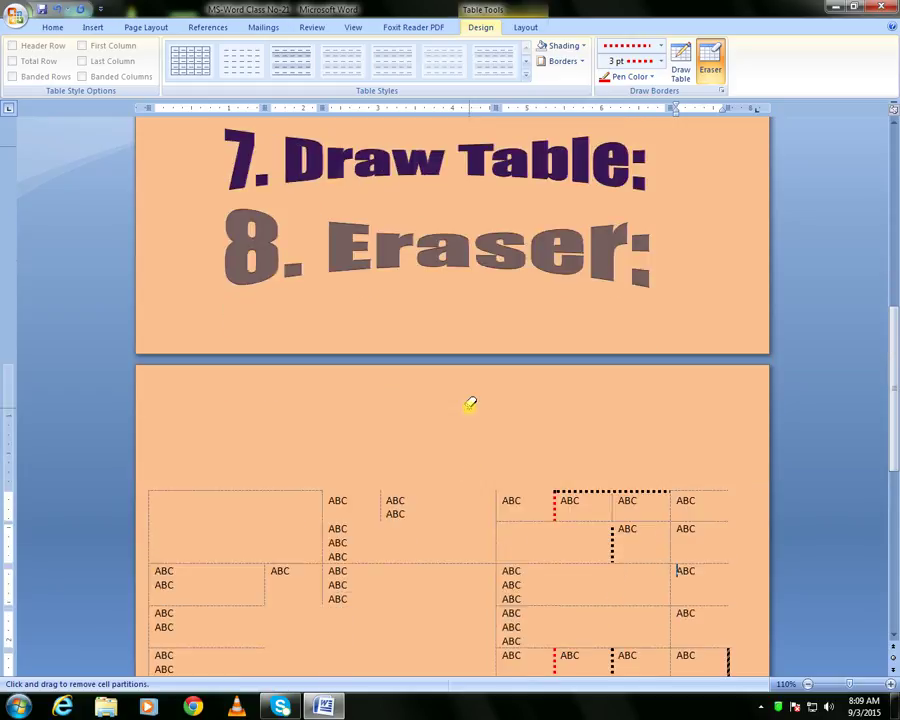
scroll(470, 403, "down", 3)
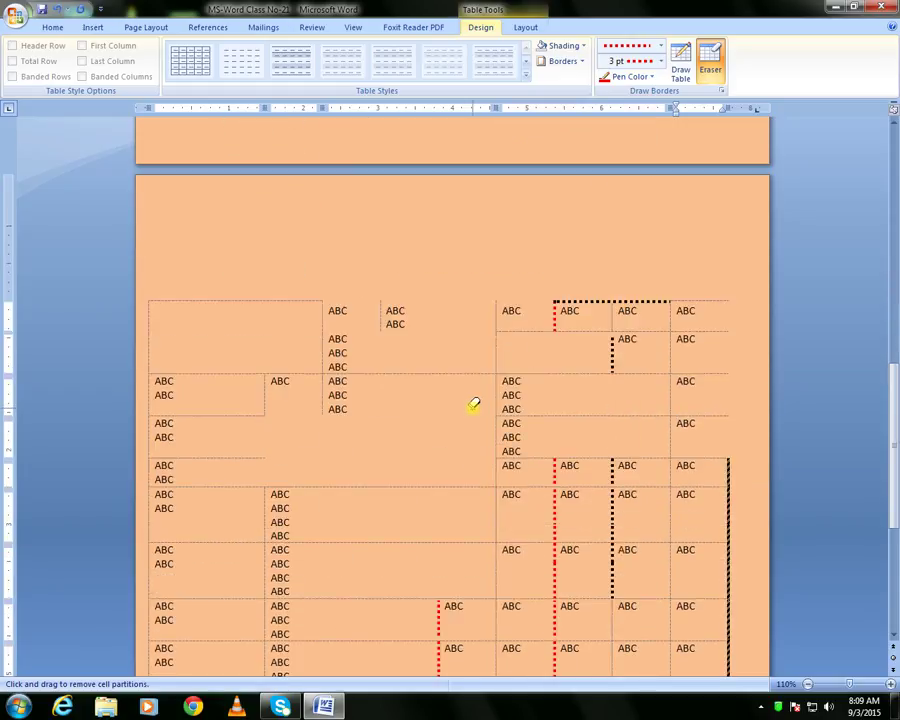